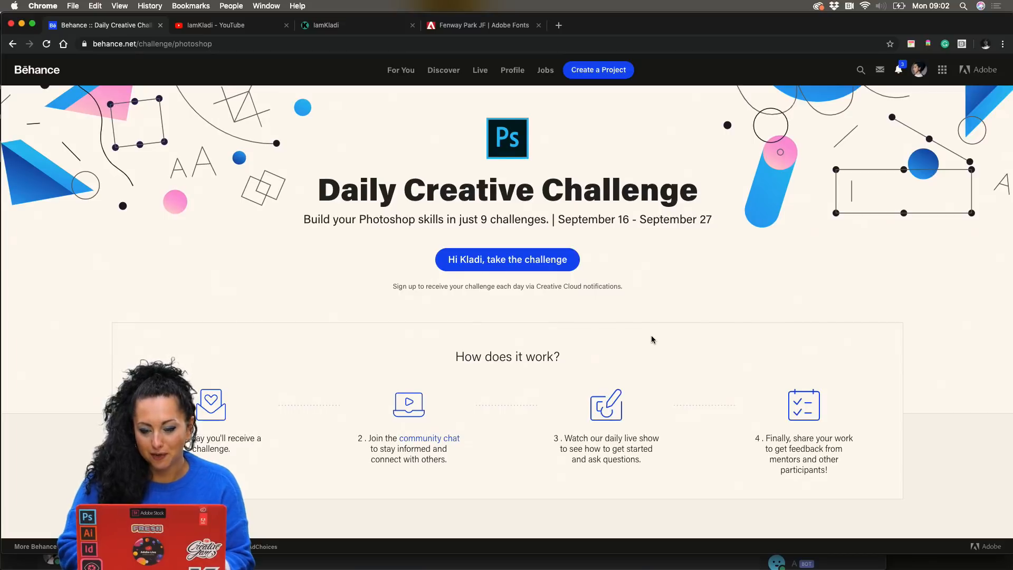
Look through the Photoshop Daily Creative Challenge page, covering the how-it-works steps and the unlocked challenges.
{"action": "scroll", "coordinate": [652, 338], "scroll_direction": "down", "scroll_amount": 6}
{"action": "scroll", "coordinate": [651, 338], "scroll_direction": "down", "scroll_amount": 2}
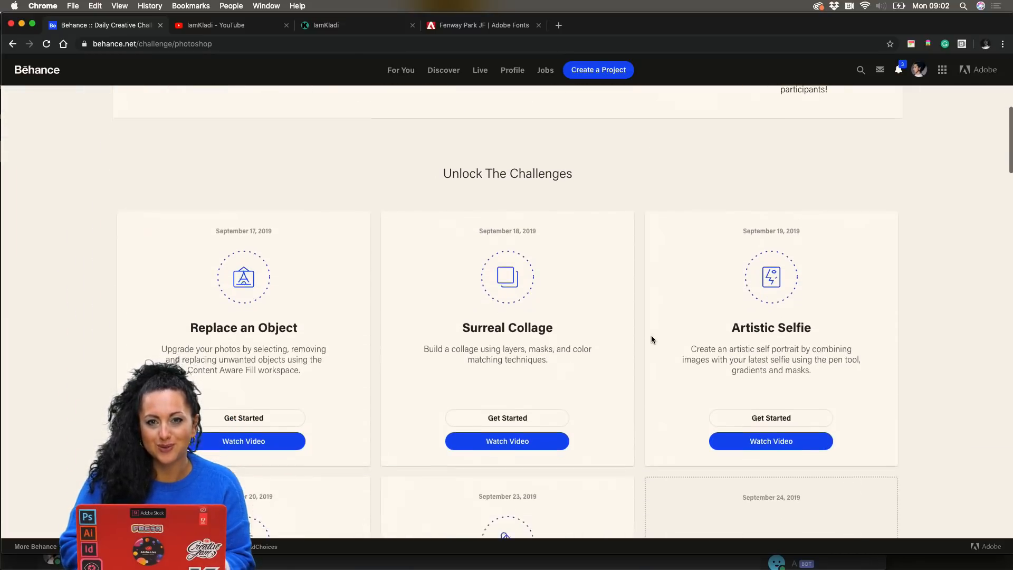
{"action": "scroll", "coordinate": [702, 338], "scroll_direction": "down", "scroll_amount": 2}
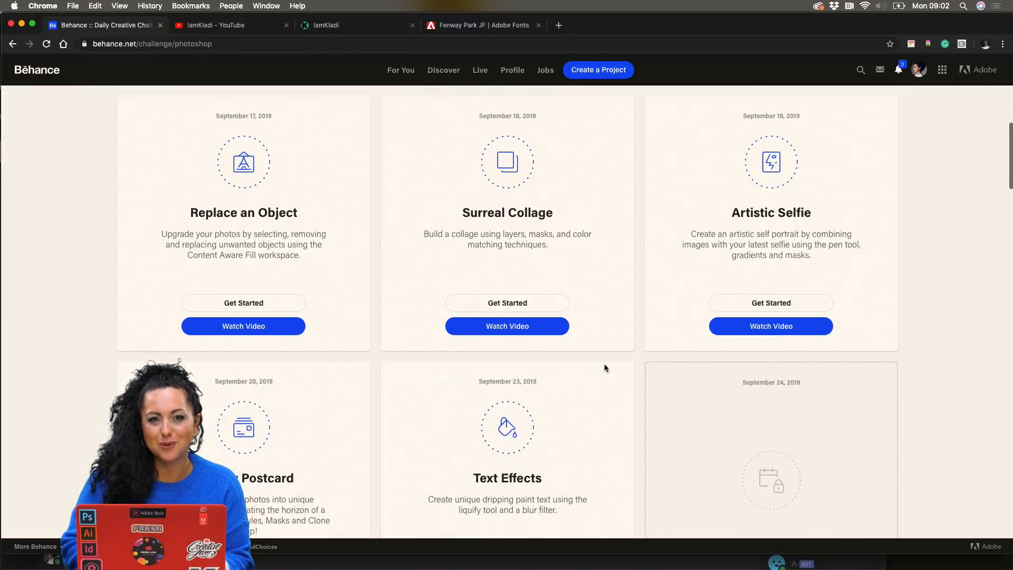
{"action": "scroll", "coordinate": [460, 391], "scroll_direction": "down", "scroll_amount": 1}
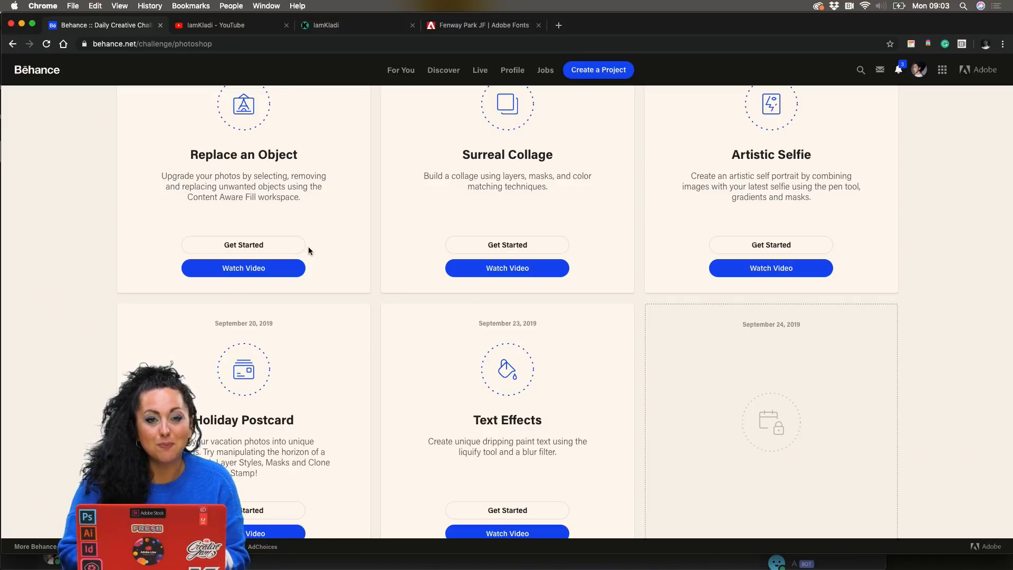
{"action": "scroll", "coordinate": [391, 235], "scroll_direction": "up", "scroll_amount": 8}
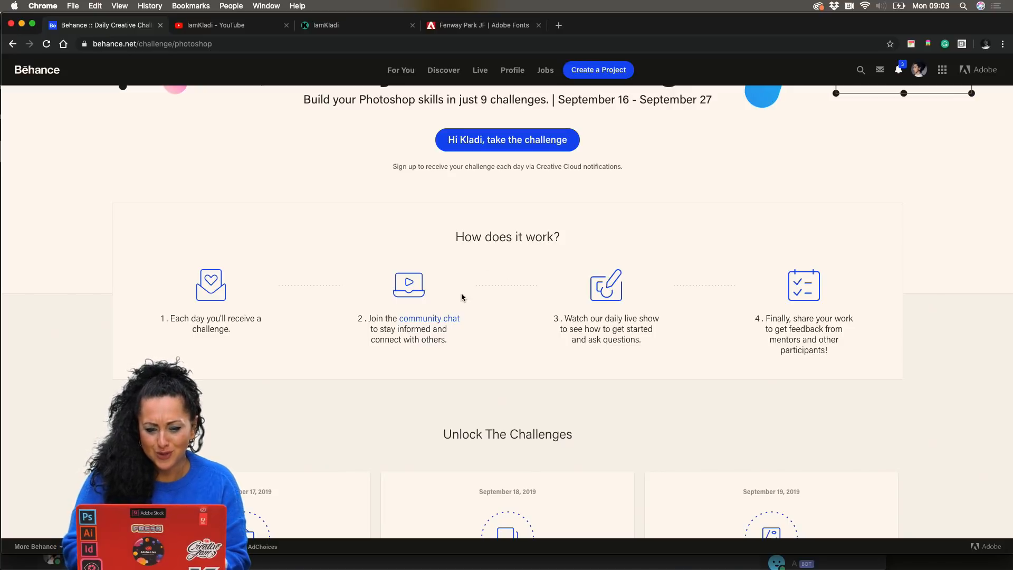
{"action": "scroll", "coordinate": [462, 297], "scroll_direction": "down", "scroll_amount": 2}
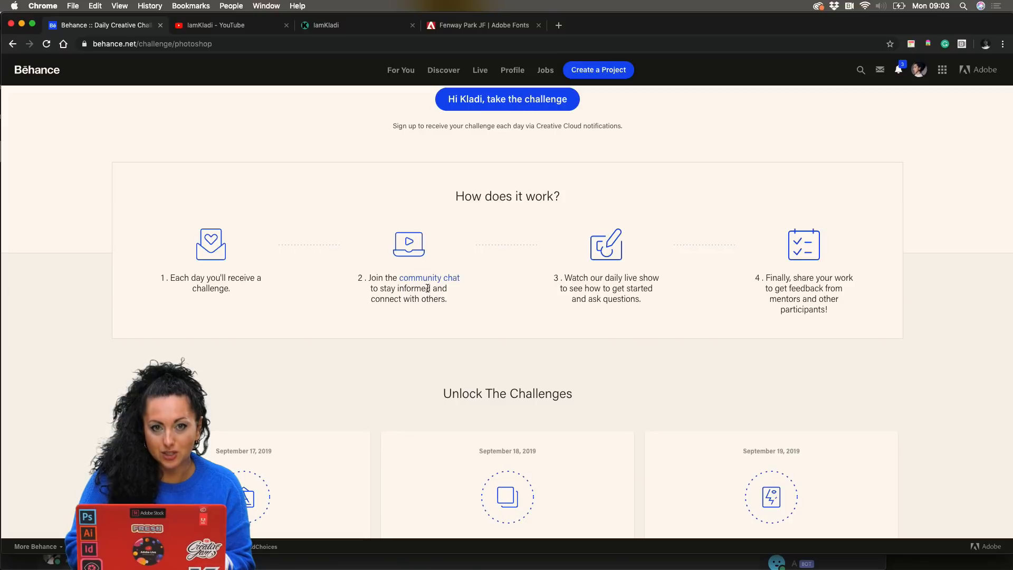
{"action": "scroll", "coordinate": [361, 281], "scroll_direction": "up", "scroll_amount": 5}
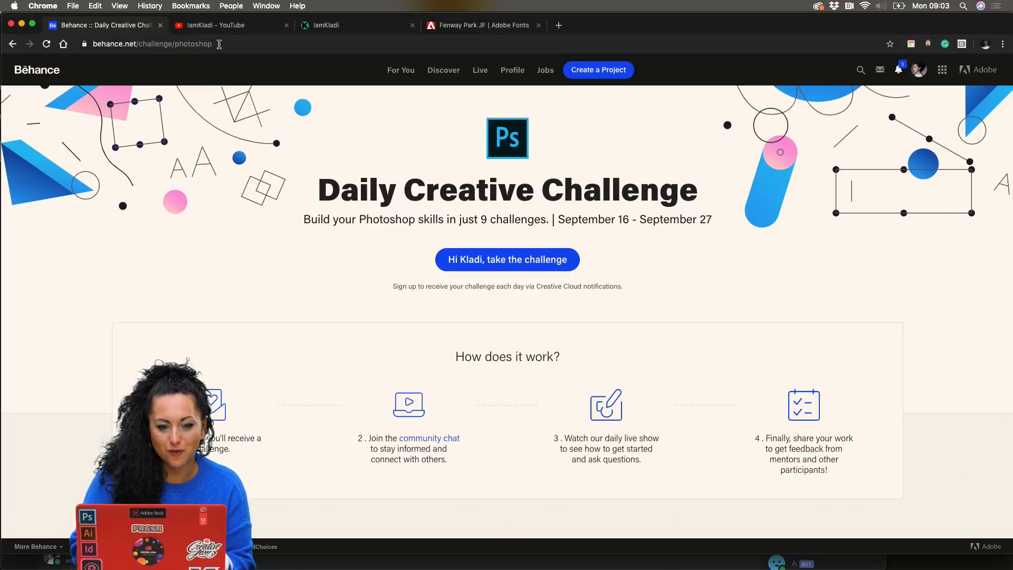
{"action": "scroll", "coordinate": [438, 367], "scroll_direction": "down", "scroll_amount": 3}
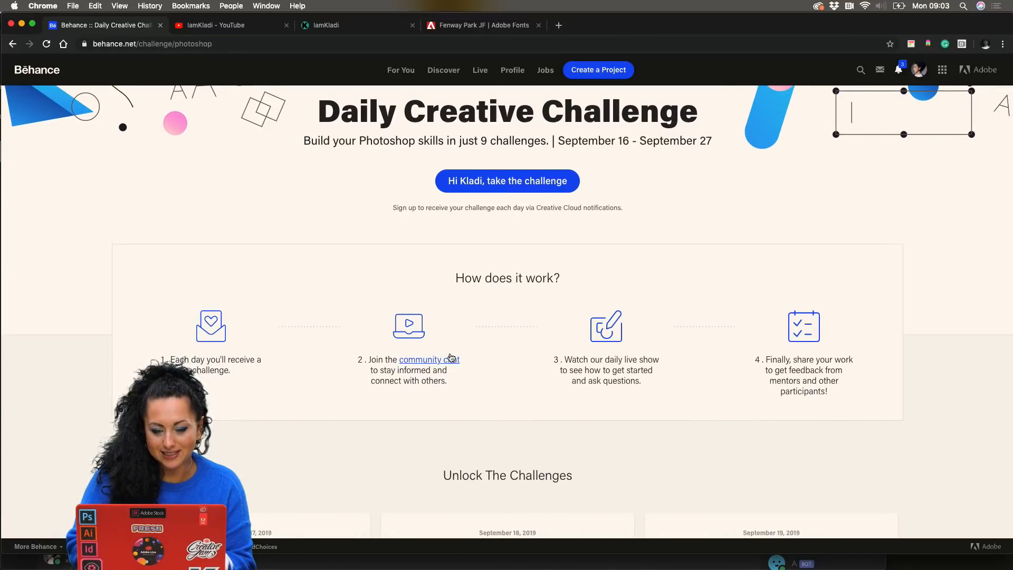
Open the Adobe Photoshop community chat in Discord's web version and view the current-challenge channel.
{"action": "left_click", "coordinate": [450, 359]}
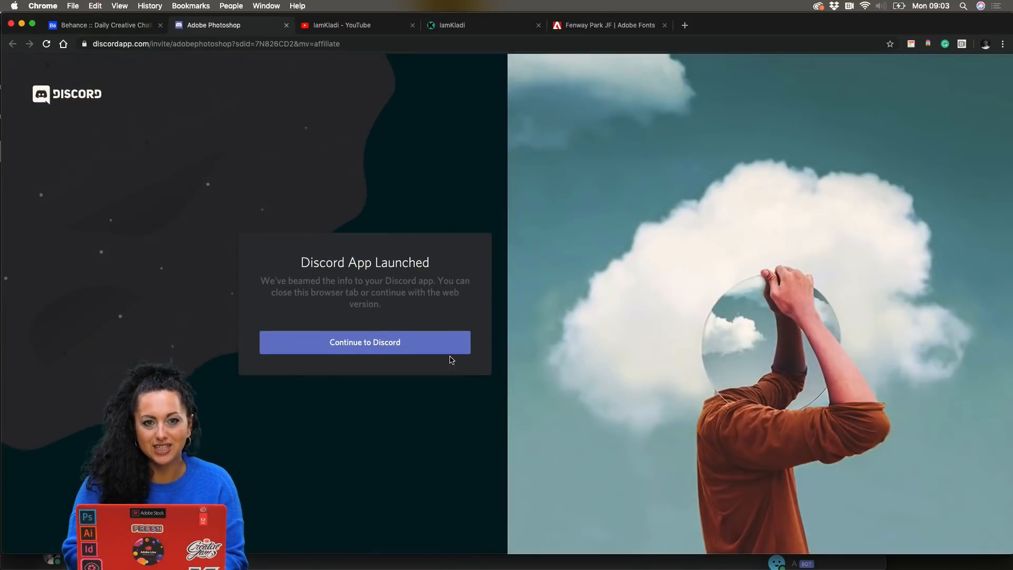
{"action": "left_click", "coordinate": [428, 348]}
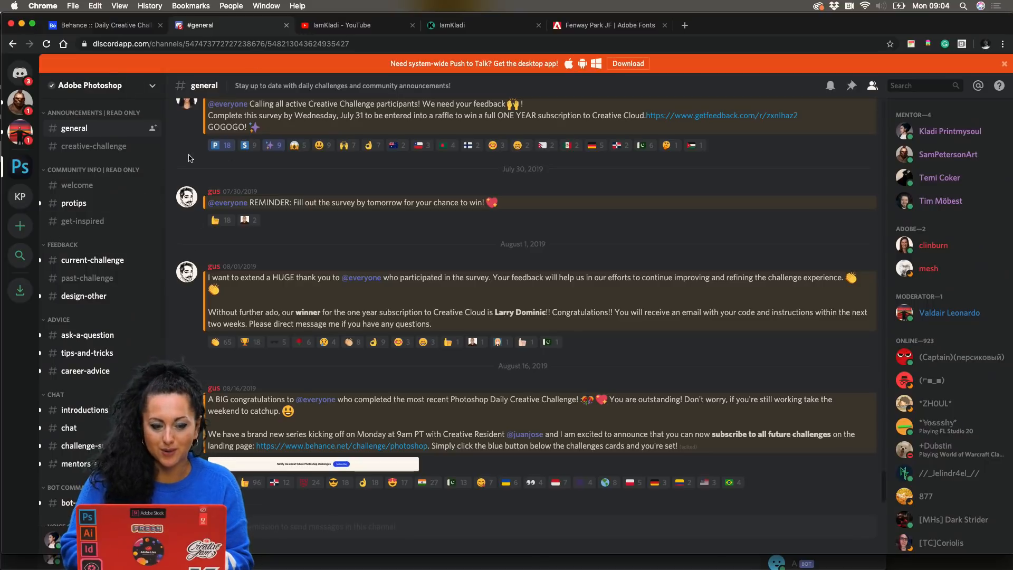
{"action": "left_click", "coordinate": [89, 265]}
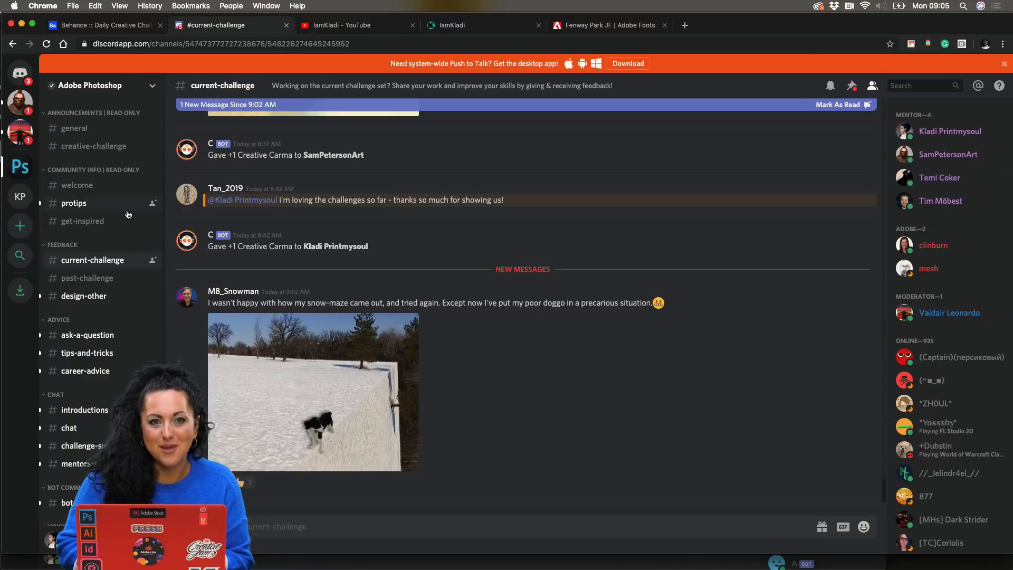
{"action": "left_click", "coordinate": [74, 203]}
{"action": "left_click", "coordinate": [98, 262]}
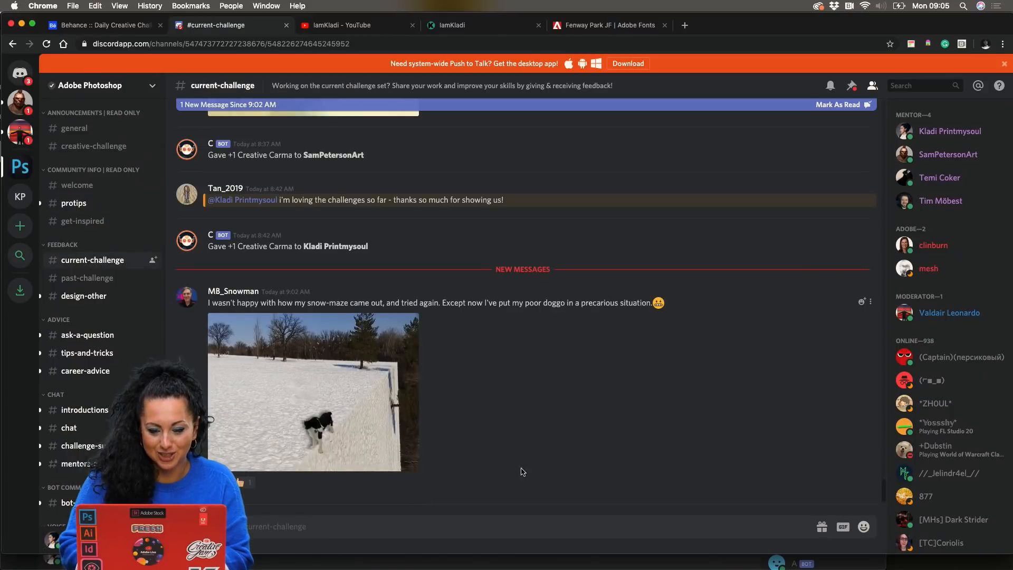
Return to the Behance challenge page and open the Text Effects challenge's starter files folder on Dropbox.
{"action": "left_click", "coordinate": [99, 26]}
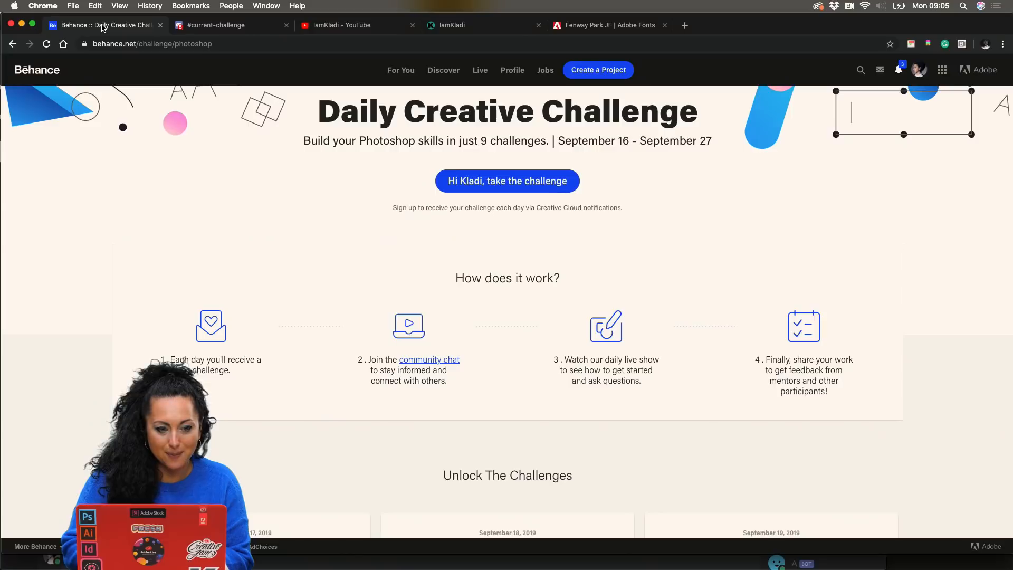
{"action": "scroll", "coordinate": [255, 164], "scroll_direction": "down", "scroll_amount": 4}
{"action": "scroll", "coordinate": [255, 164], "scroll_direction": "down", "scroll_amount": 10}
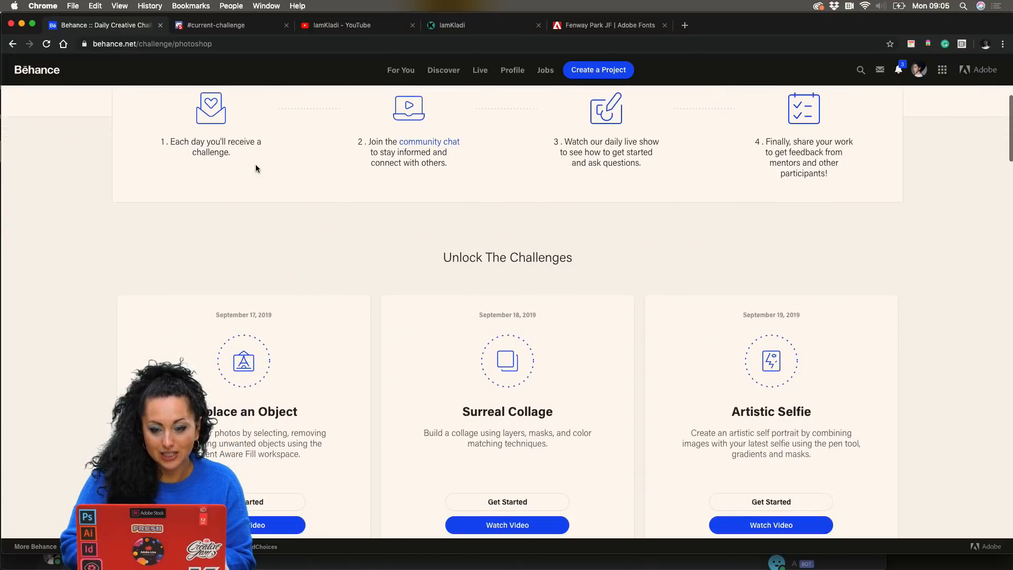
{"action": "scroll", "coordinate": [409, 245], "scroll_direction": "down", "scroll_amount": 4}
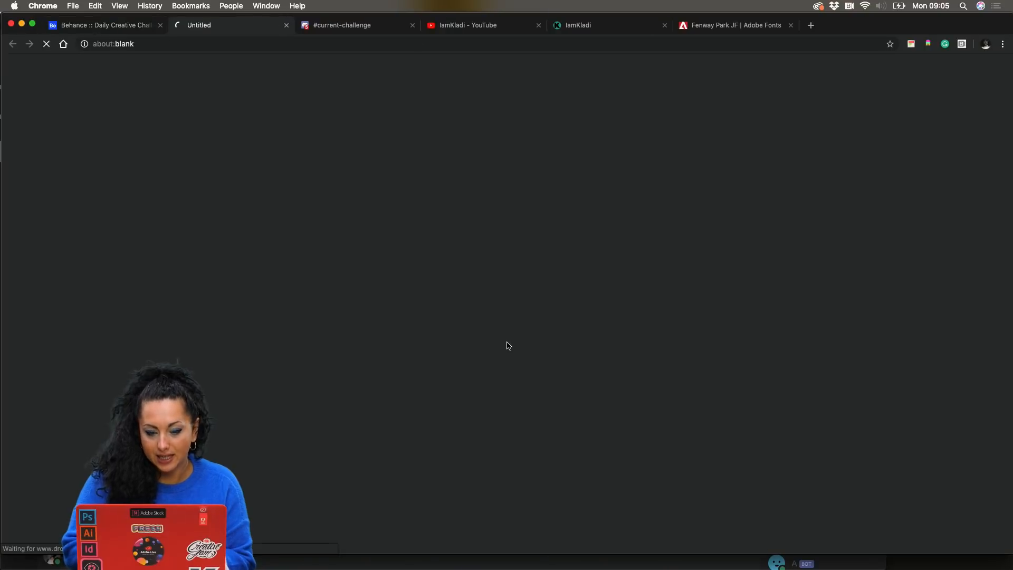
{"action": "left_click", "coordinate": [514, 341]}
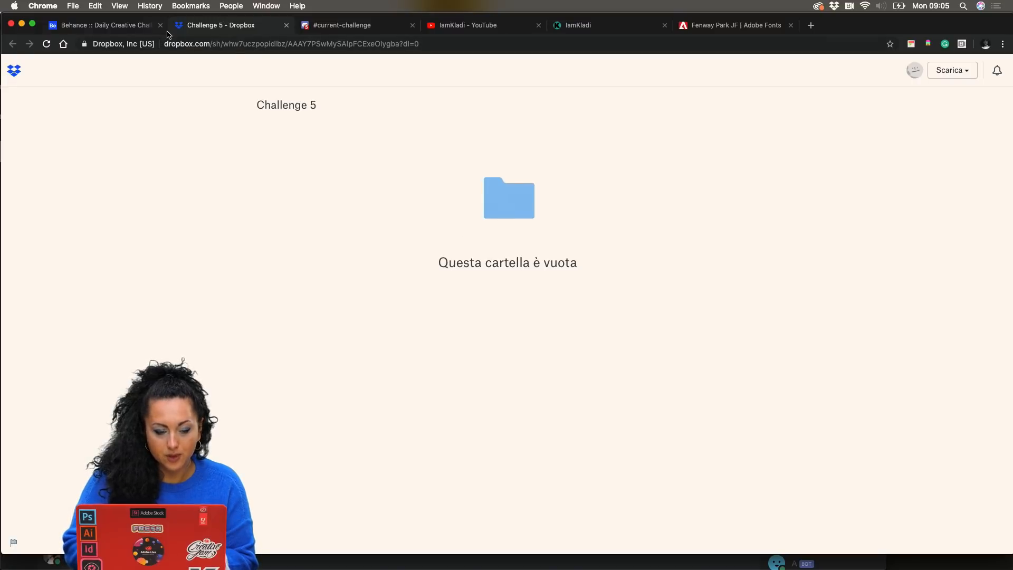
Go back to the Behance challenge page and review the locked challenges, the instructions and the challenge cards.
{"action": "left_click", "coordinate": [130, 27]}
{"action": "scroll", "coordinate": [416, 305], "scroll_direction": "down", "scroll_amount": 5}
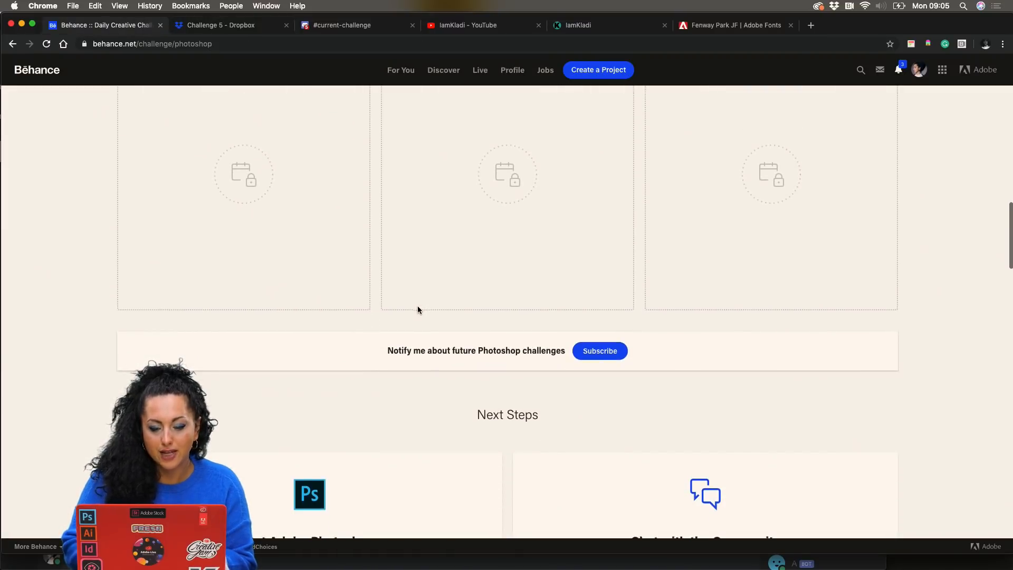
{"action": "scroll", "coordinate": [417, 309], "scroll_direction": "up", "scroll_amount": 10}
{"action": "scroll", "coordinate": [417, 310], "scroll_direction": "up", "scroll_amount": 7}
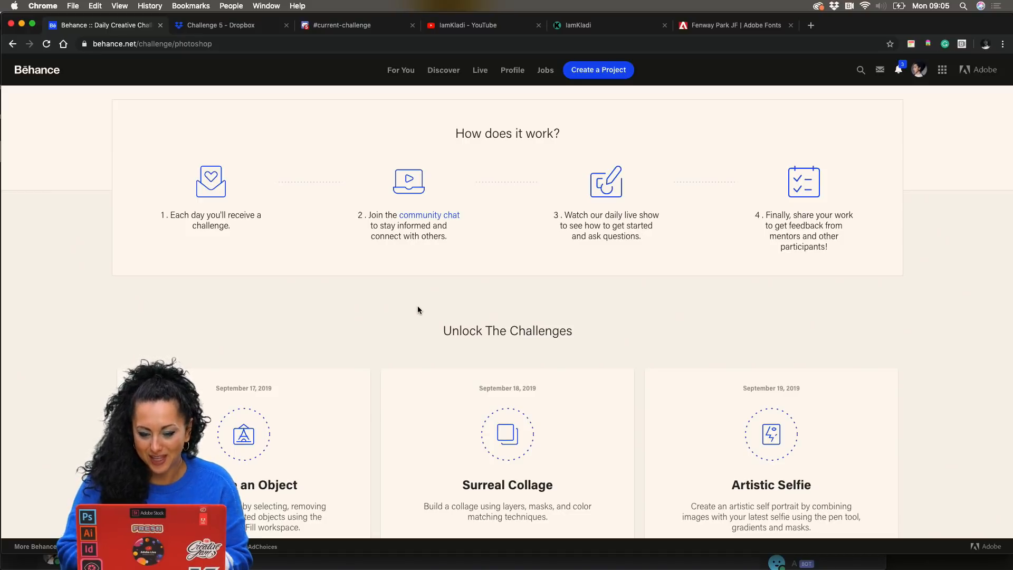
{"action": "scroll", "coordinate": [482, 289], "scroll_direction": "down", "scroll_amount": 5}
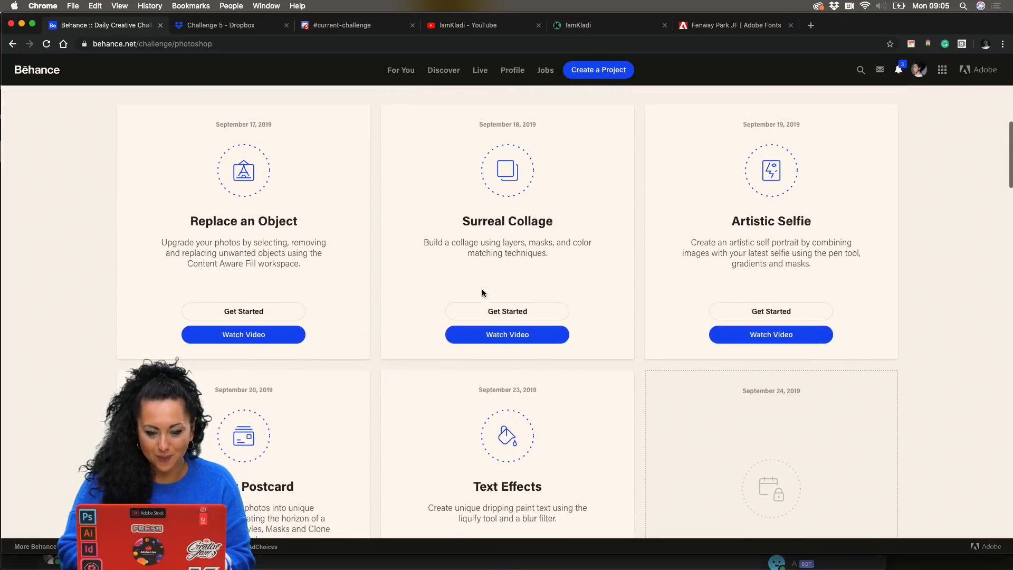
Switch to Photoshop and open 05-Text-Effects-Starter.psd from the 0.5 - Text Effects folder in WEEK2 2.
{"action": "left_click", "coordinate": [456, 566]}
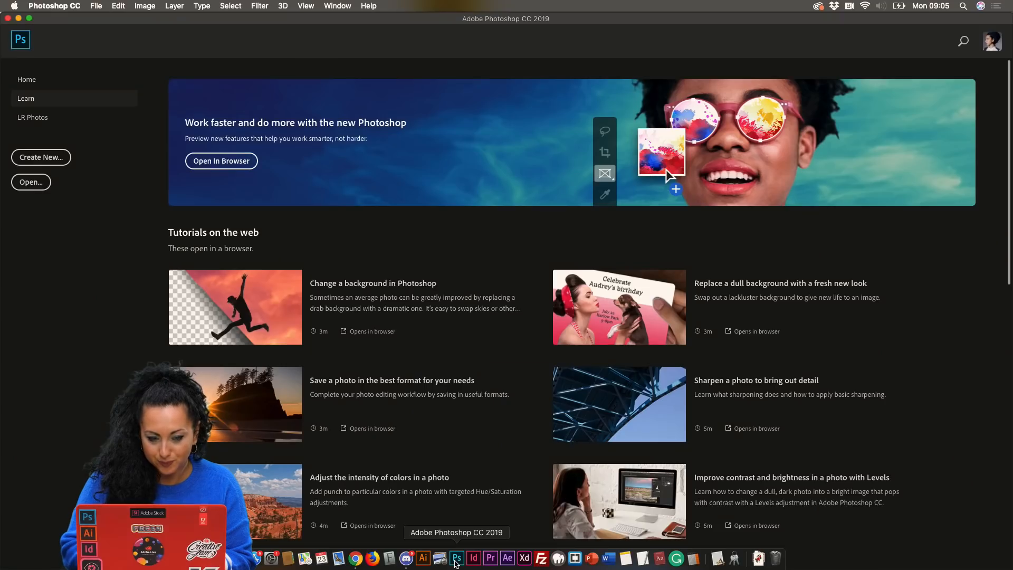
{"action": "left_click", "coordinate": [238, 558]}
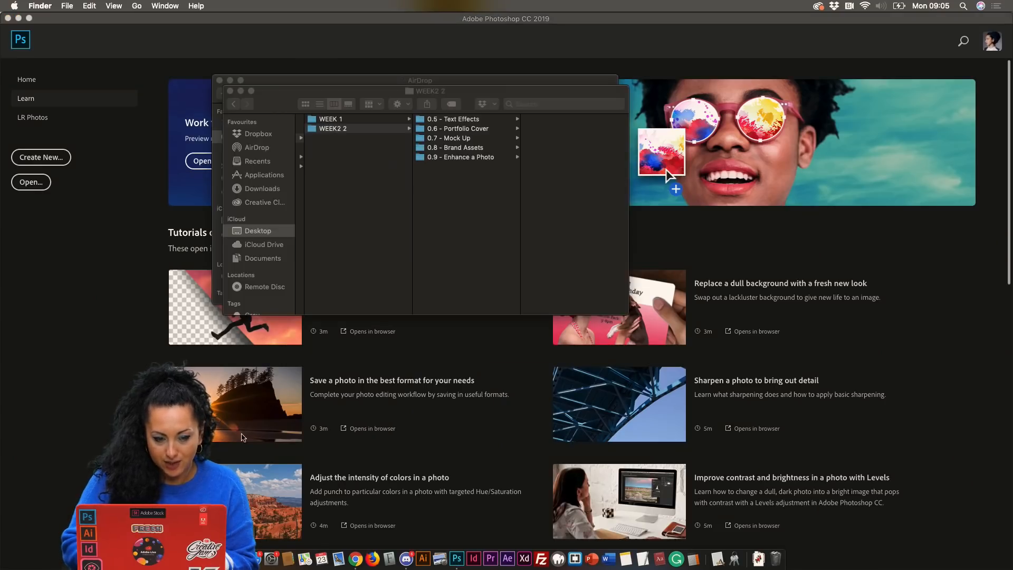
{"action": "left_click", "coordinate": [462, 120]}
{"action": "left_click", "coordinate": [462, 121]}
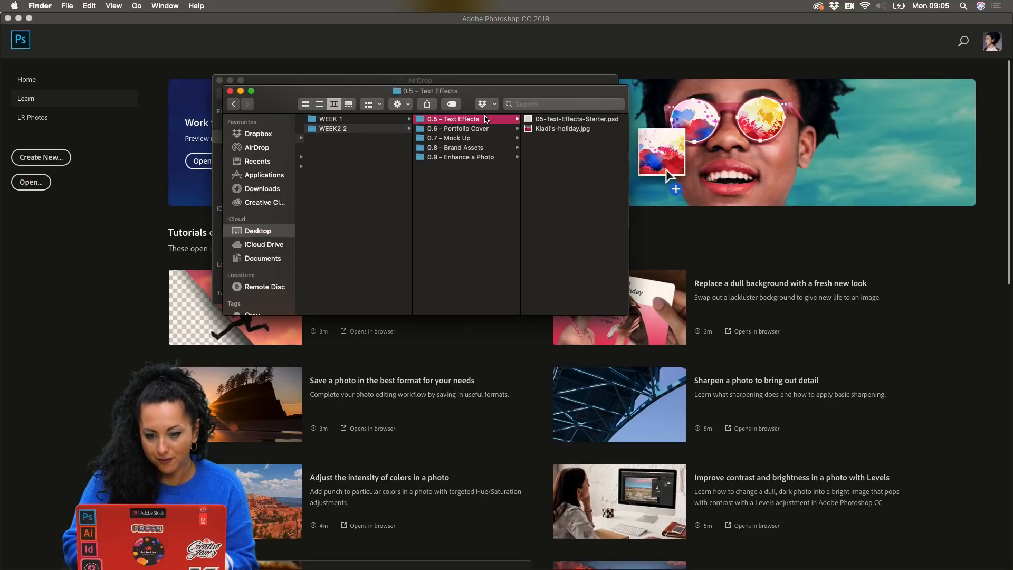
{"action": "left_click", "coordinate": [556, 121]}
{"action": "key", "text": "super+o"}
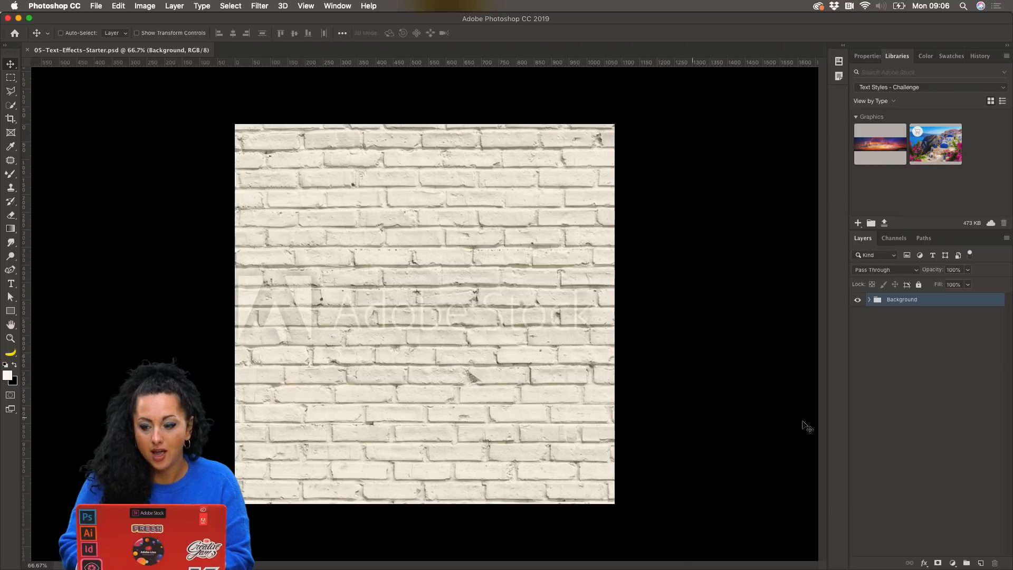
Inspect the brick wall layers in the Background group, hide the whole group and leave it collapsed.
{"action": "left_click", "coordinate": [868, 299]}
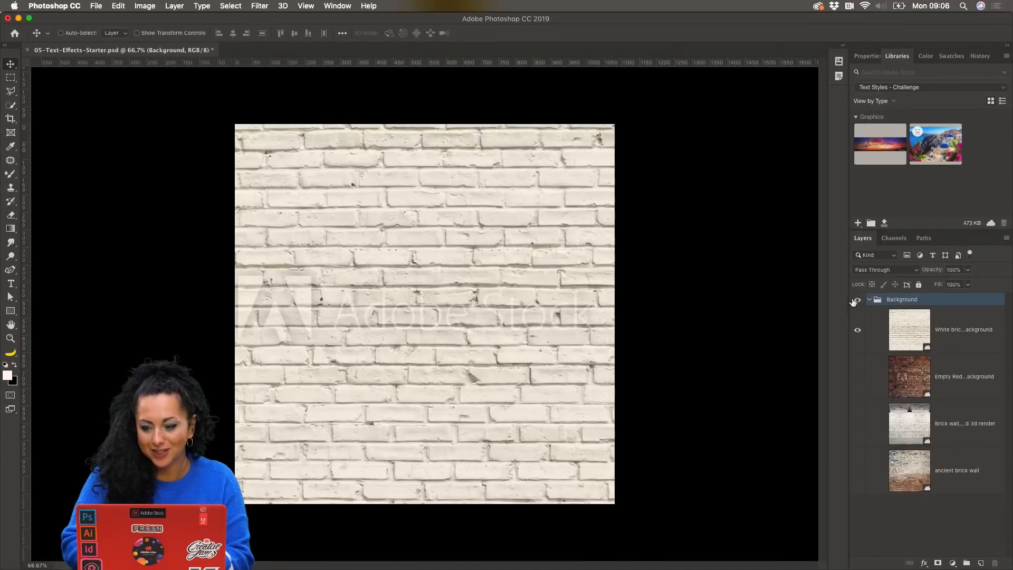
{"action": "left_click", "coordinate": [857, 300]}
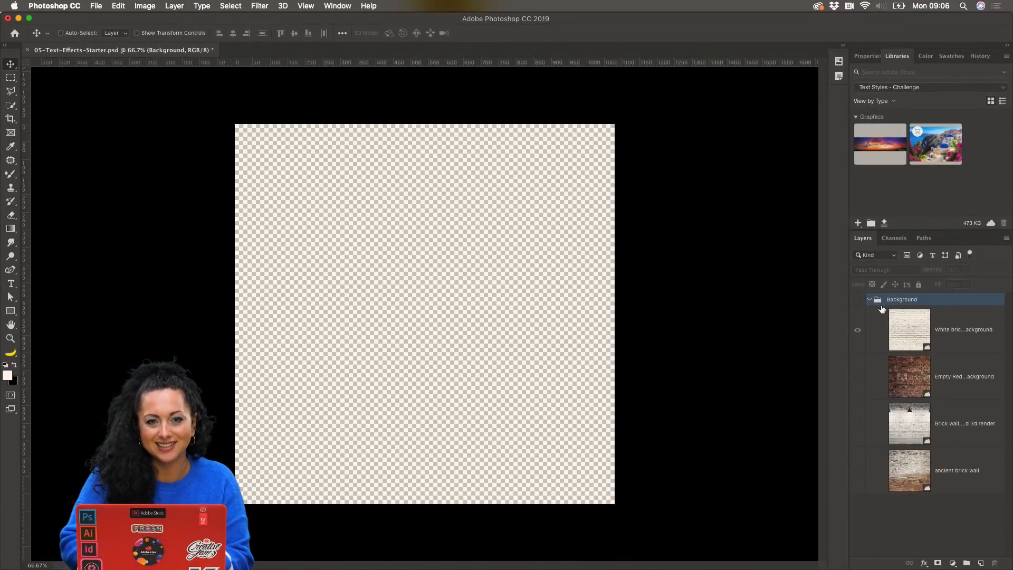
{"action": "left_click", "coordinate": [870, 299]}
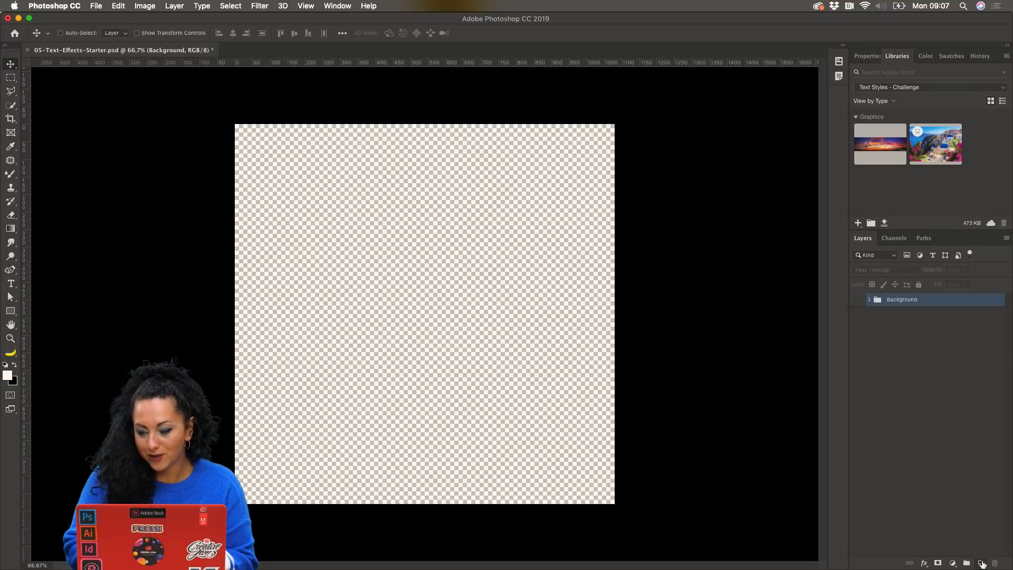
Add a new layer and enter the text "Juicy" in the canvas's upper-left area, using FenwayParkJF Regular at 72 pt.
{"action": "mouse_move", "coordinate": [979, 568]}
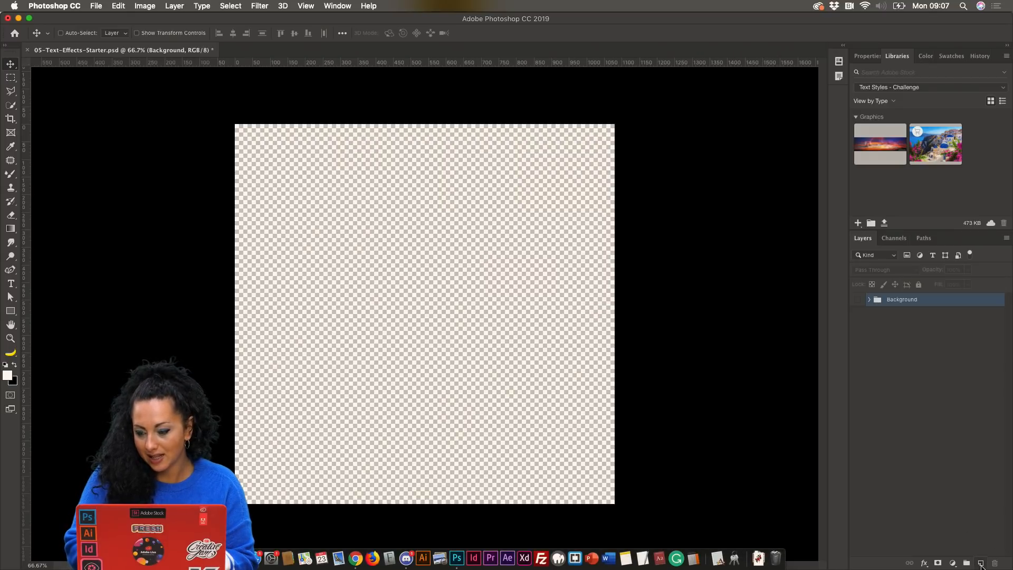
{"action": "left_click", "coordinate": [980, 565]}
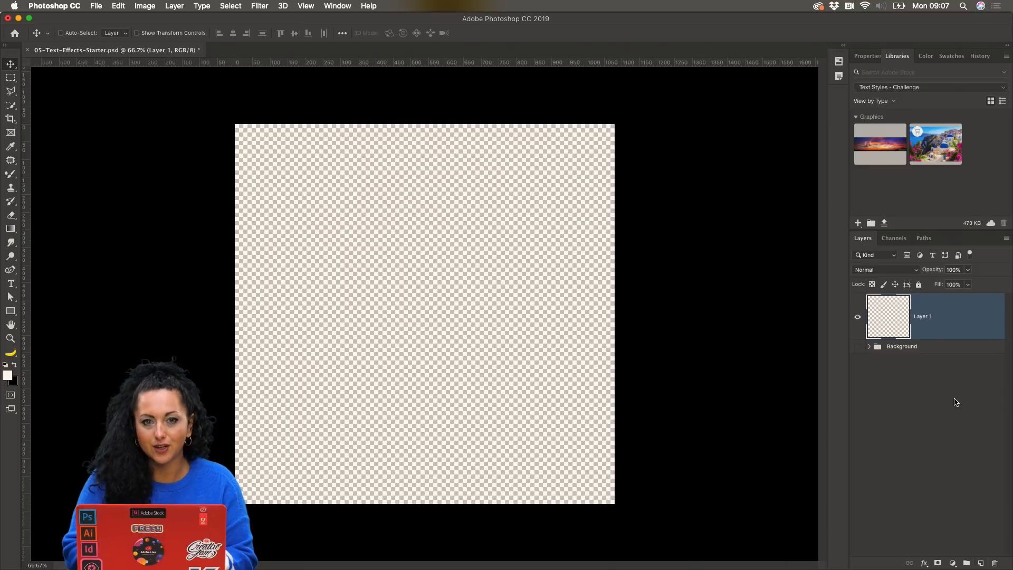
{"action": "left_click", "coordinate": [11, 284]}
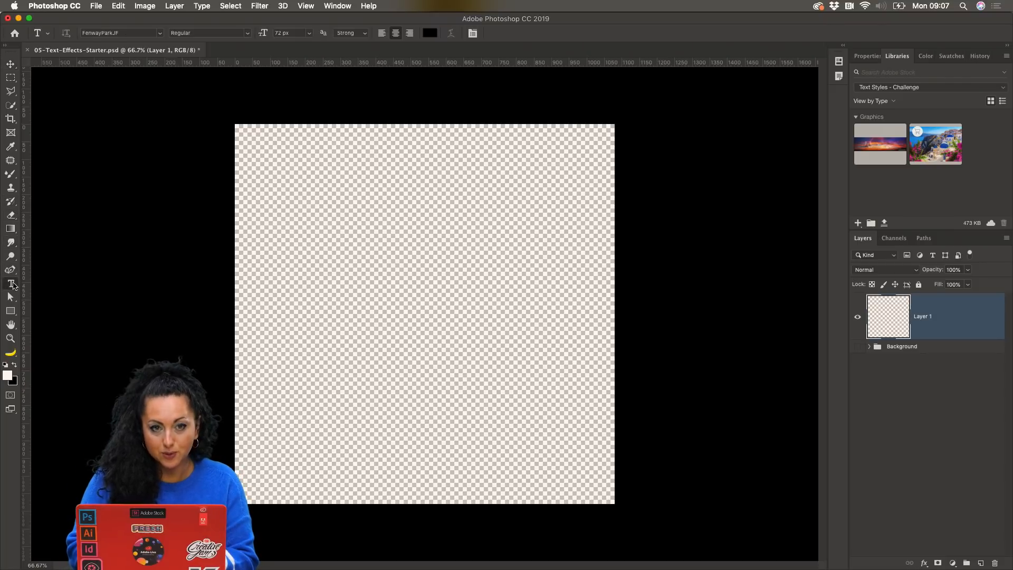
{"action": "left_click", "coordinate": [306, 232]}
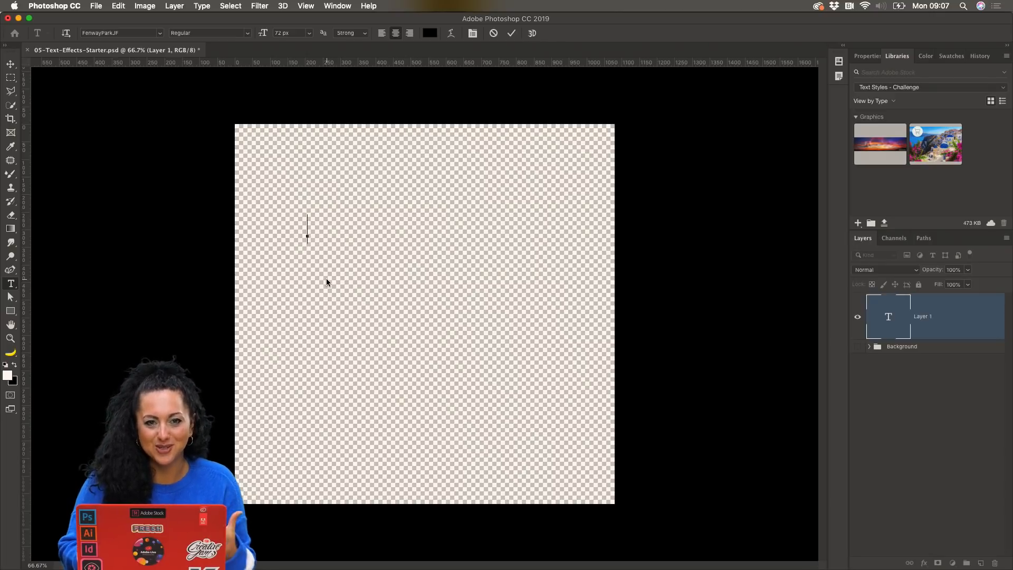
{"action": "type", "text": "J"}
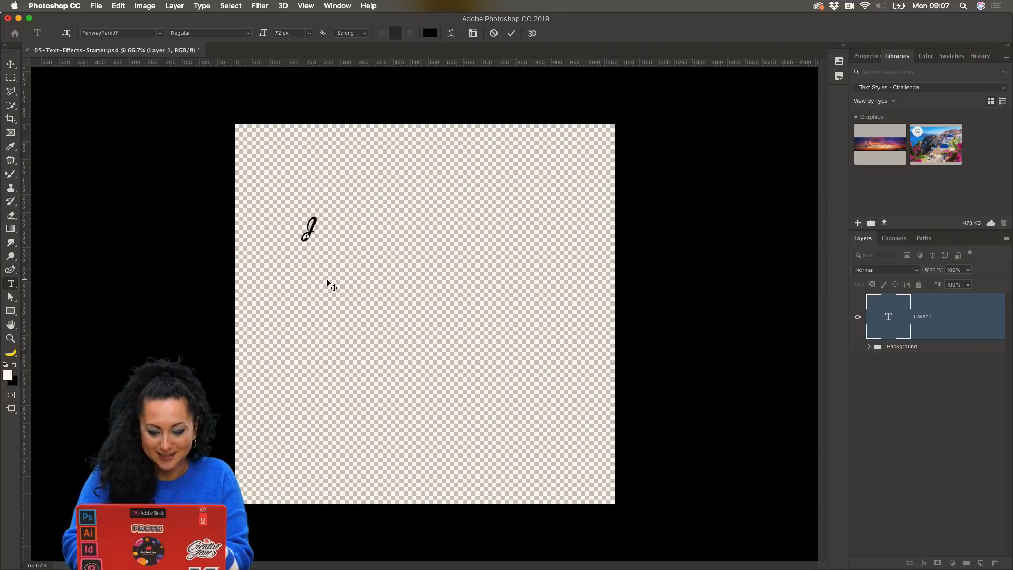
{"action": "type", "text": "uicy"}
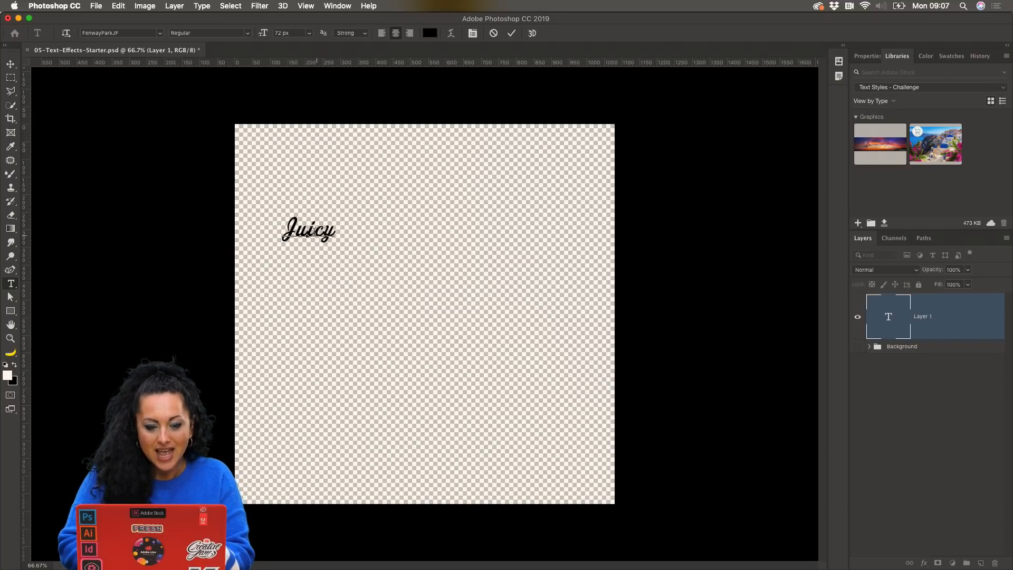
Browse Adobe Fonts from the font list, then view the Fenway Park JF font page and its web address.
{"action": "left_click", "coordinate": [160, 34]}
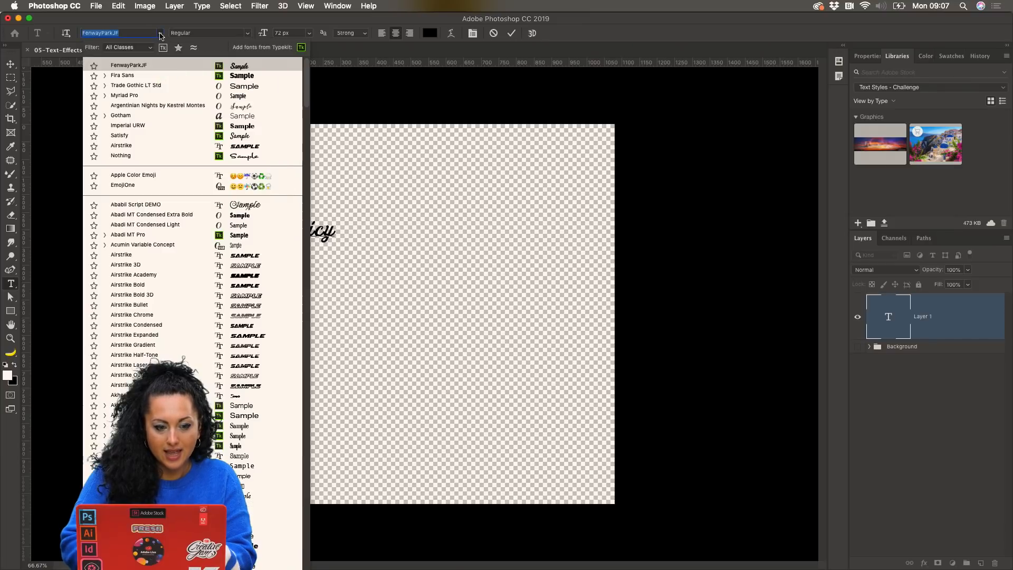
{"action": "left_click", "coordinate": [301, 48]}
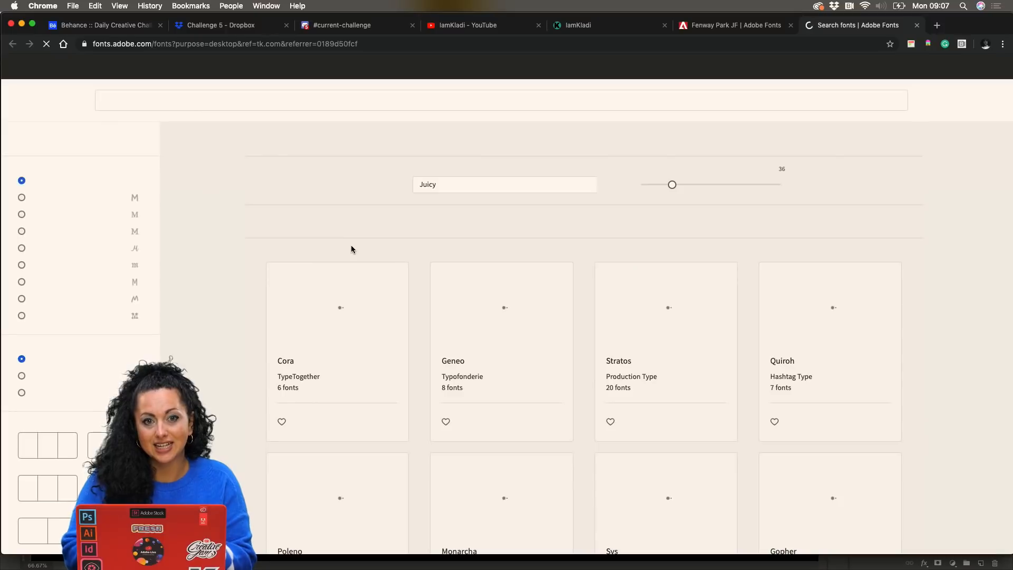
{"action": "left_click", "coordinate": [350, 101]}
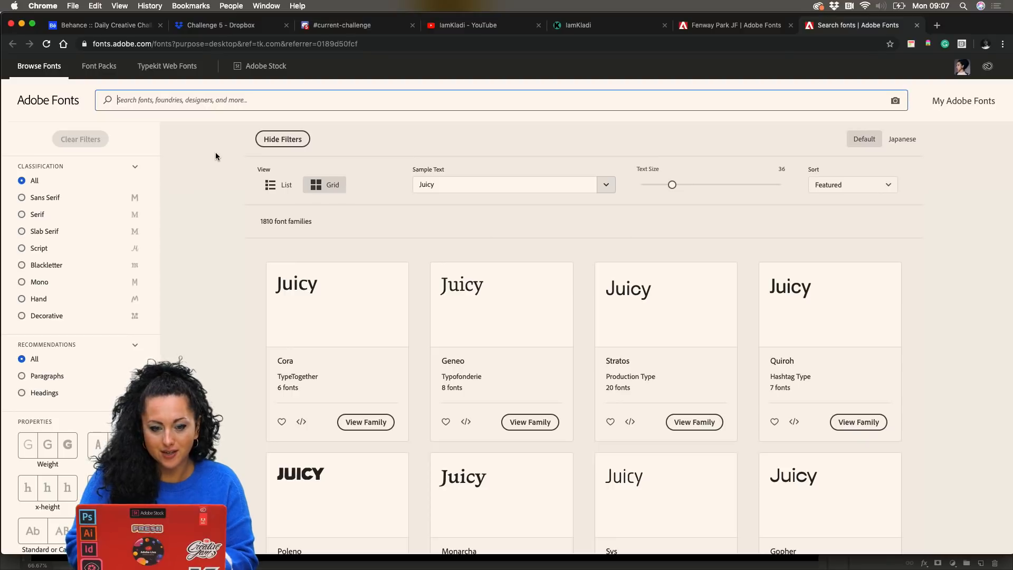
{"action": "left_click", "coordinate": [729, 26]}
{"action": "left_click", "coordinate": [332, 46]}
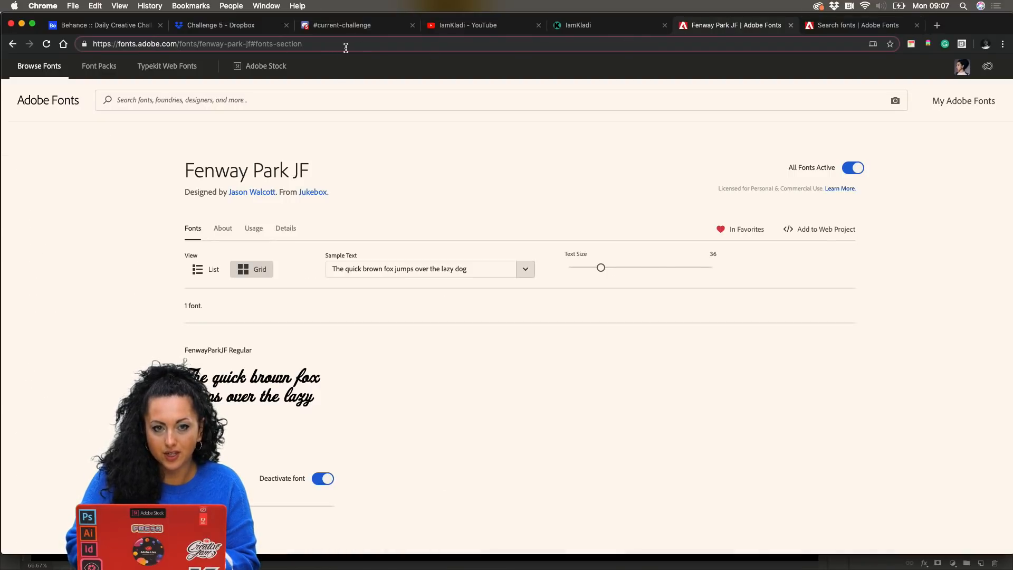
Copy the Fenway Park JF page's web address and post it in the current-challenge channel of the Adobe Photoshop server in Discord.
{"action": "double_click", "coordinate": [342, 48]}
{"action": "key", "text": "super+a"}
{"action": "key", "text": "super+c"}
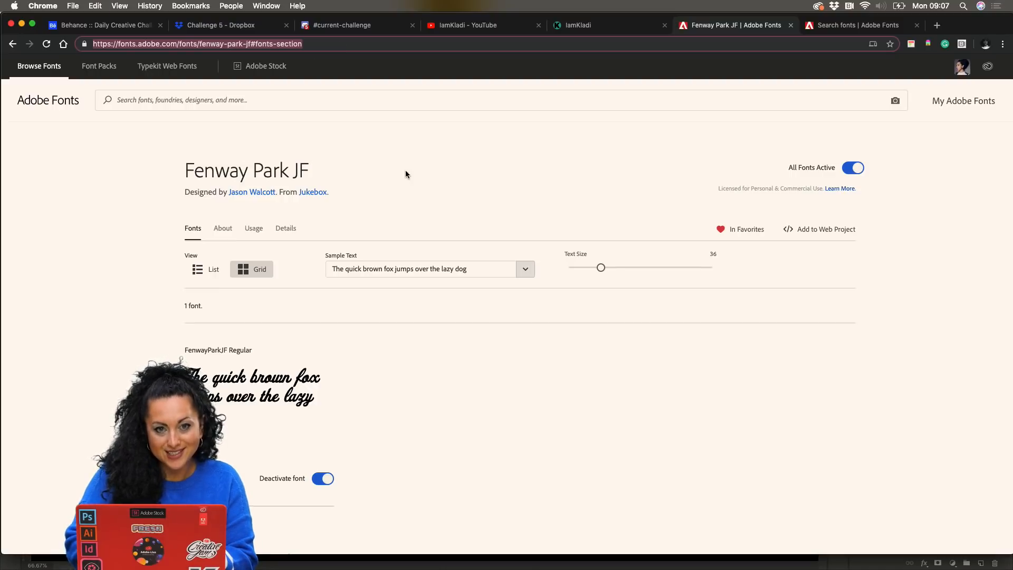
{"action": "mouse_move", "coordinate": [363, 553]}
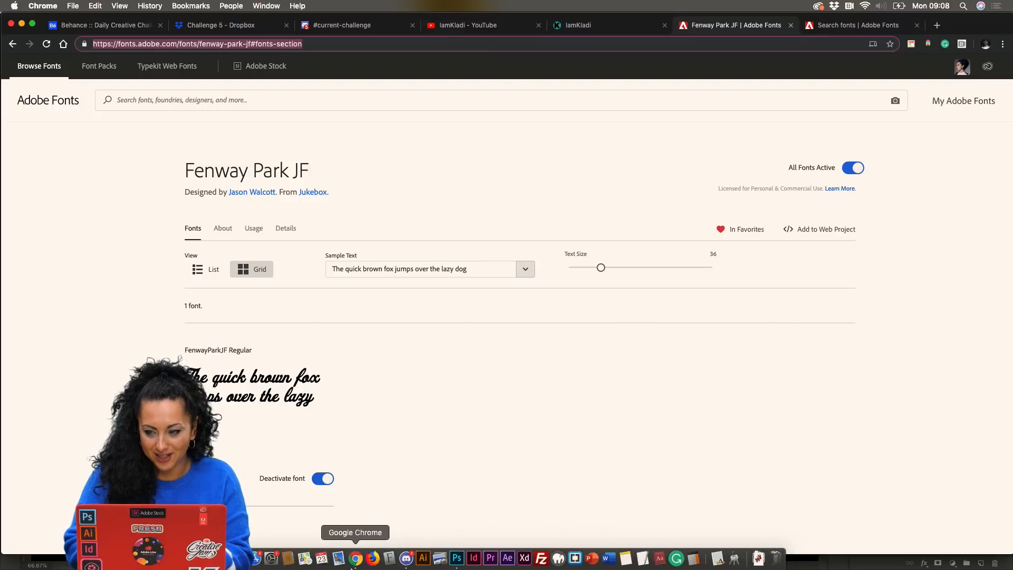
{"action": "left_click", "coordinate": [406, 557]}
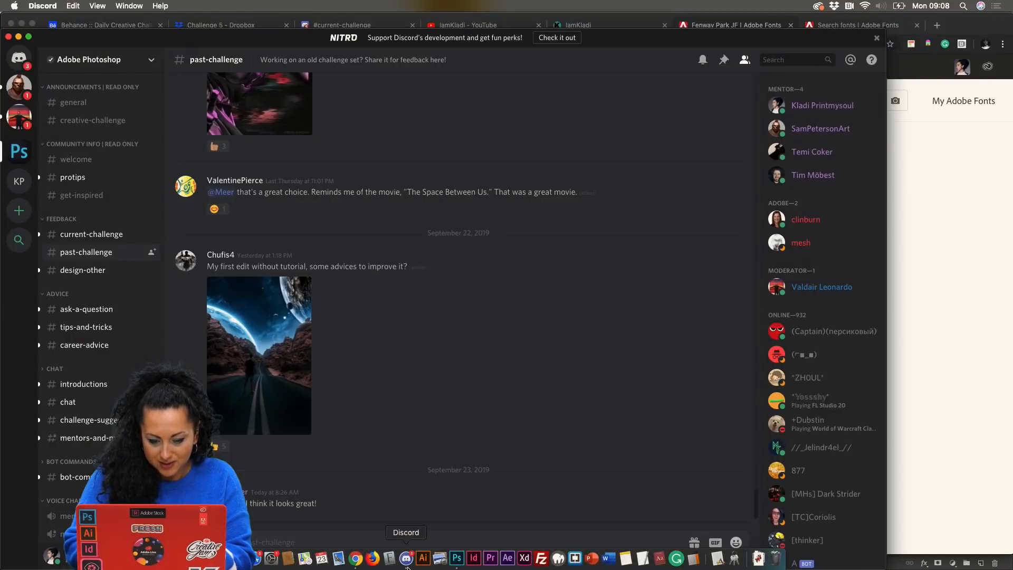
{"action": "left_click", "coordinate": [100, 238]}
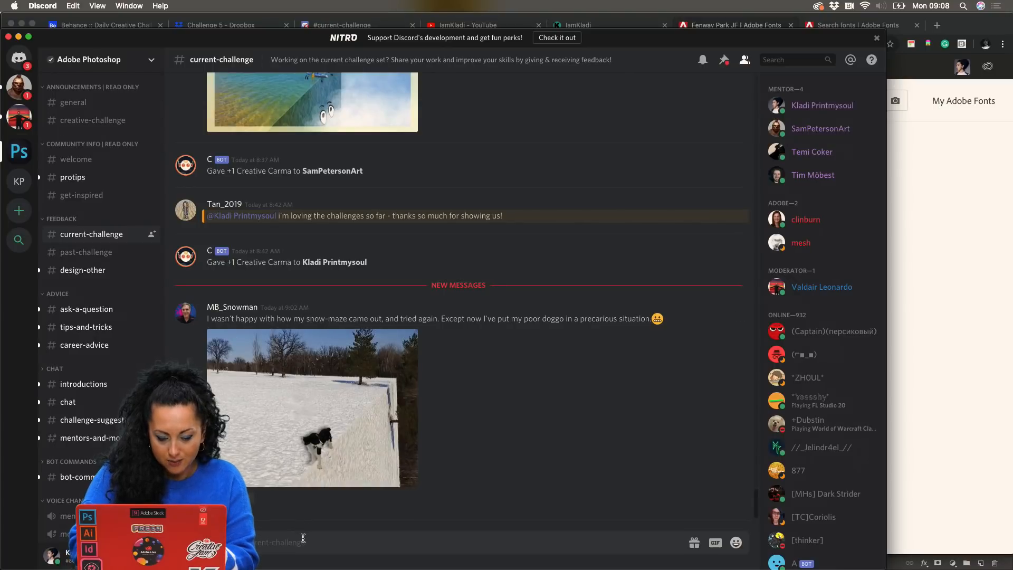
{"action": "key", "text": "super+v"}
{"action": "key", "text": "Return"}
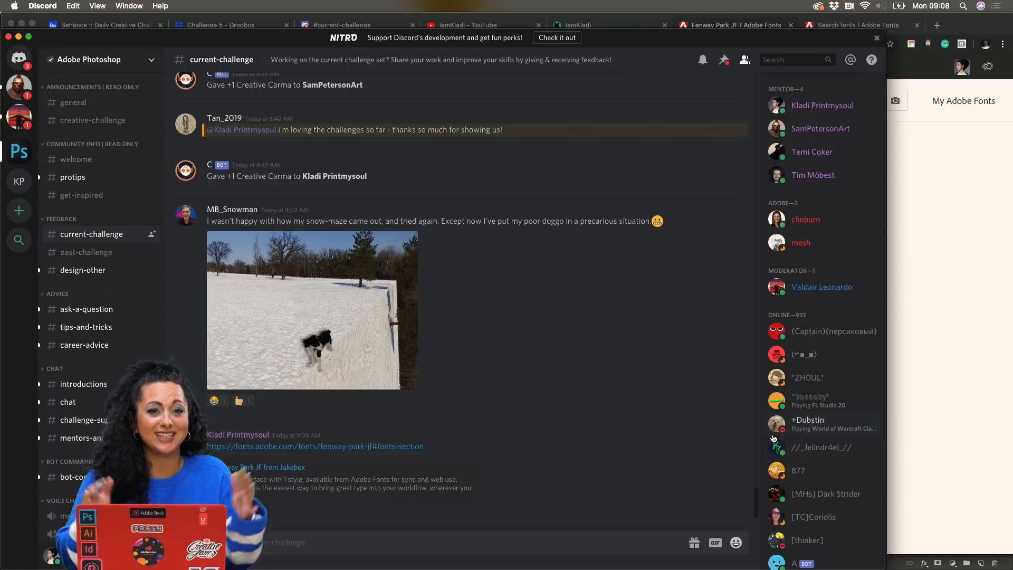
Switch to Photoshop, scale the "Juicy" text proportionally to about 631% and centre it on the canvas.
{"action": "left_click", "coordinate": [943, 349]}
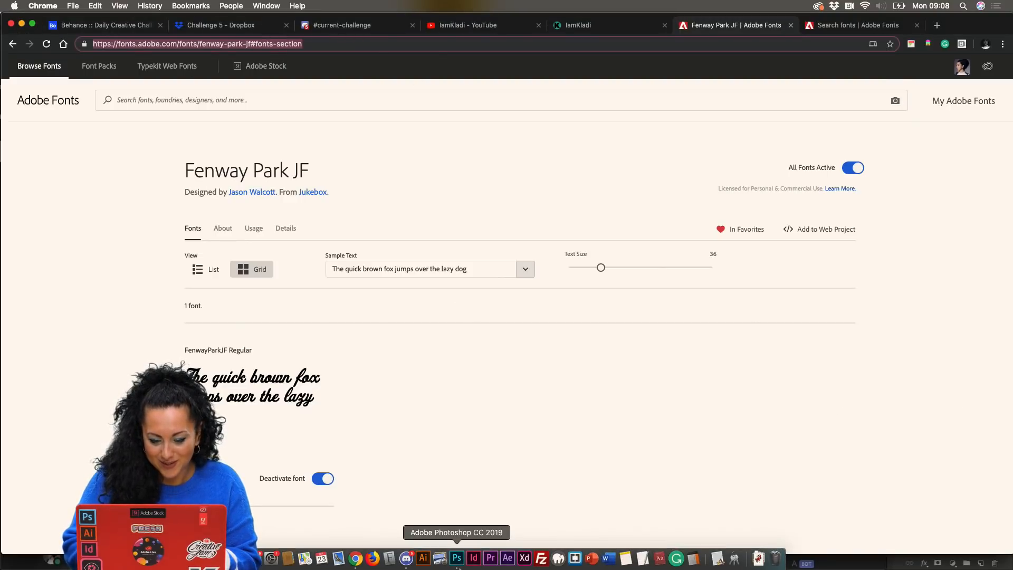
{"action": "left_click", "coordinate": [457, 566]}
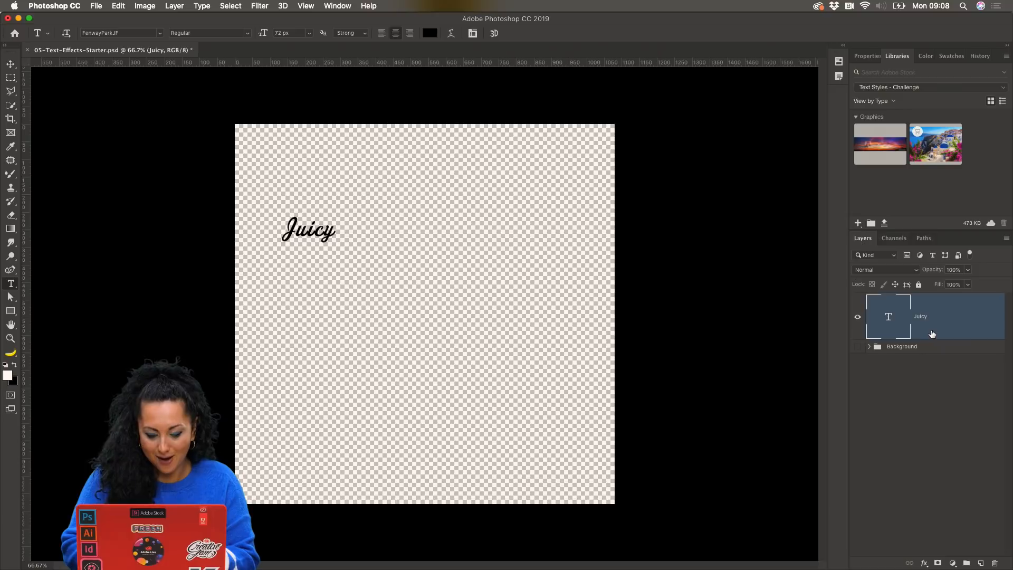
{"action": "key", "text": "super+t"}
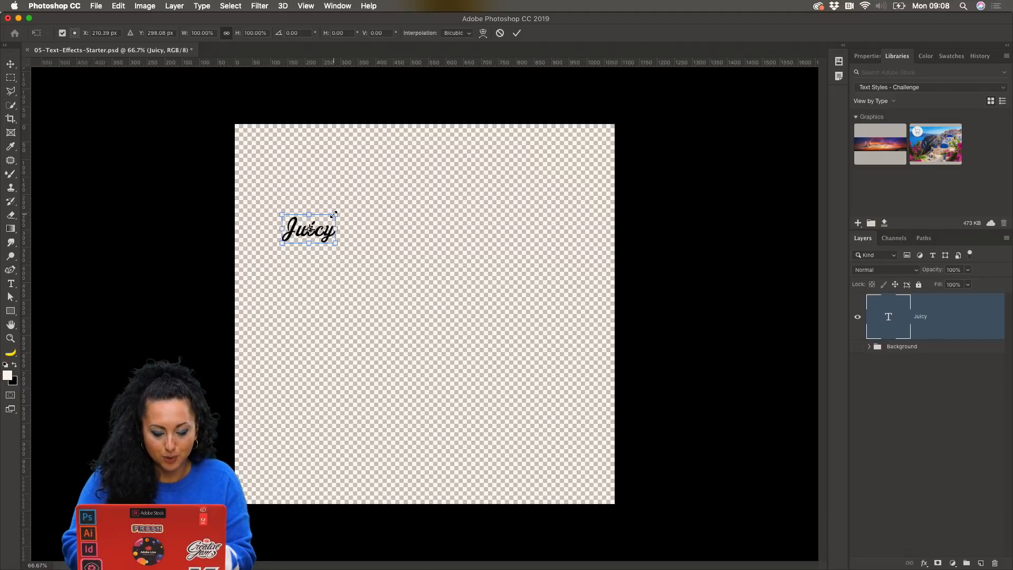
{"action": "left_click_drag", "start_coordinate": [335, 214], "coordinate": [464, 114]}
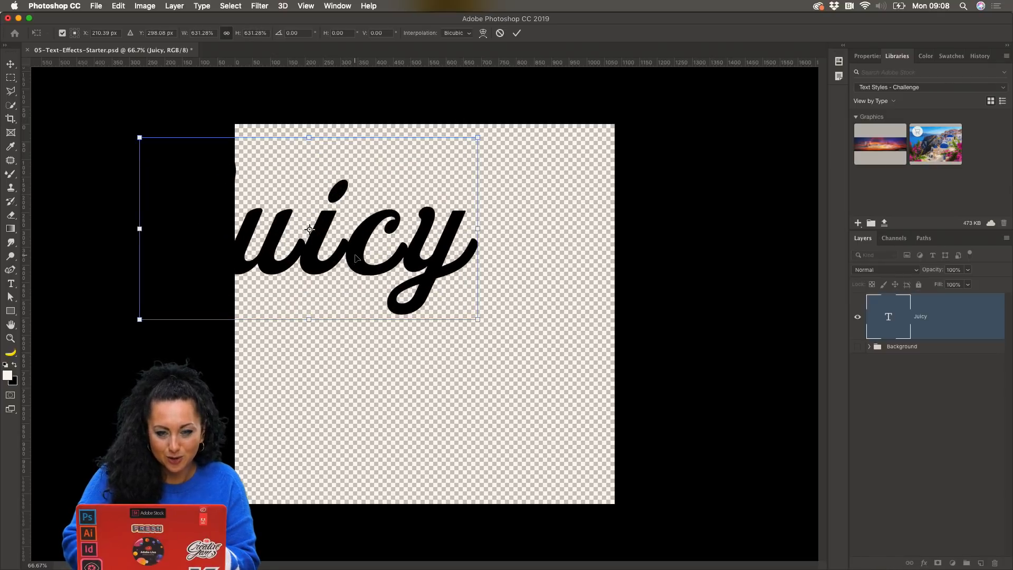
{"action": "left_click_drag", "start_coordinate": [355, 258], "coordinate": [475, 342]}
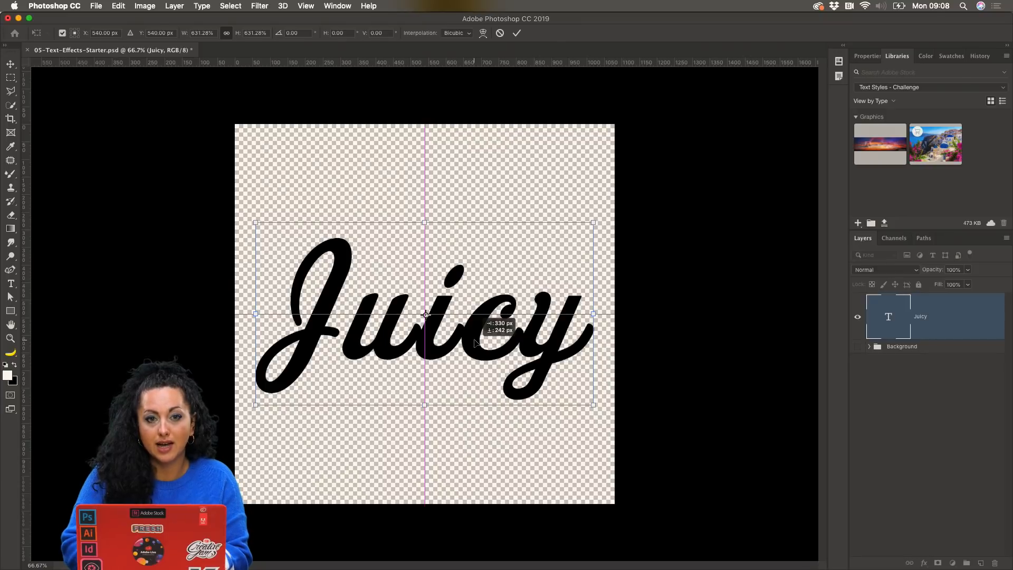
{"action": "left_click", "coordinate": [306, 6]}
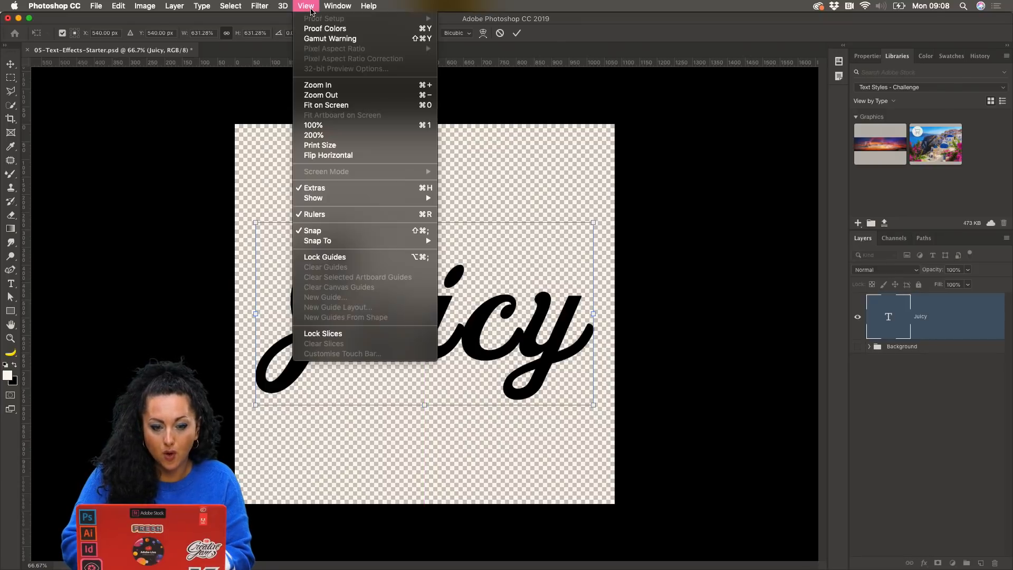
{"action": "mouse_move", "coordinate": [328, 196]}
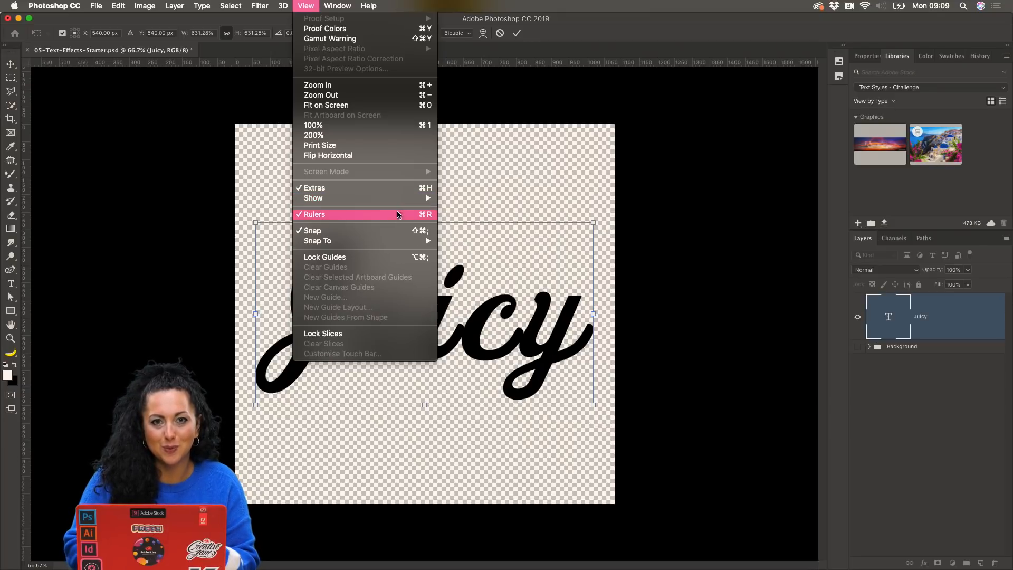
{"action": "mouse_move", "coordinate": [374, 201]}
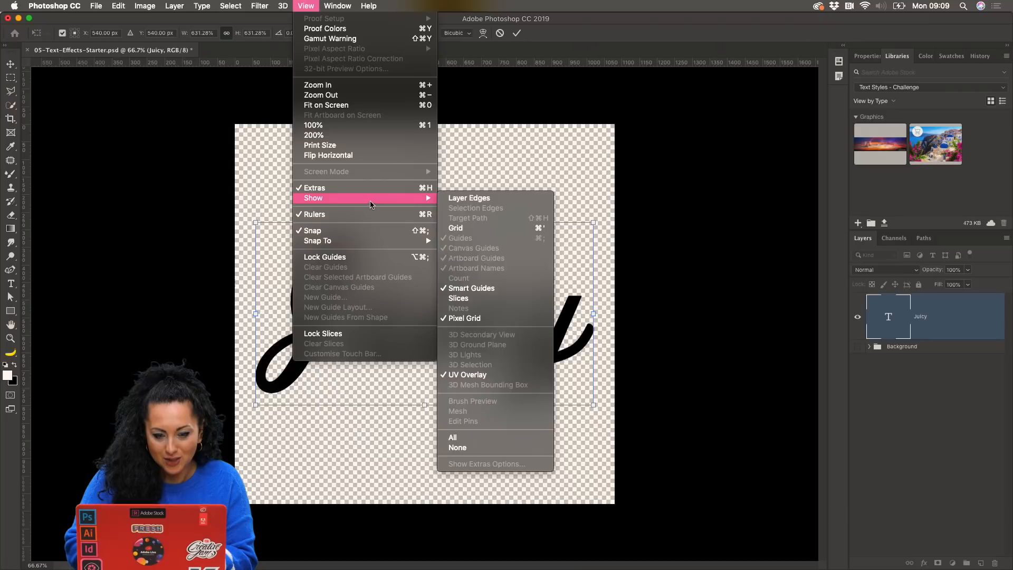
{"action": "left_click", "coordinate": [735, 218]}
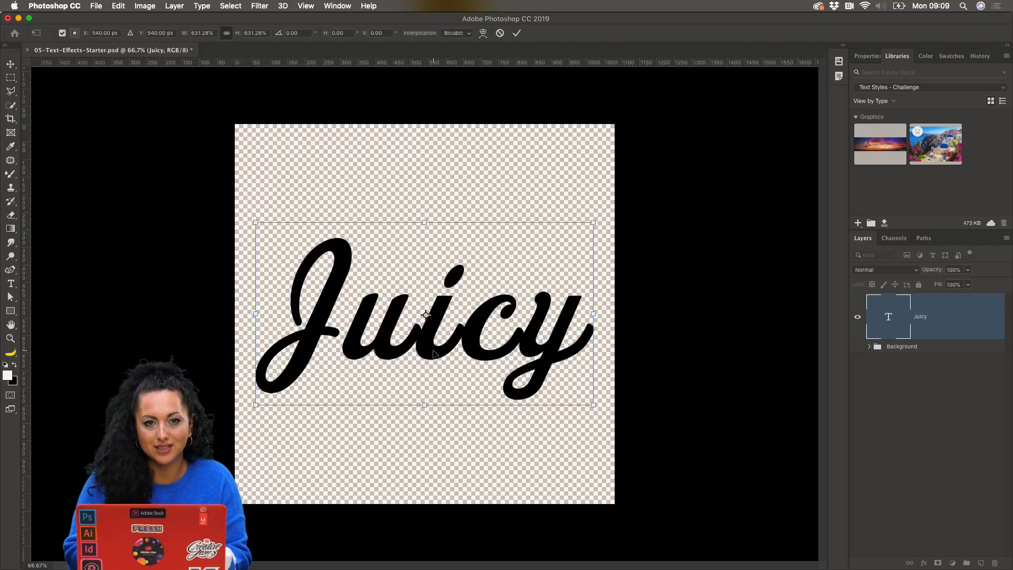
{"action": "key", "text": "Return"}
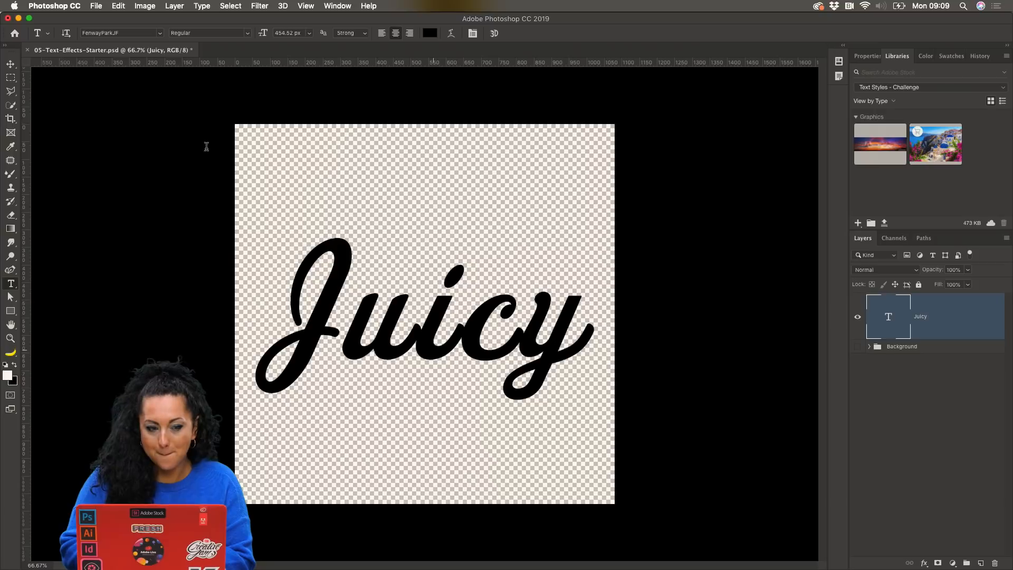
Place Kladi's-holiday.jpg from the 0.5 - Text Effects folder as an embedded image filling the canvas above the "Juicy" text.
{"action": "left_click", "coordinate": [98, 4]}
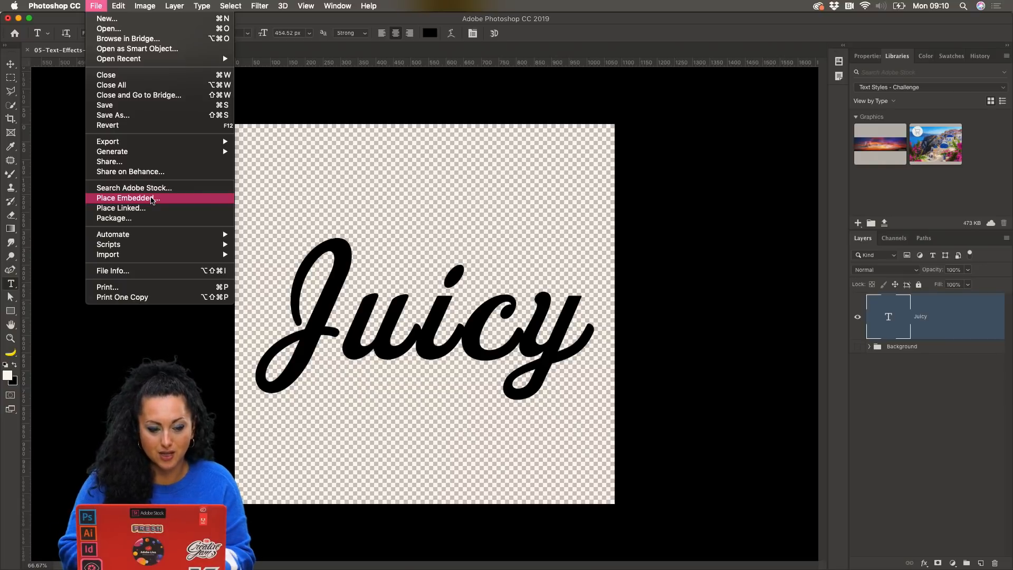
{"action": "left_click", "coordinate": [148, 199]}
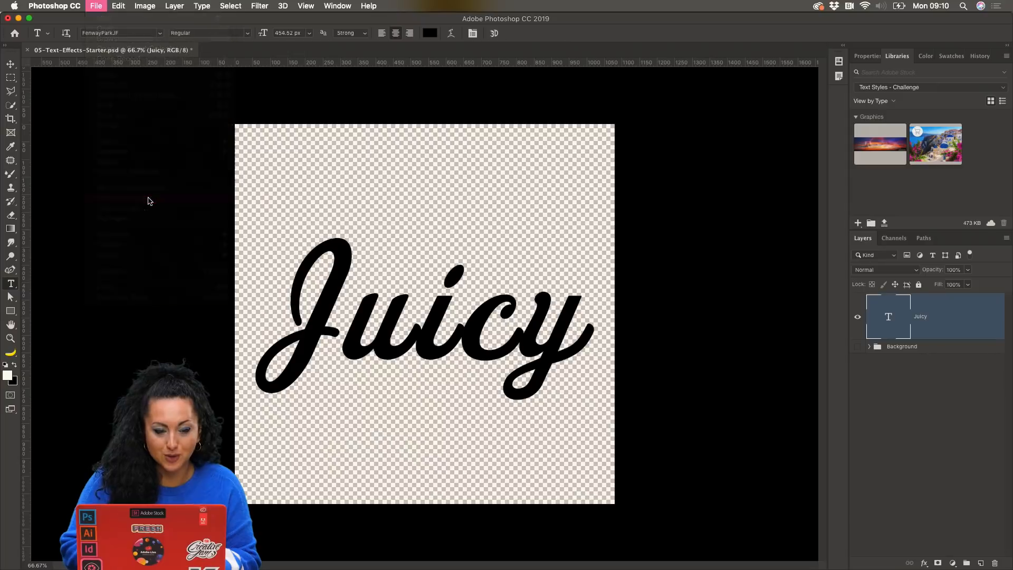
{"action": "left_click", "coordinate": [428, 178]}
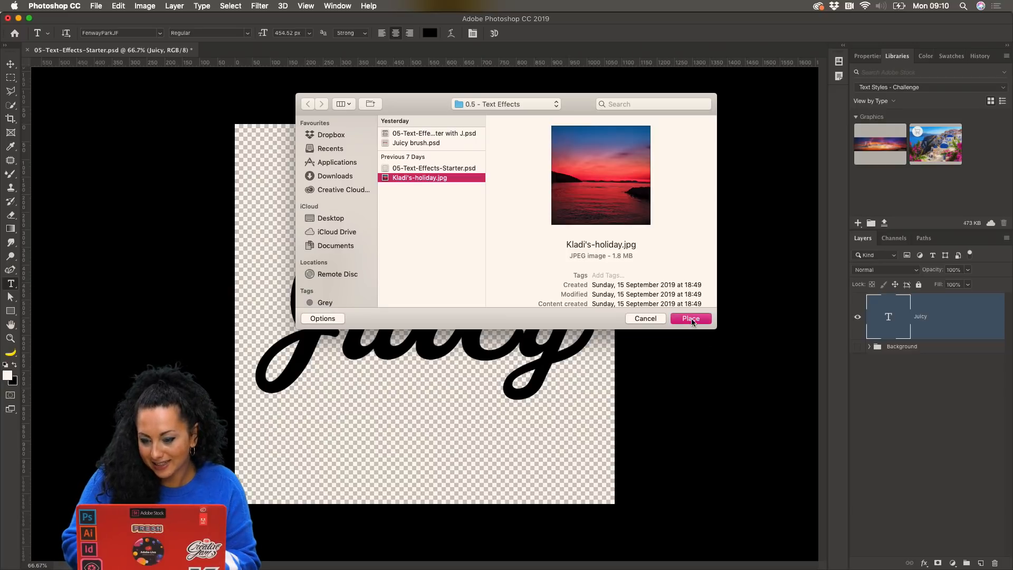
{"action": "left_click", "coordinate": [691, 318]}
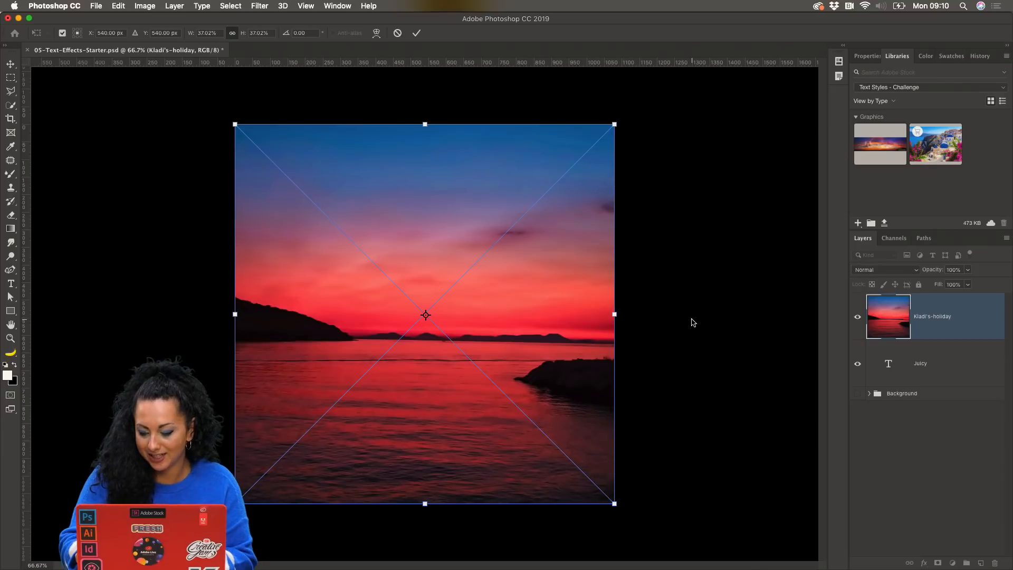
{"action": "key", "text": "Return"}
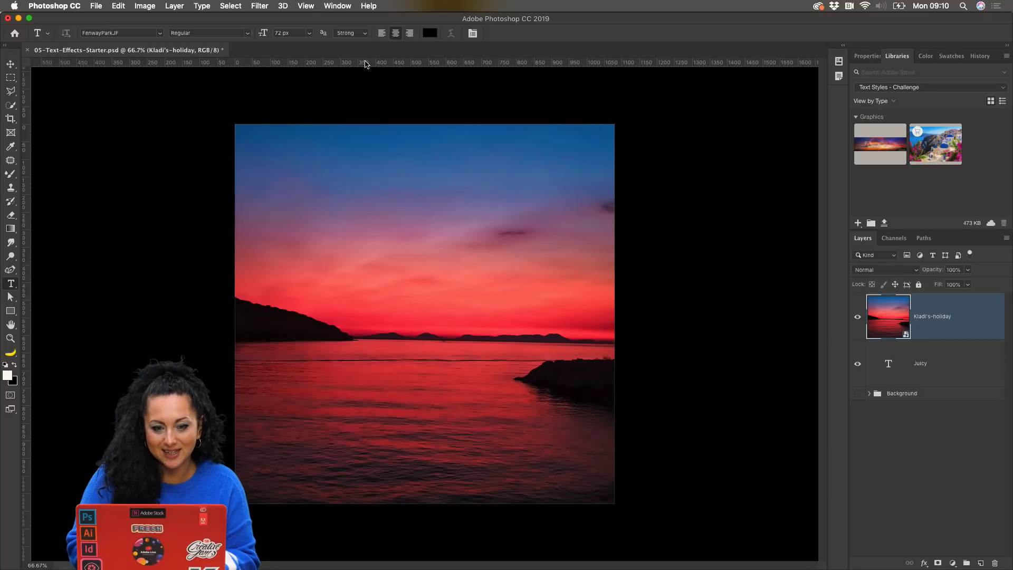
Apply a Gaussian Blur with a radius of 6.0 pixels to the Kladi's-holiday layer.
{"action": "left_click", "coordinate": [259, 6]}
{"action": "mouse_move", "coordinate": [292, 169]}
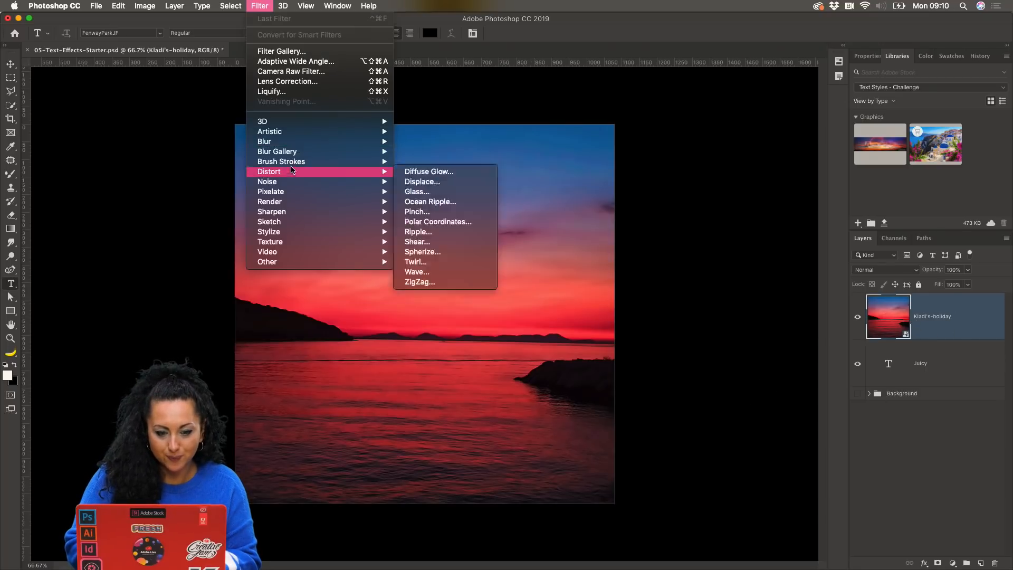
{"action": "mouse_move", "coordinate": [292, 142]}
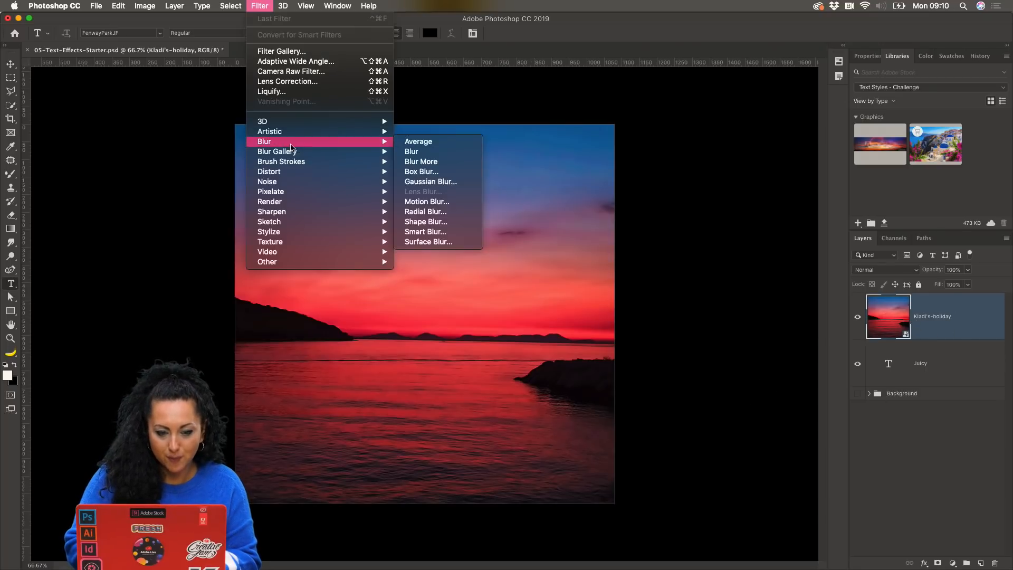
{"action": "left_click", "coordinate": [430, 181]}
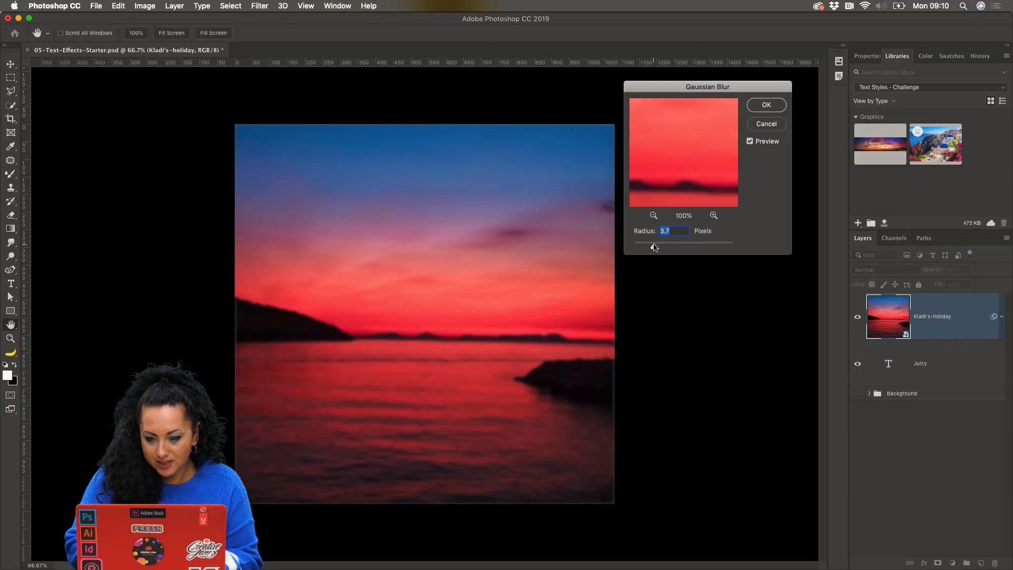
{"action": "left_click_drag", "start_coordinate": [677, 166], "coordinate": [723, 162]}
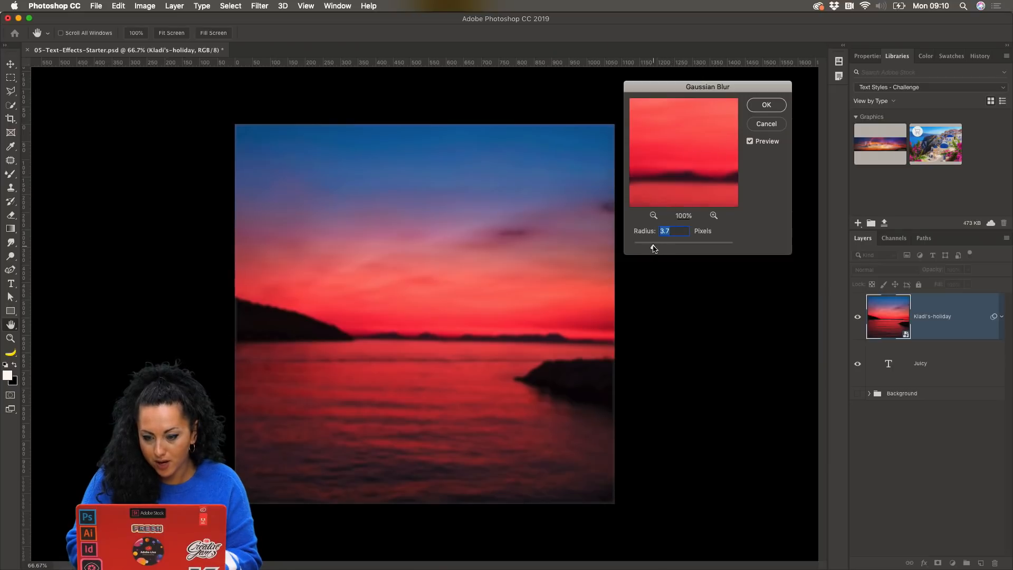
{"action": "left_click_drag", "start_coordinate": [653, 248], "coordinate": [660, 247]}
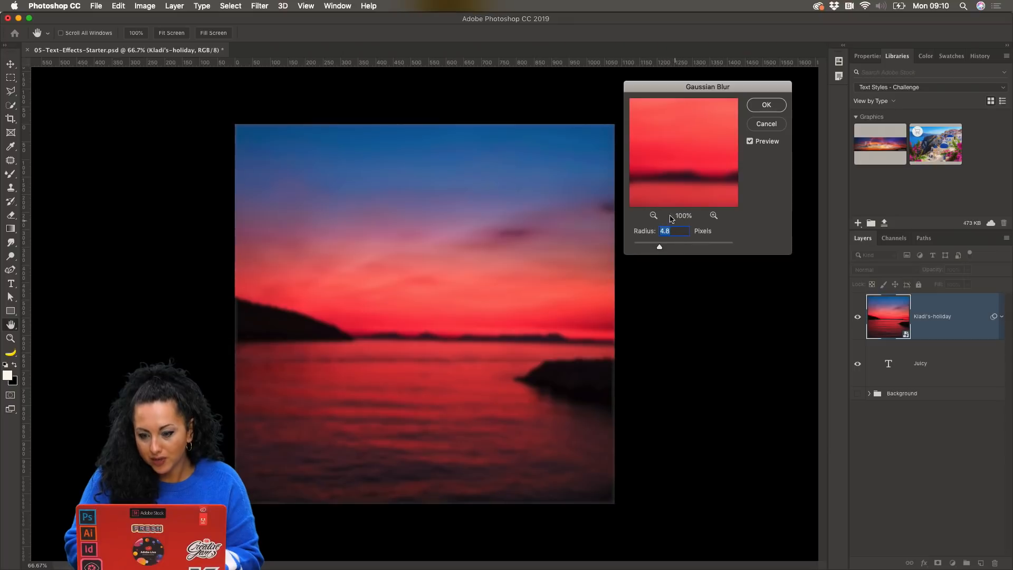
{"action": "left_click", "coordinate": [653, 215]}
{"action": "left_click", "coordinate": [653, 216]}
{"action": "left_click", "coordinate": [653, 215]}
{"action": "left_click", "coordinate": [653, 215]}
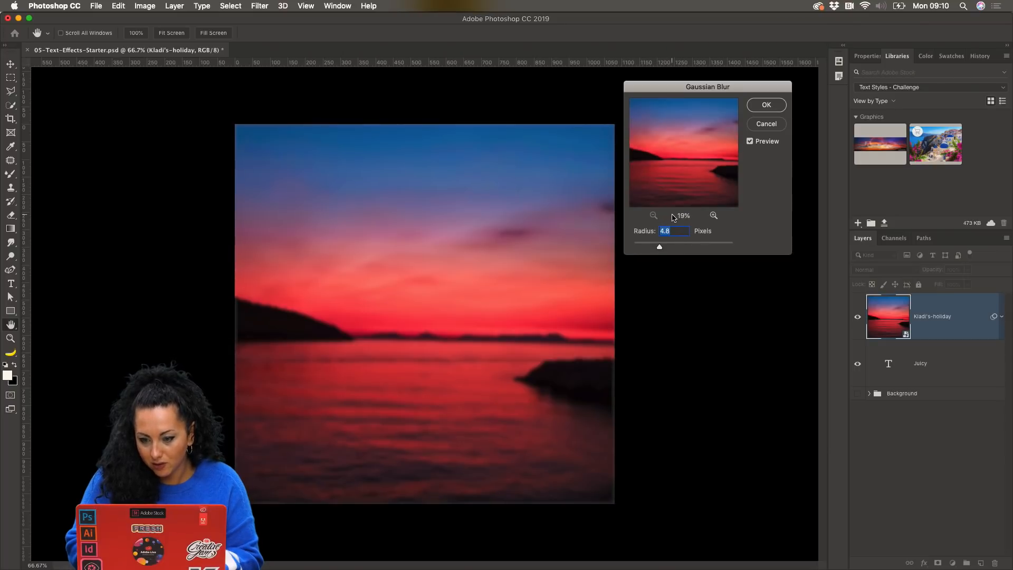
{"action": "left_click_drag", "start_coordinate": [659, 247], "coordinate": [664, 249]}
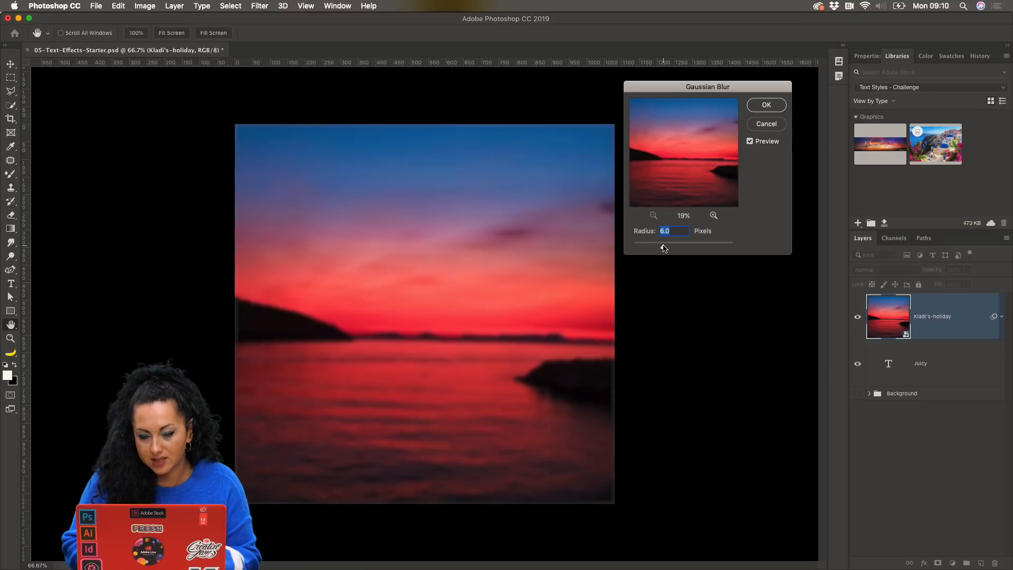
{"action": "left_click", "coordinate": [768, 106]}
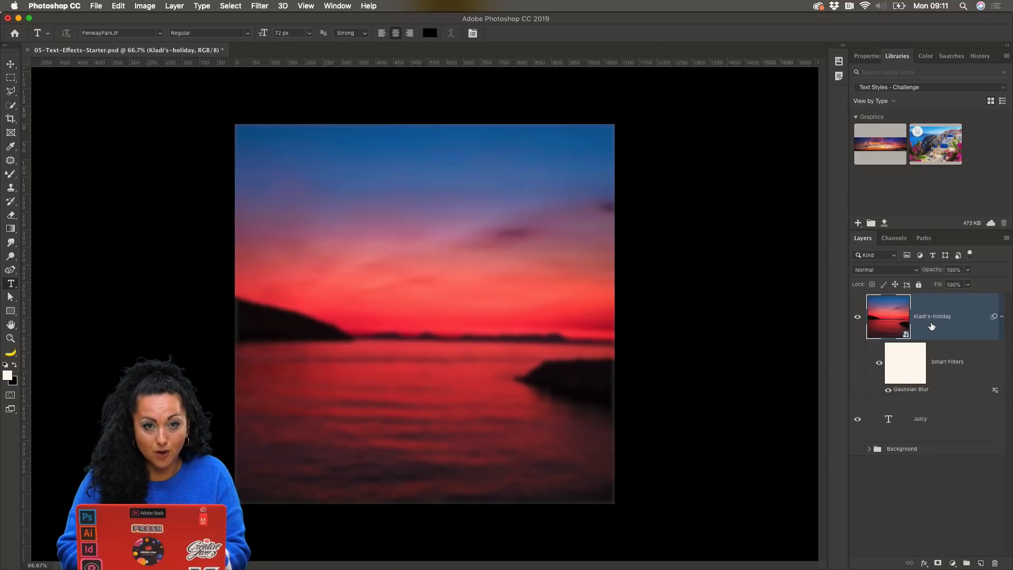
Clip the Kladi's-holiday layer to the "Juicy" text and convert both layers into a single smart object.
{"action": "key", "text": "super+alt+g"}
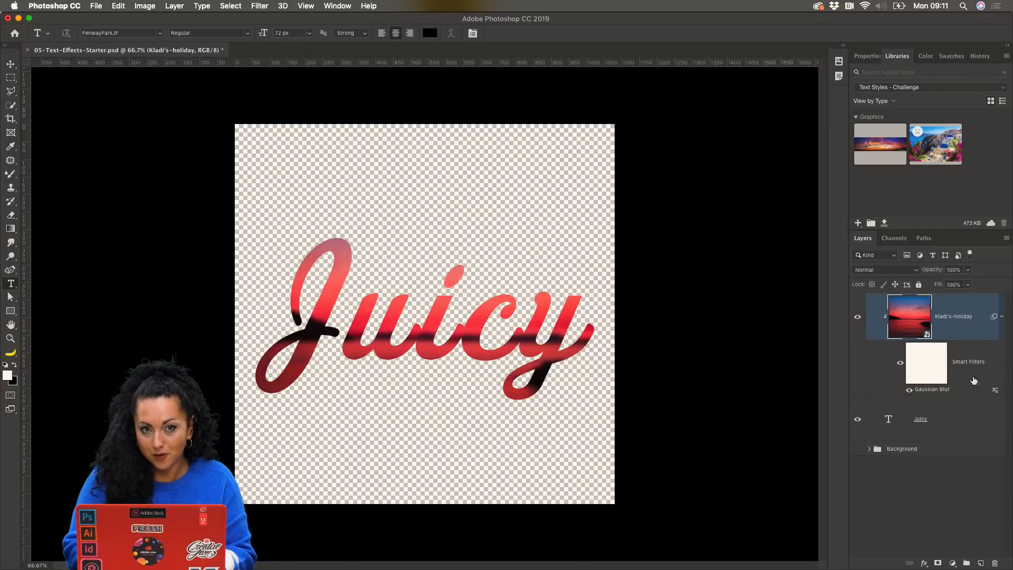
{"action": "left_click", "coordinate": [961, 430], "text": "shift"}
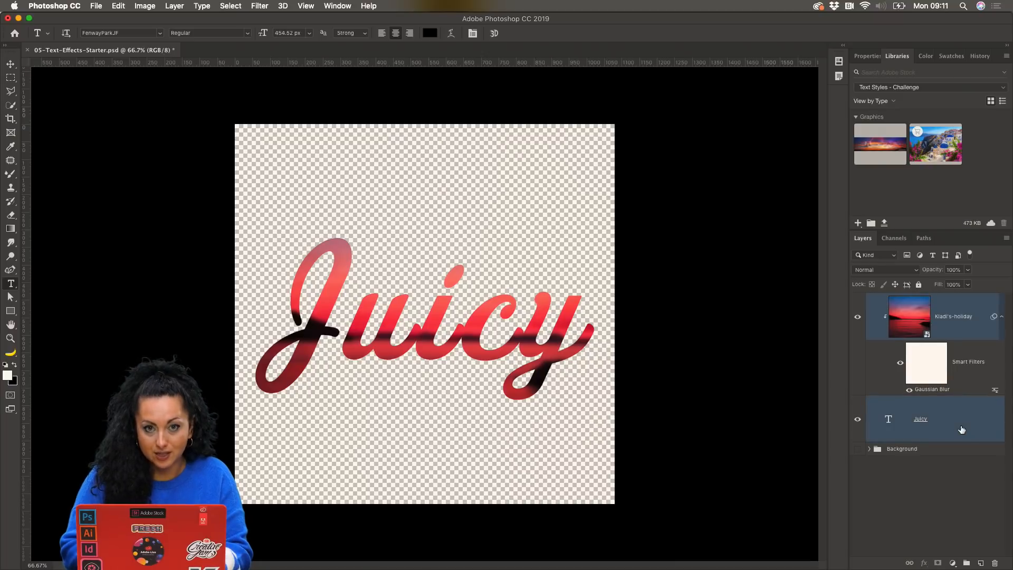
{"action": "right_click", "coordinate": [962, 429]}
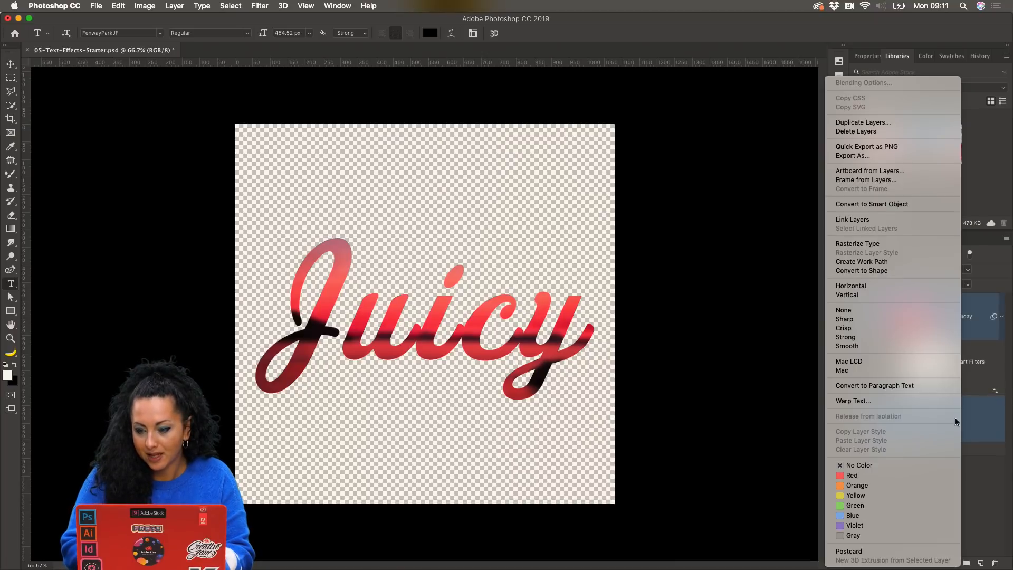
{"action": "left_click", "coordinate": [897, 204]}
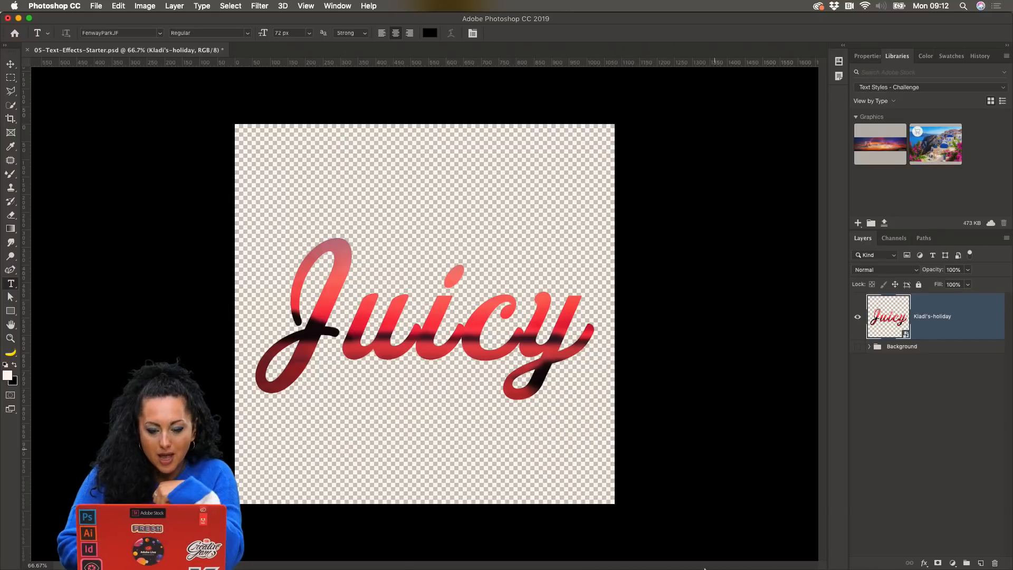
Switch to Chrome and view the IamKladi YouTube channel page.
{"action": "mouse_move", "coordinate": [366, 567]}
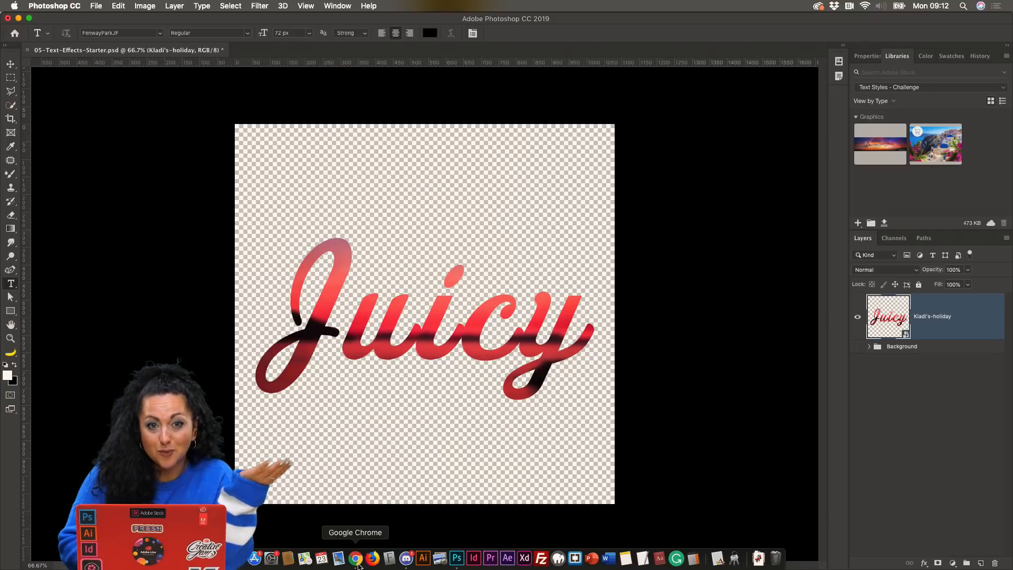
{"action": "left_click", "coordinate": [356, 559]}
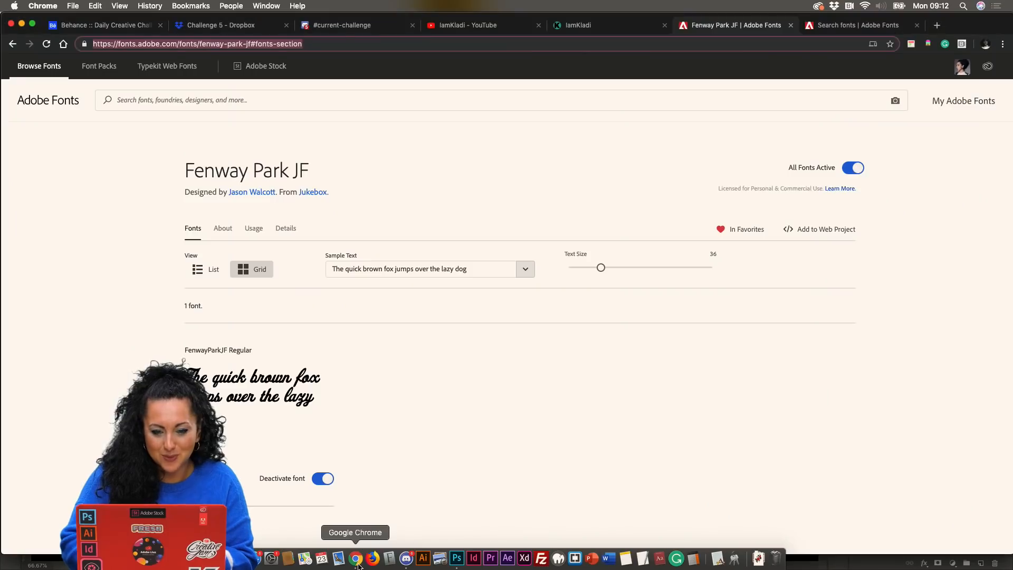
{"action": "left_click", "coordinate": [459, 25]}
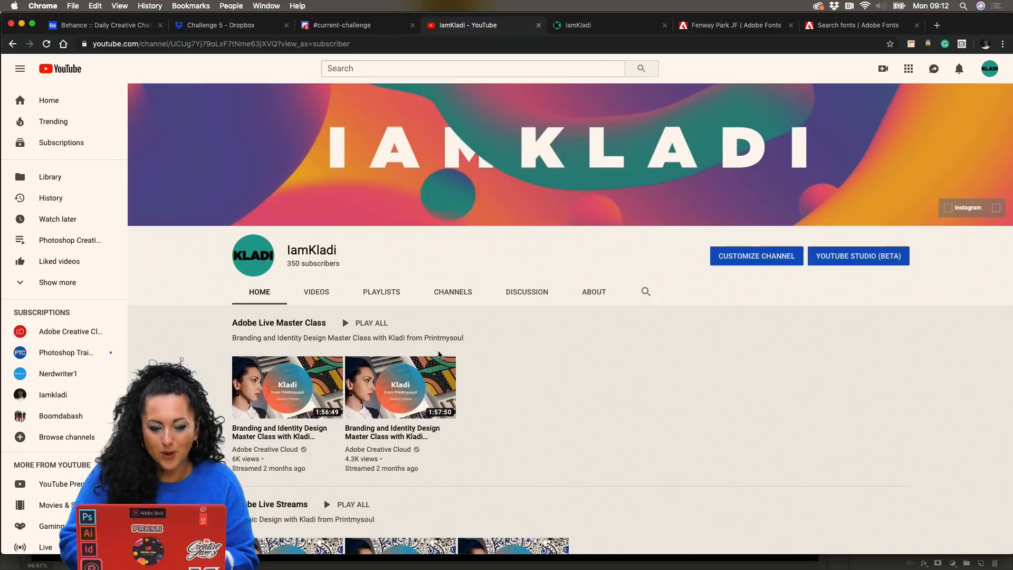
Look through the live stream and Photoshop Creative Challenge video sections on the IamKladi channel page.
{"action": "scroll", "coordinate": [440, 355], "scroll_direction": "down", "scroll_amount": 3}
{"action": "scroll", "coordinate": [439, 355], "scroll_direction": "down", "scroll_amount": 1}
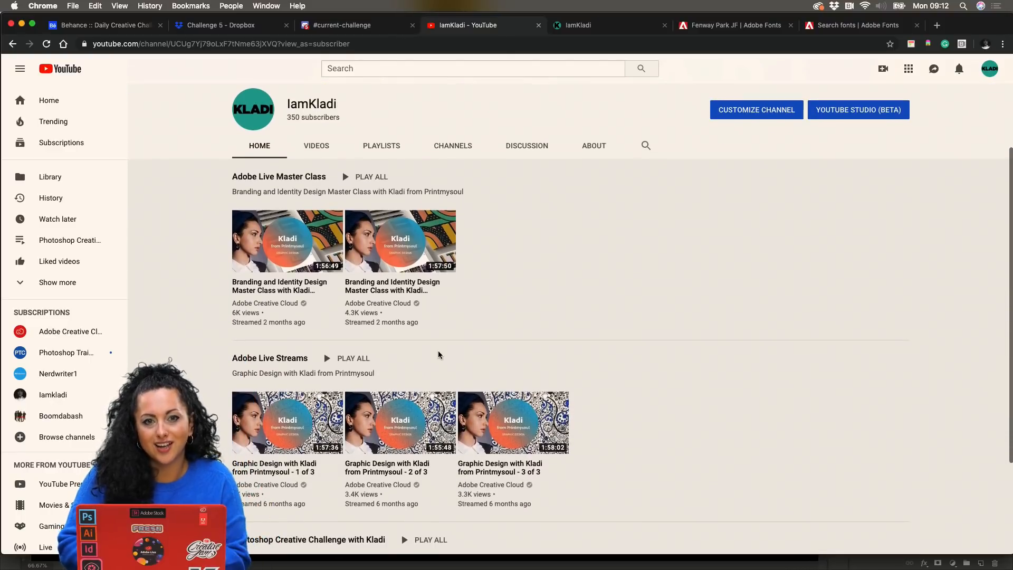
{"action": "scroll", "coordinate": [439, 355], "scroll_direction": "down", "scroll_amount": 2}
{"action": "scroll", "coordinate": [440, 355], "scroll_direction": "down", "scroll_amount": 3}
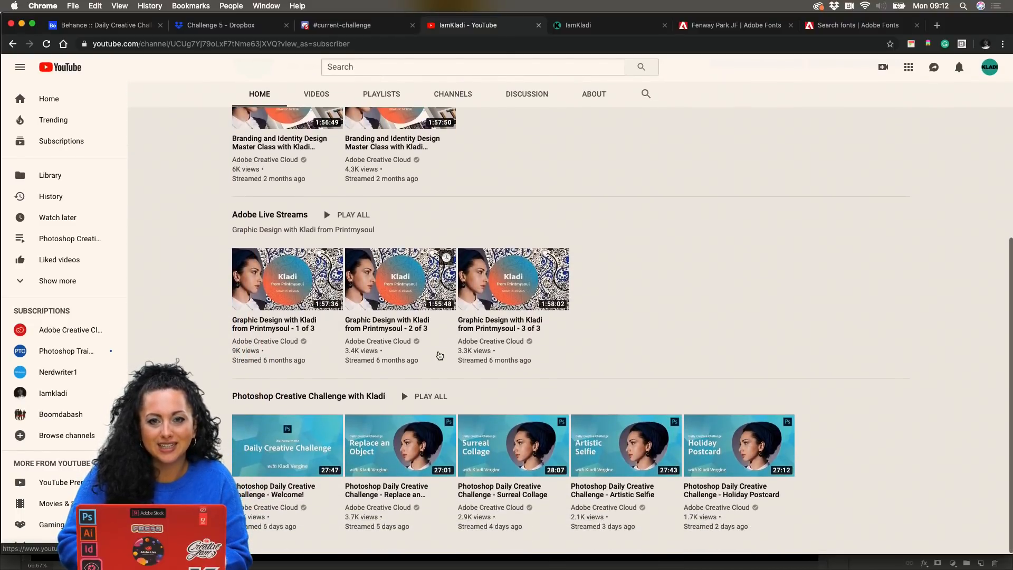
{"action": "scroll", "coordinate": [606, 323], "scroll_direction": "up", "scroll_amount": 5}
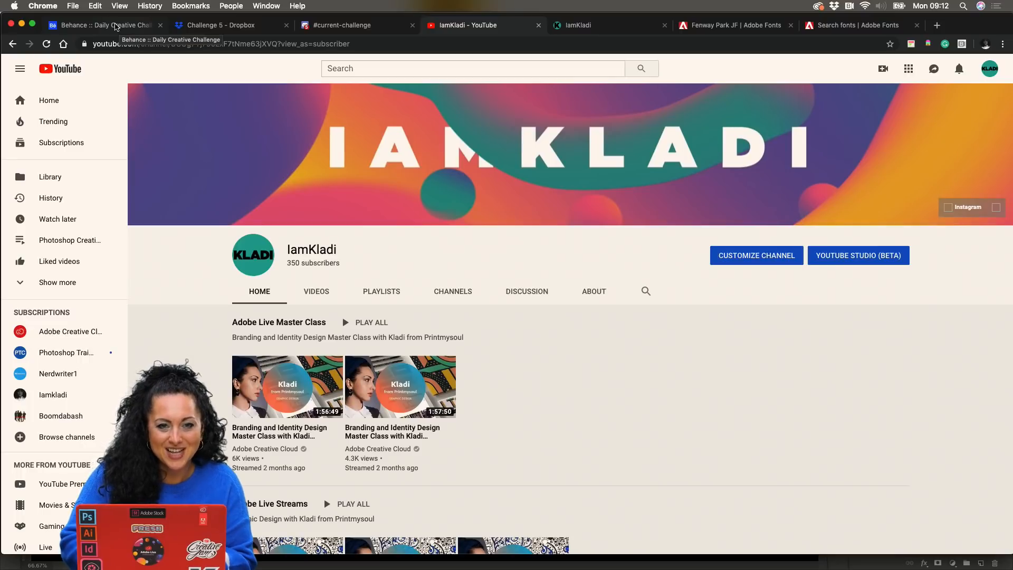
View the Photoshop Daily Creative Challenge page on Behance, and look over the account's own Behance profile.
{"action": "left_click", "coordinate": [116, 27]}
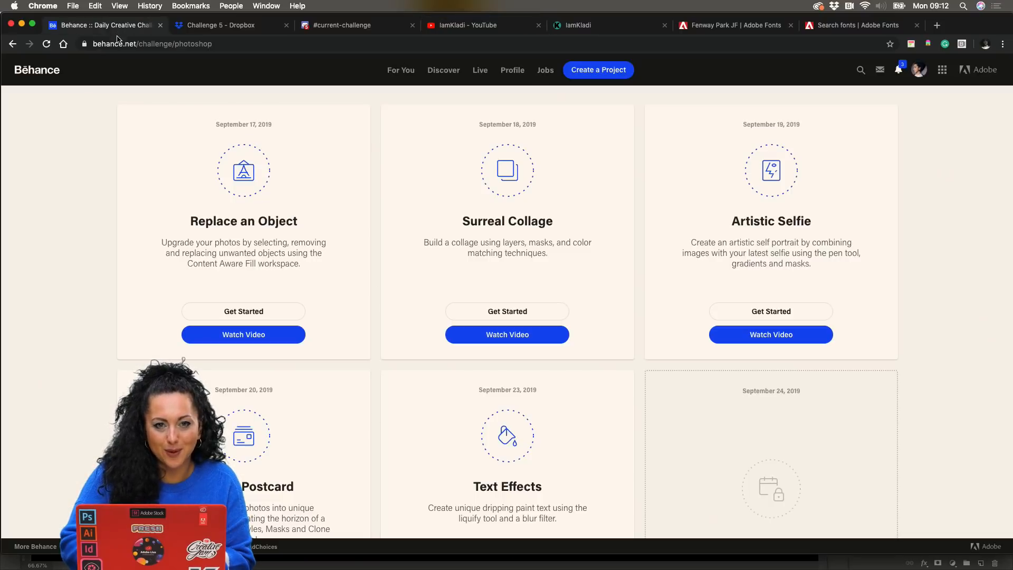
{"action": "scroll", "coordinate": [159, 220], "scroll_direction": "up", "scroll_amount": 2}
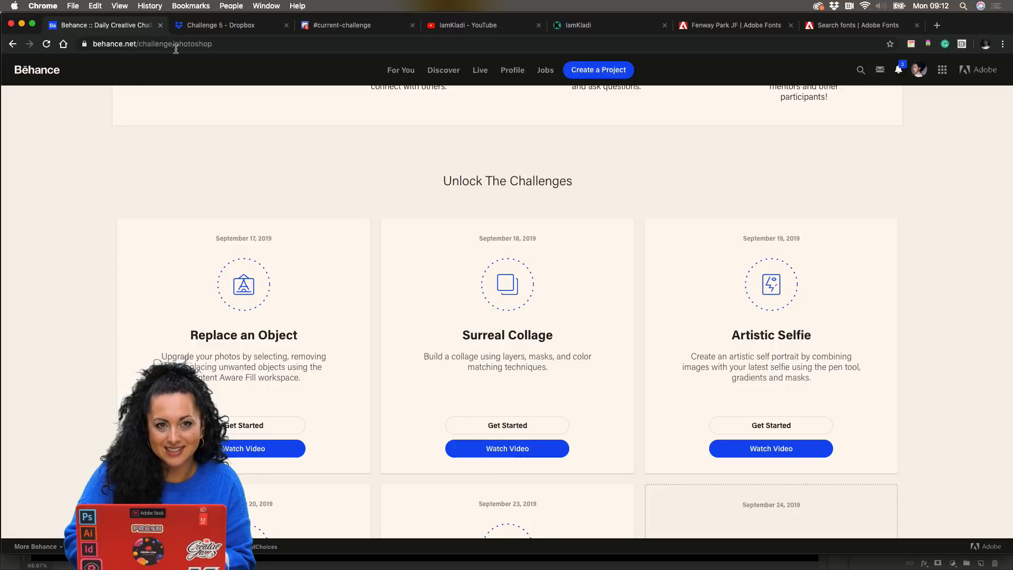
{"action": "scroll", "coordinate": [235, 150], "scroll_direction": "down", "scroll_amount": 1}
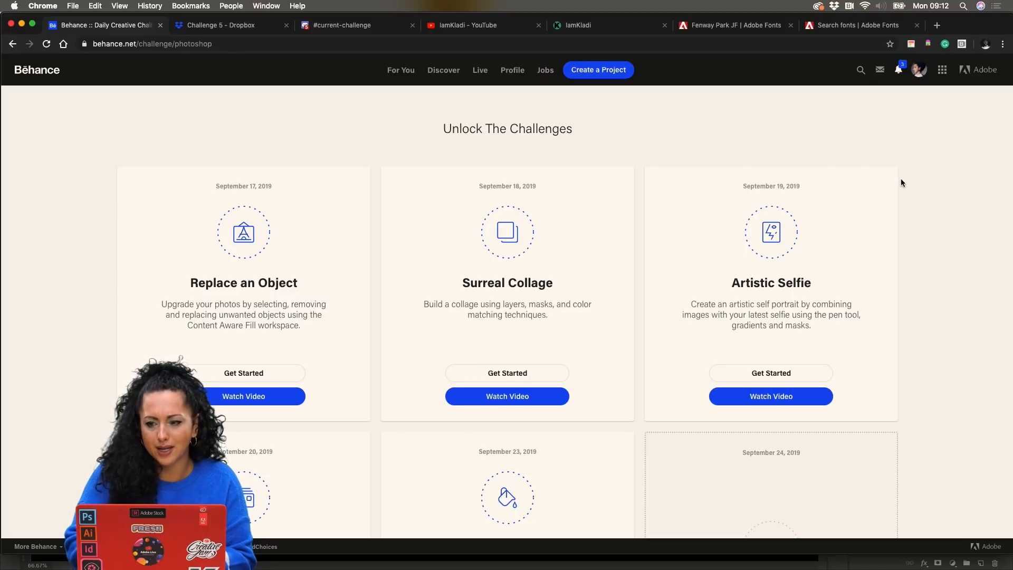
{"action": "mouse_move", "coordinate": [919, 70]}
{"action": "left_click", "coordinate": [802, 149]}
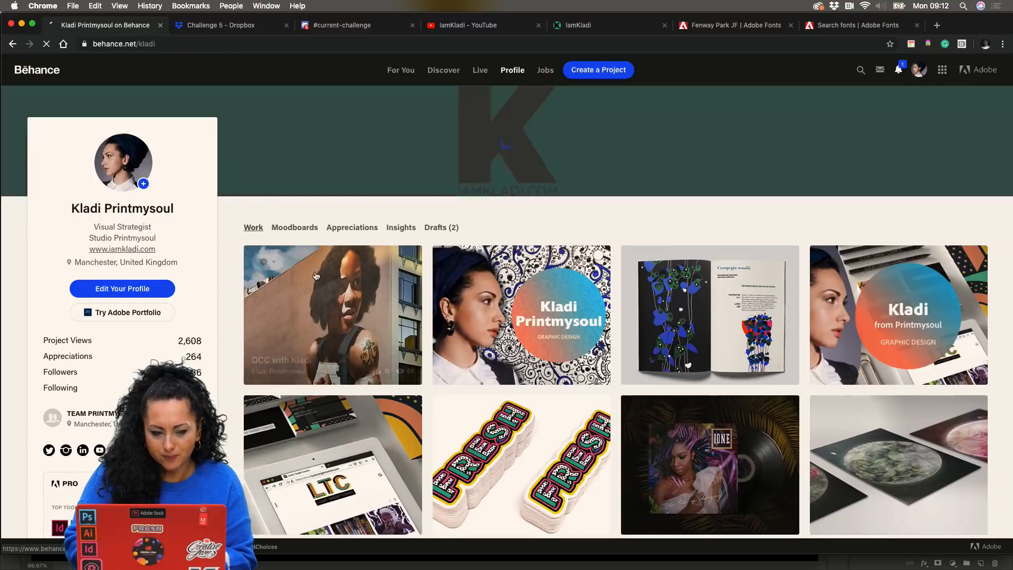
{"action": "scroll", "coordinate": [314, 274], "scroll_direction": "down", "scroll_amount": 3}
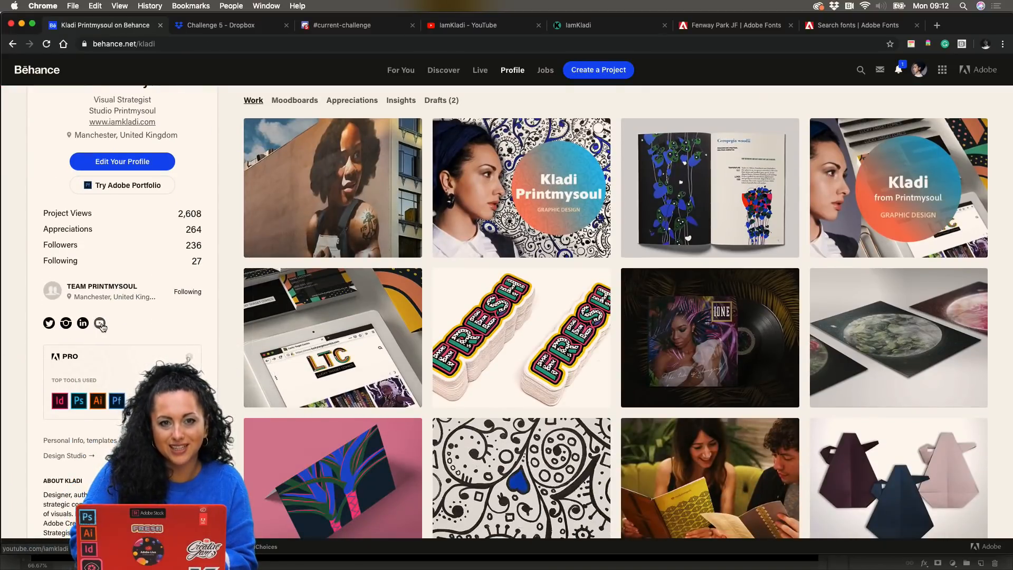
{"action": "scroll", "coordinate": [345, 363], "scroll_direction": "up", "scroll_amount": 3}
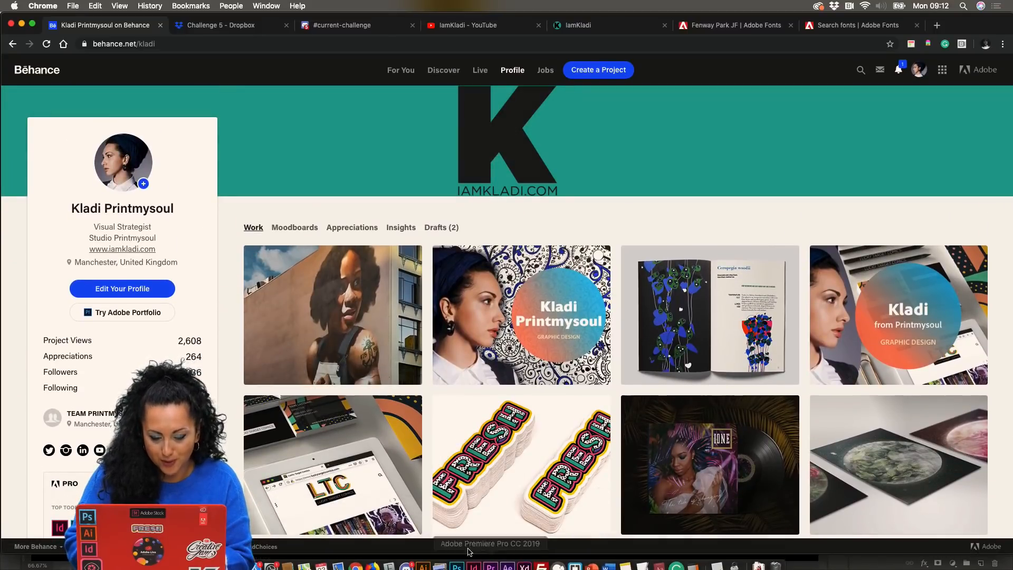
Switch to Photoshop and open the Liquify filter on the Kladi's-holiday smart object, enlarged to 200% around the J.
{"action": "left_click", "coordinate": [457, 562]}
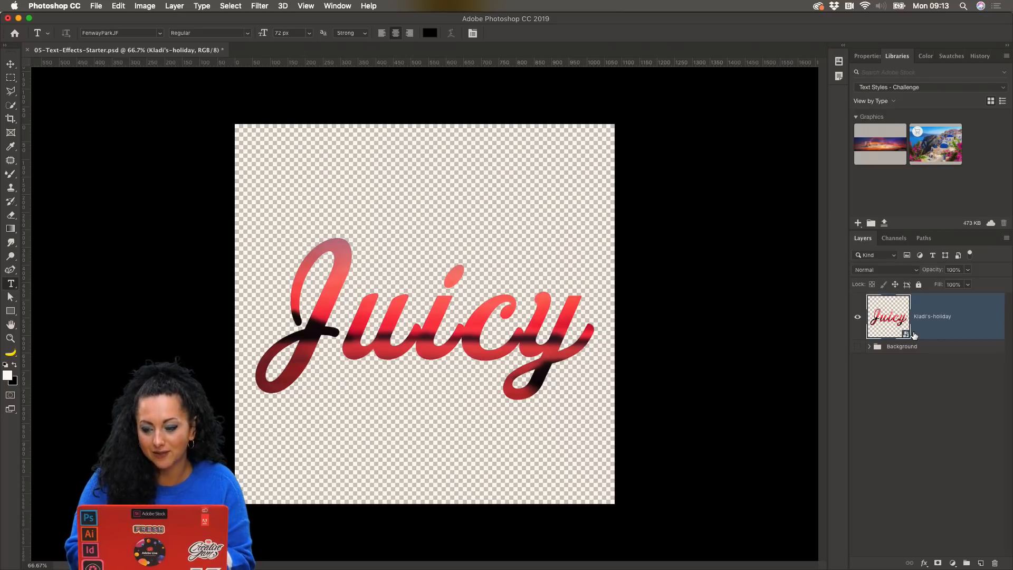
{"action": "left_click", "coordinate": [258, 6]}
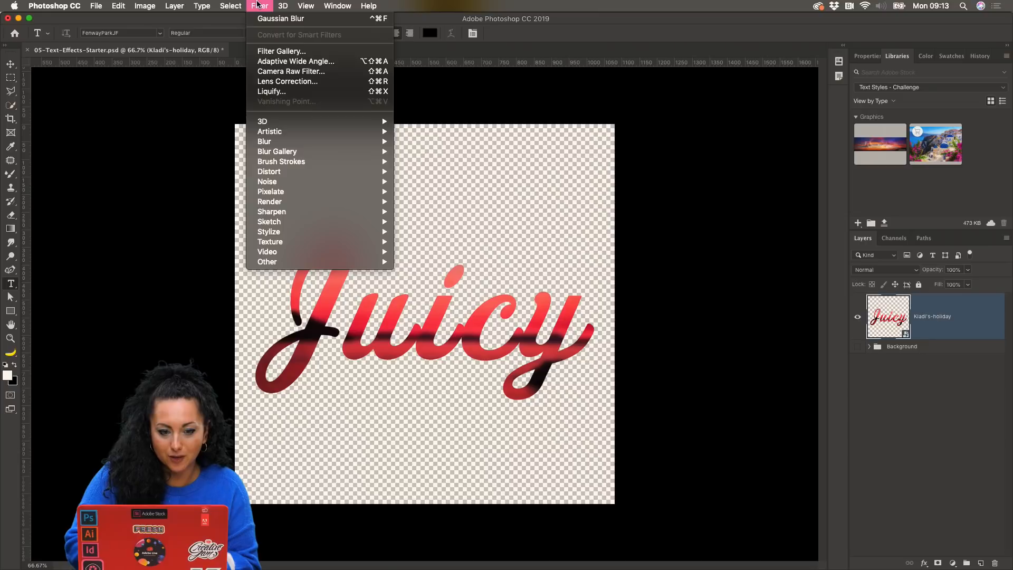
{"action": "left_click", "coordinate": [275, 93]}
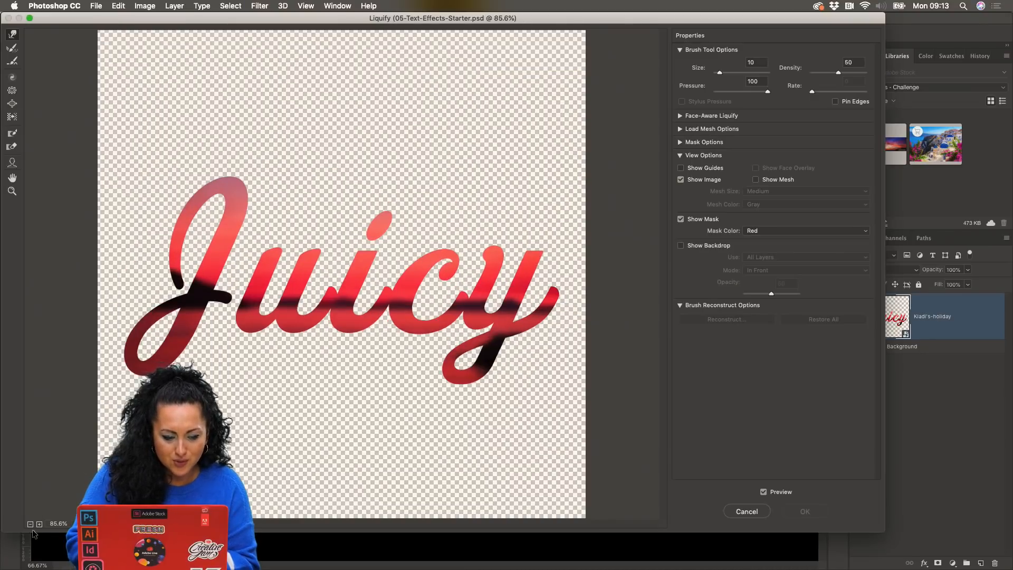
{"action": "left_click", "coordinate": [40, 524]}
{"action": "left_click", "coordinate": [39, 525]}
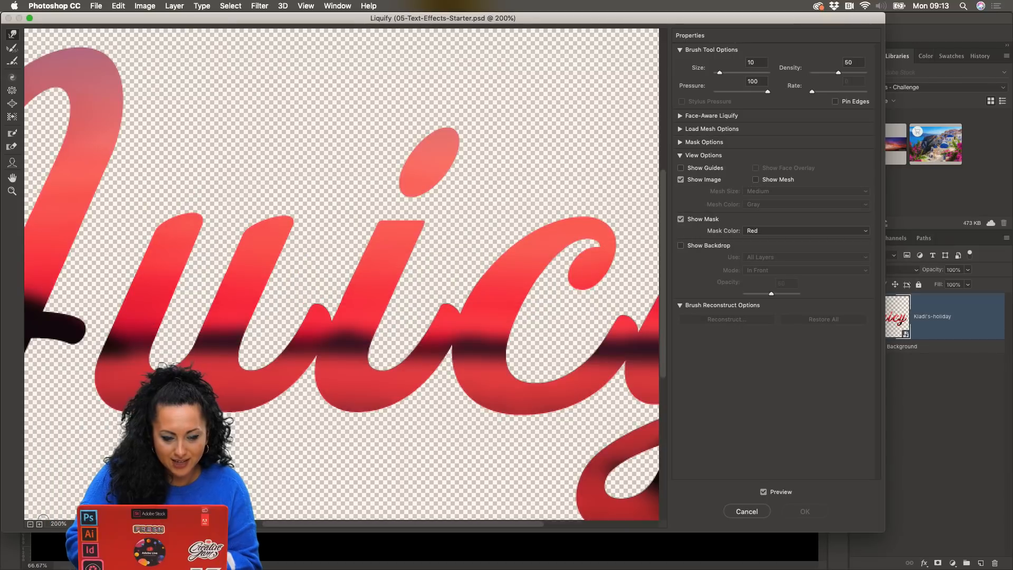
{"action": "scroll", "coordinate": [294, 345], "scroll_direction": "left", "scroll_amount": 5}
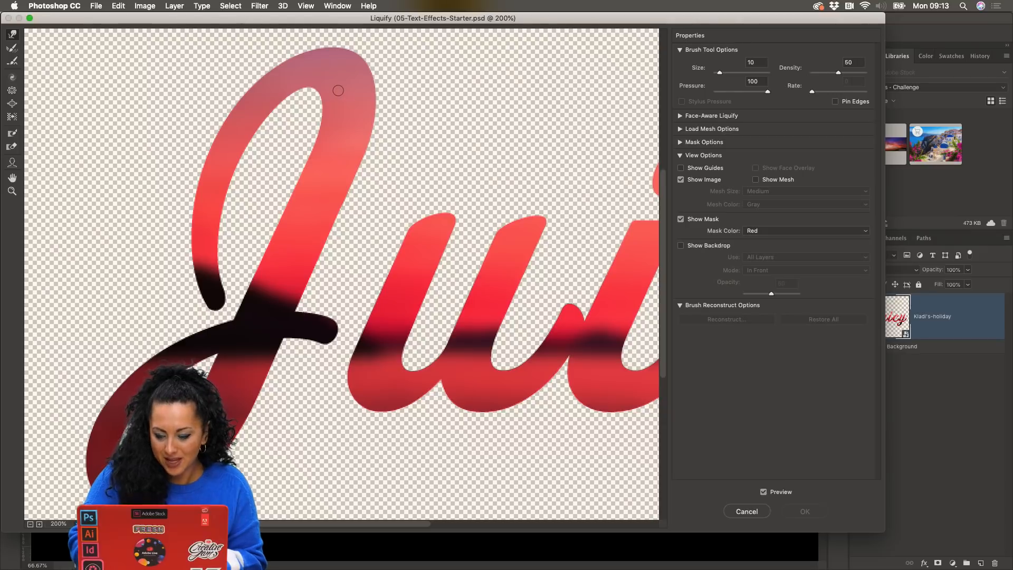
Set the Forward Warp brush size to 35 and smear the colours along the J's main stem and crossbar.
{"action": "key", "text": "bracketright"}
{"action": "key", "text": "bracketright"}
{"action": "key", "text": "bracketright"}
{"action": "key", "text": "bracketright"}
{"action": "key", "text": "bracketright"}
{"action": "key", "text": "bracketright"}
{"action": "key", "text": "bracketright"}
{"action": "key", "text": "bracketright"}
{"action": "key", "text": "bracketright"}
{"action": "key", "text": "bracketright"}
{"action": "key", "text": "bracketright"}
{"action": "key", "text": "bracketright"}
{"action": "key", "text": "bracketright"}
{"action": "key", "text": "bracketright"}
{"action": "key", "text": "bracketright"}
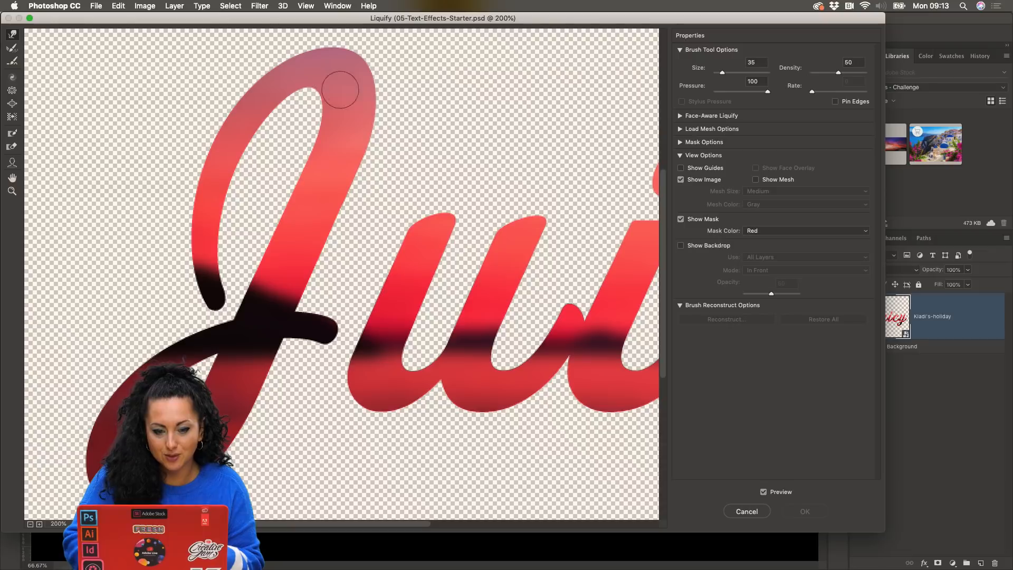
{"action": "left_click_drag", "start_coordinate": [295, 227], "coordinate": [231, 417]}
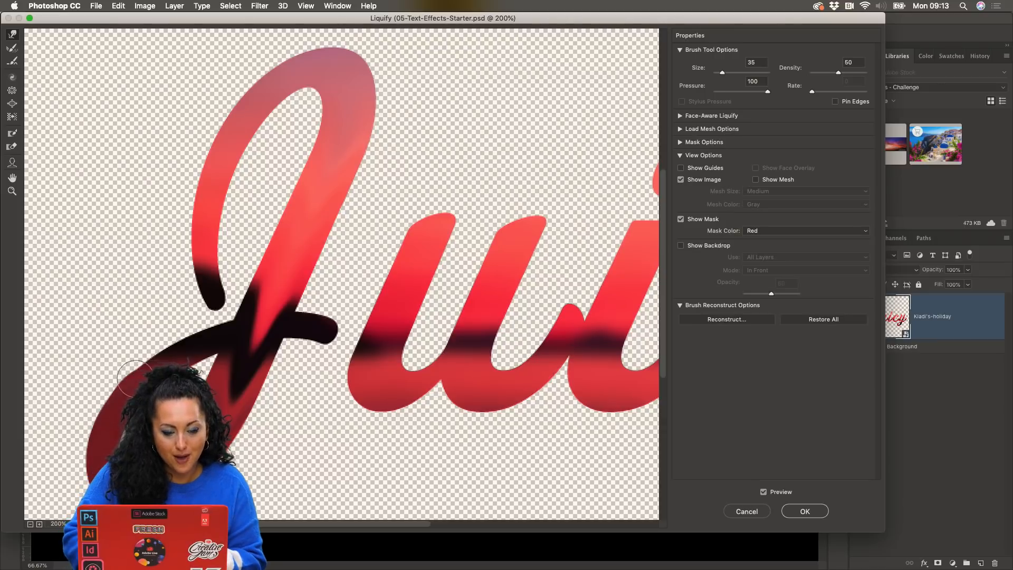
{"action": "left_click_drag", "start_coordinate": [233, 337], "coordinate": [313, 323]}
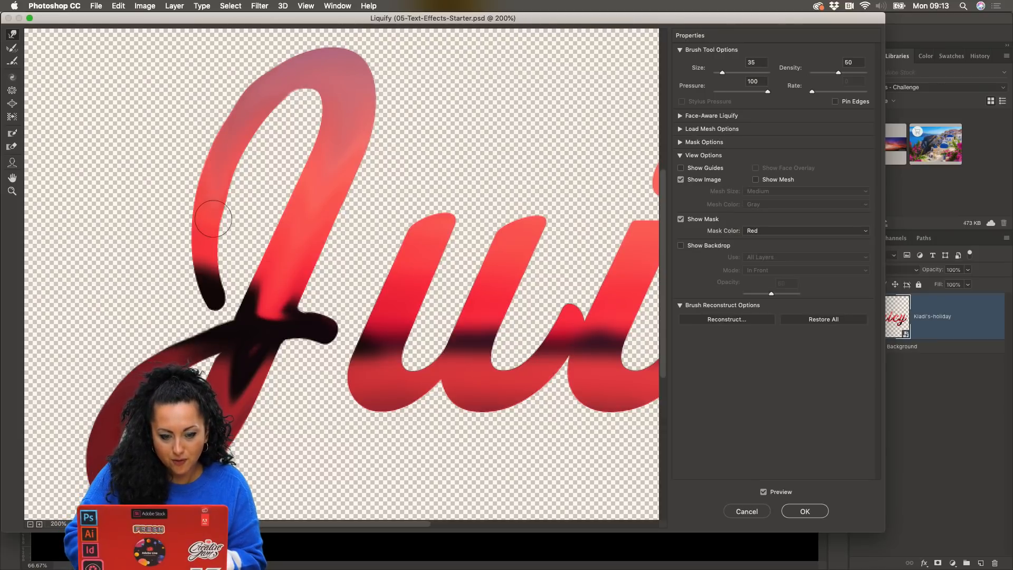
Warp the tops of the u and i and pull the dark band down through their stems, using brush sizes 25 and 35.
{"action": "scroll", "coordinate": [412, 248], "scroll_direction": "right", "scroll_amount": 5}
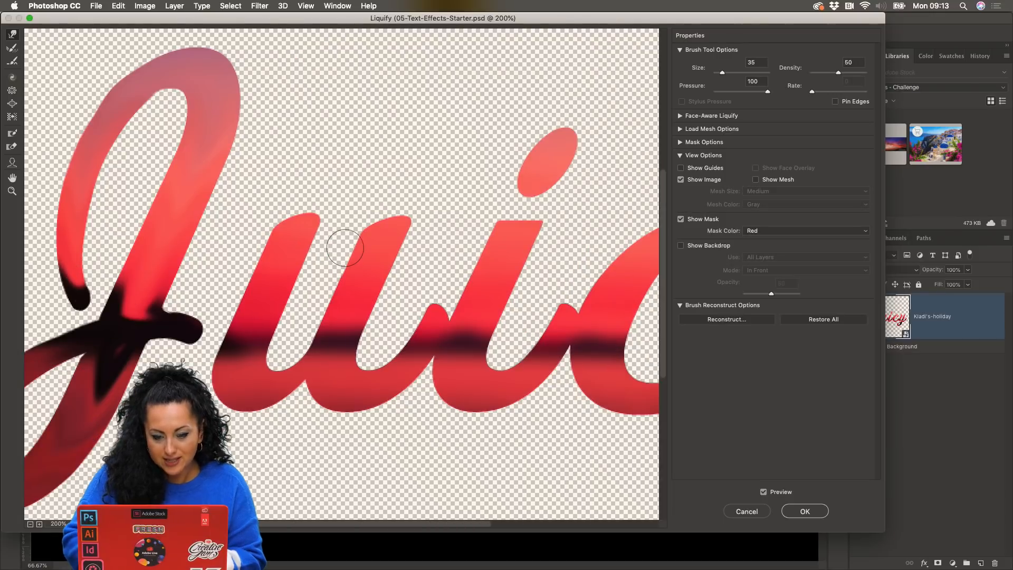
{"action": "key", "text": "bracketleft"}
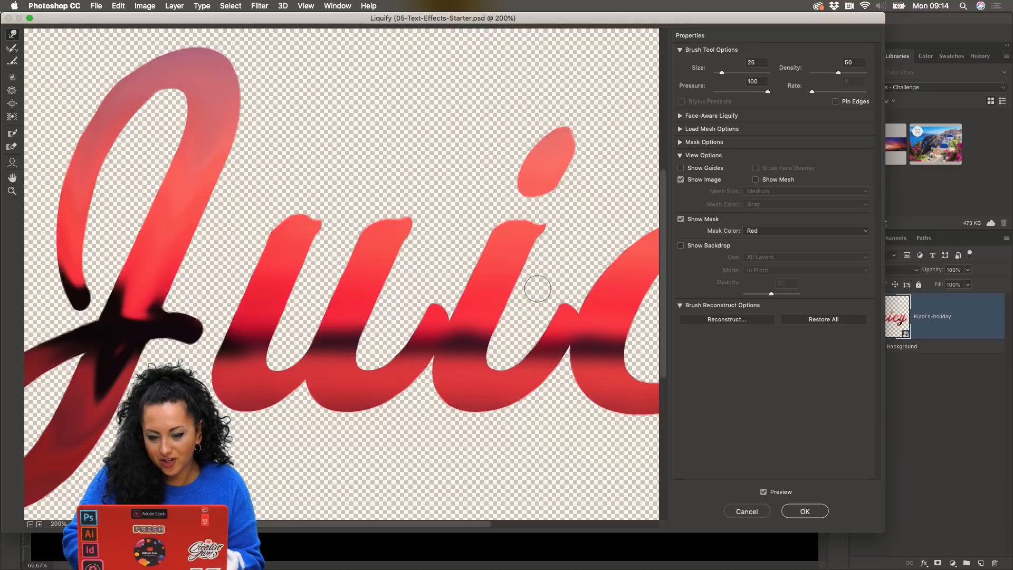
{"action": "scroll", "coordinate": [536, 288], "scroll_direction": "down", "scroll_amount": 3}
{"action": "mouse_move", "coordinate": [359, 155]}
{"action": "left_mouse_down"}
{"action": "mouse_move", "coordinate": [333, 232]}
{"action": "mouse_move", "coordinate": [343, 258]}
{"action": "left_mouse_up"}
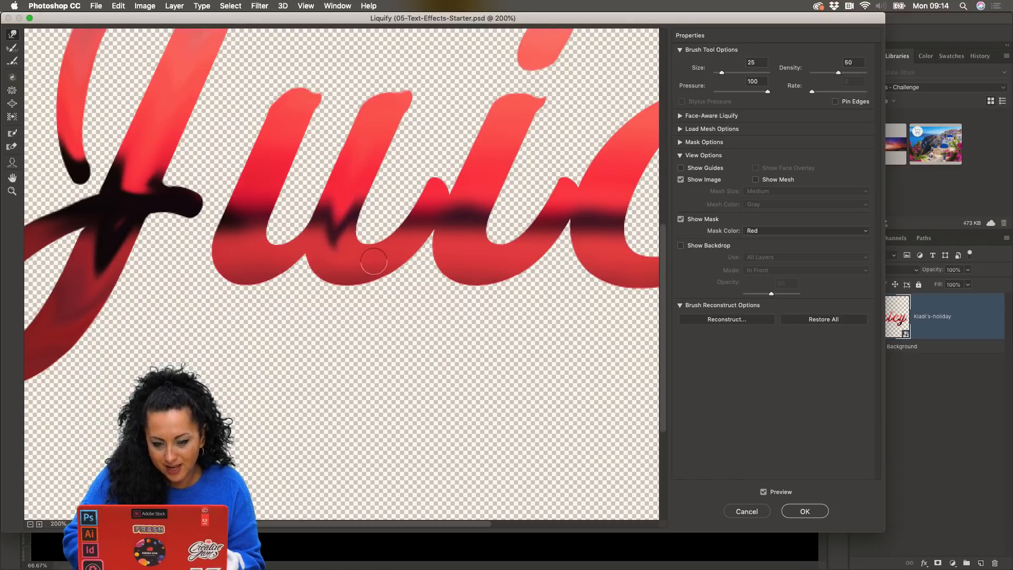
{"action": "mouse_move", "coordinate": [244, 209]}
{"action": "left_mouse_down"}
{"action": "mouse_move", "coordinate": [238, 258]}
{"action": "mouse_move", "coordinate": [281, 266]}
{"action": "mouse_move", "coordinate": [299, 245]}
{"action": "left_mouse_up"}
{"action": "left_click_drag", "start_coordinate": [357, 174], "coordinate": [344, 253]}
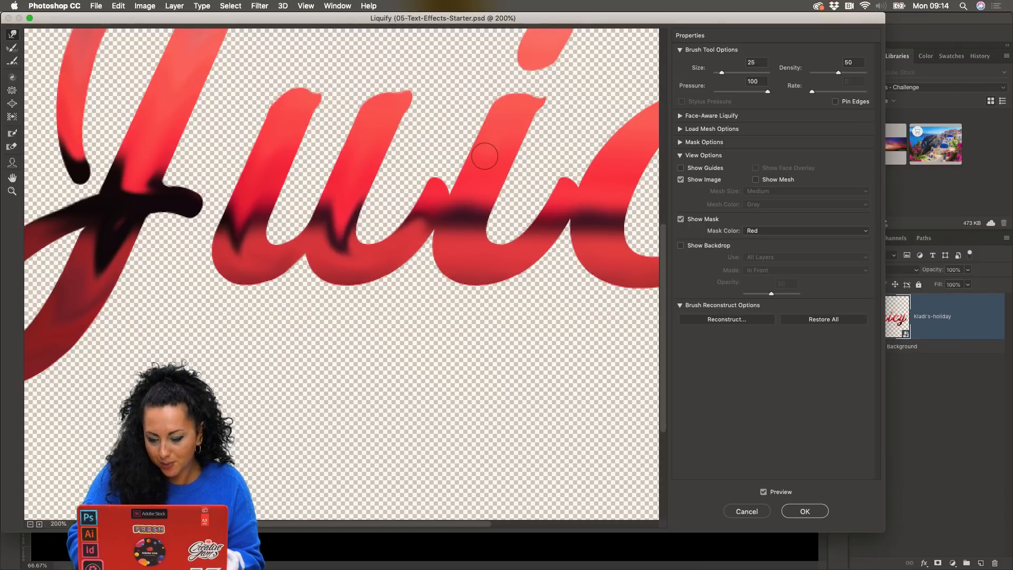
{"action": "key", "text": "bracketright"}
{"action": "mouse_move", "coordinate": [480, 169]}
{"action": "left_mouse_down"}
{"action": "mouse_move", "coordinate": [457, 247]}
{"action": "mouse_move", "coordinate": [463, 268]}
{"action": "mouse_move", "coordinate": [488, 263]}
{"action": "left_mouse_up"}
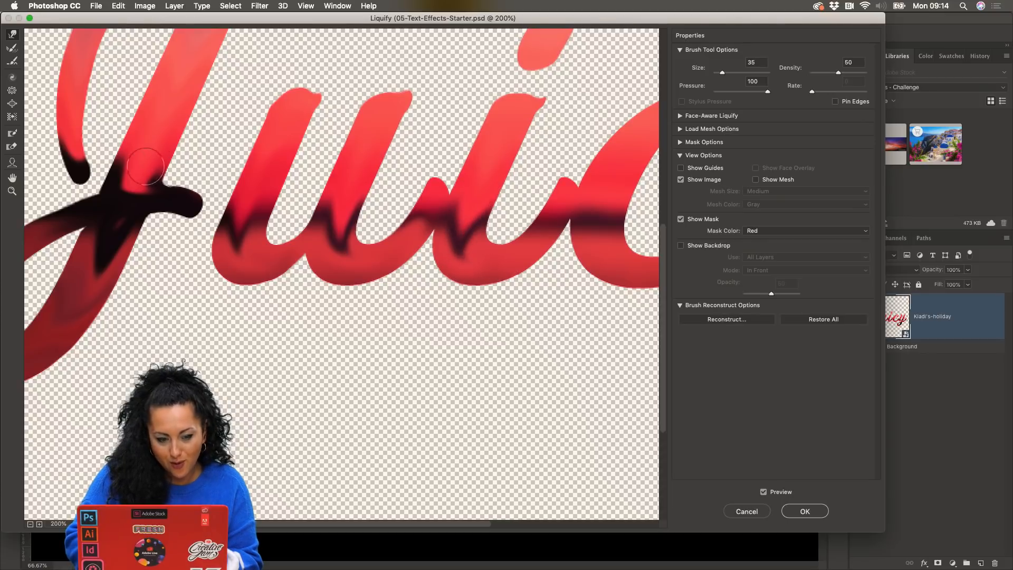
Pull the dark band down through the c with brush size 35, and warp its inner curl with size 20.
{"action": "scroll", "coordinate": [390, 134], "scroll_direction": "right", "scroll_amount": 10}
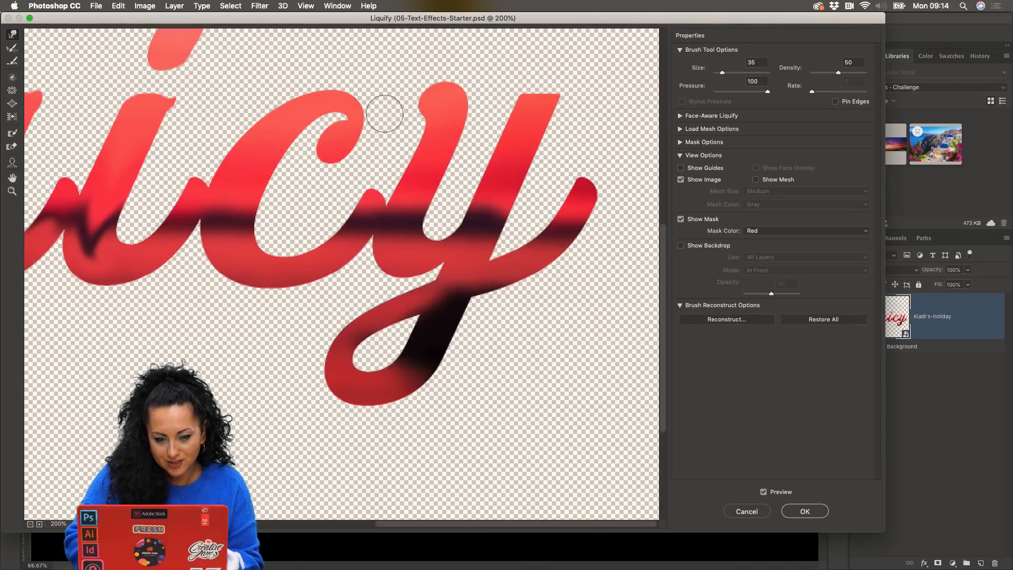
{"action": "left_click_drag", "start_coordinate": [232, 219], "coordinate": [256, 260]}
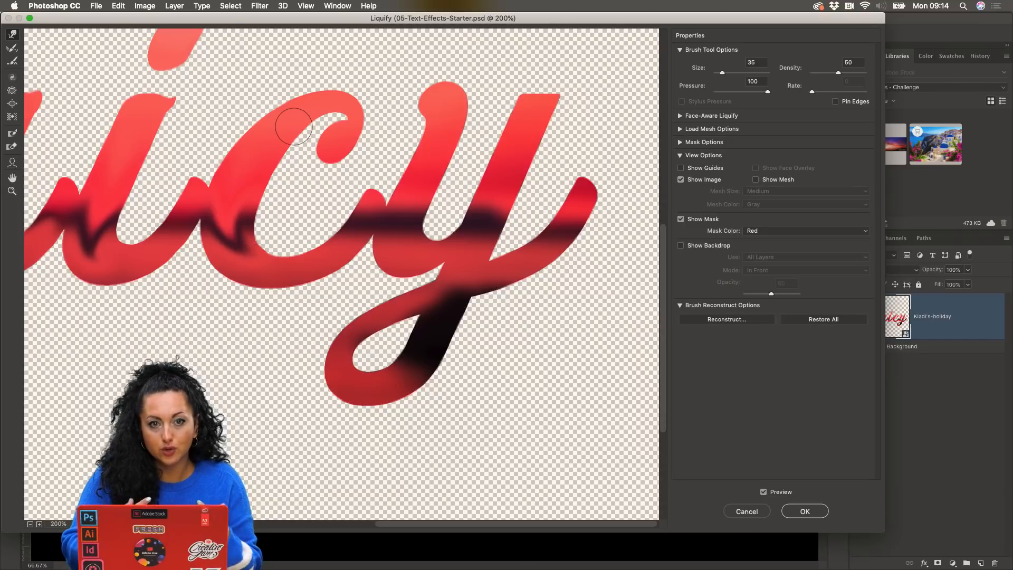
{"action": "key", "text": "bracketleft"}
{"action": "key", "text": "bracketleft"}
{"action": "key", "text": "bracketleft"}
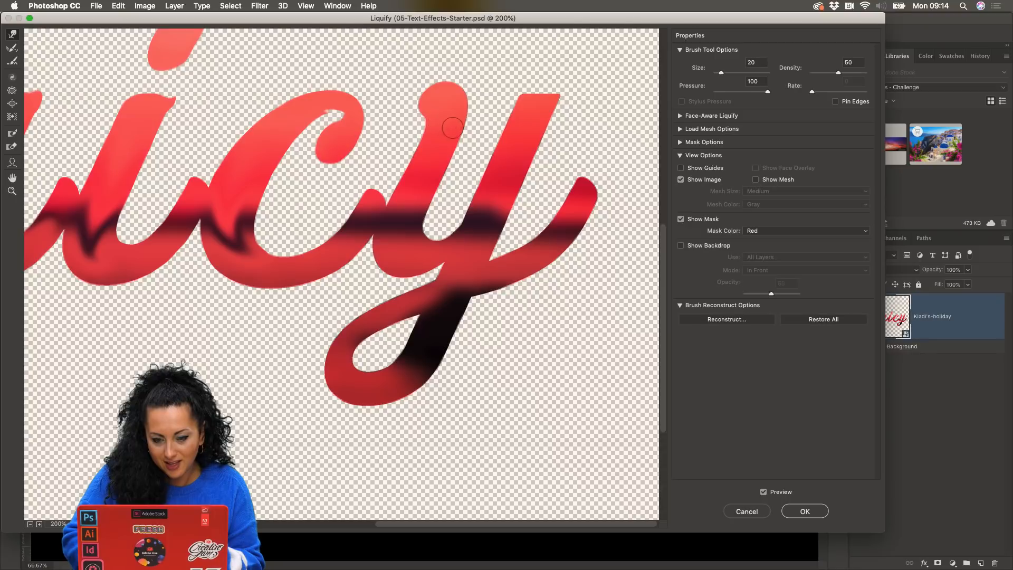
With brush size 30, smear the colours through the y's stems, lower loop and tail, and along the c's end stroke.
{"action": "key", "text": "bracketright"}
{"action": "key", "text": "bracketright"}
{"action": "key", "text": "bracketright"}
{"action": "key", "text": "bracketright"}
{"action": "key", "text": "bracketleft"}
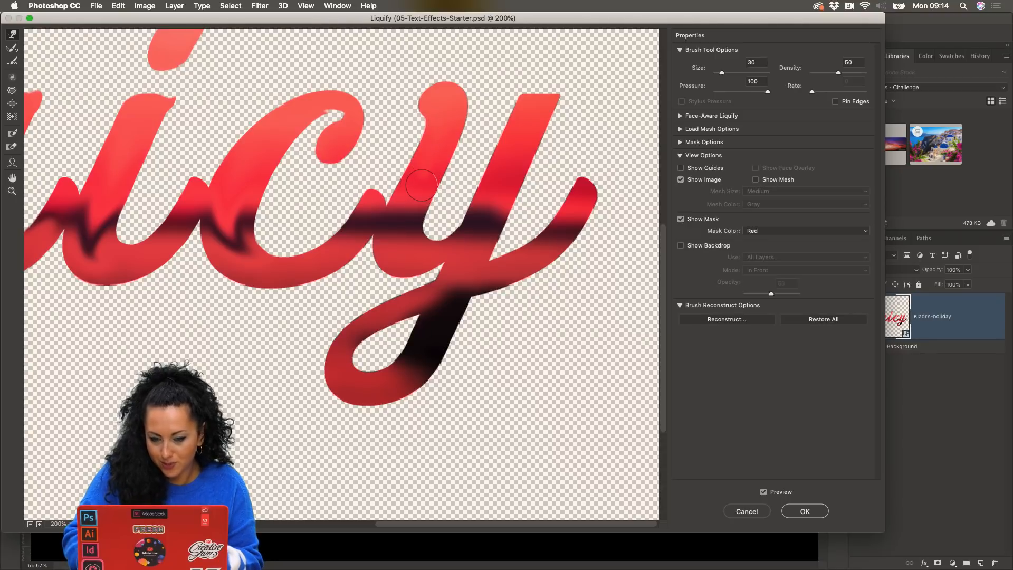
{"action": "mouse_move", "coordinate": [420, 185]}
{"action": "left_mouse_down"}
{"action": "mouse_move", "coordinate": [394, 245]}
{"action": "mouse_move", "coordinate": [447, 296]}
{"action": "mouse_move", "coordinate": [404, 375]}
{"action": "left_mouse_up"}
{"action": "mouse_move", "coordinate": [442, 309]}
{"action": "left_mouse_down"}
{"action": "mouse_move", "coordinate": [400, 381]}
{"action": "mouse_move", "coordinate": [346, 390]}
{"action": "mouse_move", "coordinate": [372, 333]}
{"action": "left_mouse_up"}
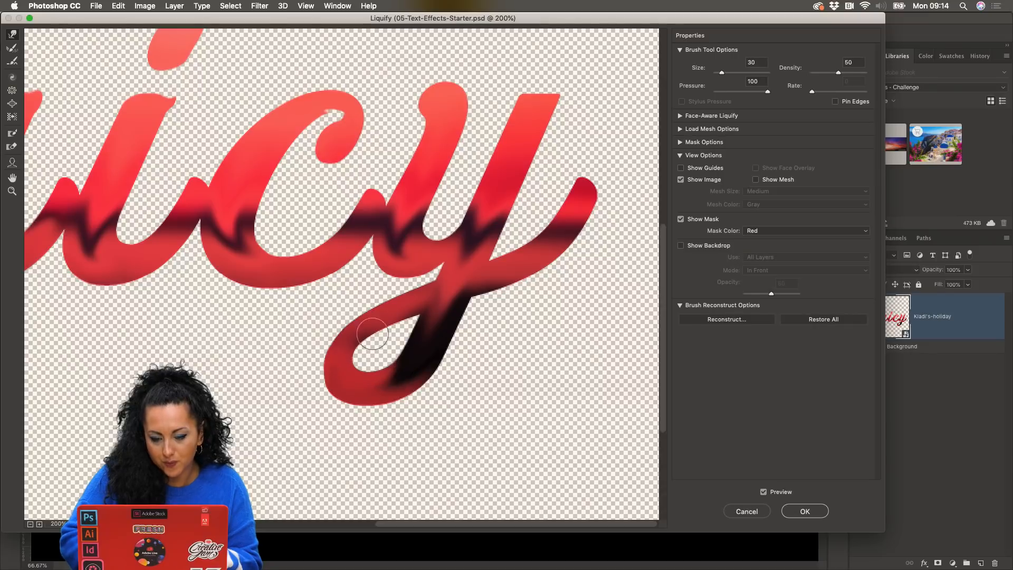
{"action": "mouse_move", "coordinate": [454, 299]}
{"action": "left_mouse_down"}
{"action": "mouse_move", "coordinate": [553, 249]}
{"action": "mouse_move", "coordinate": [586, 191]}
{"action": "left_mouse_up"}
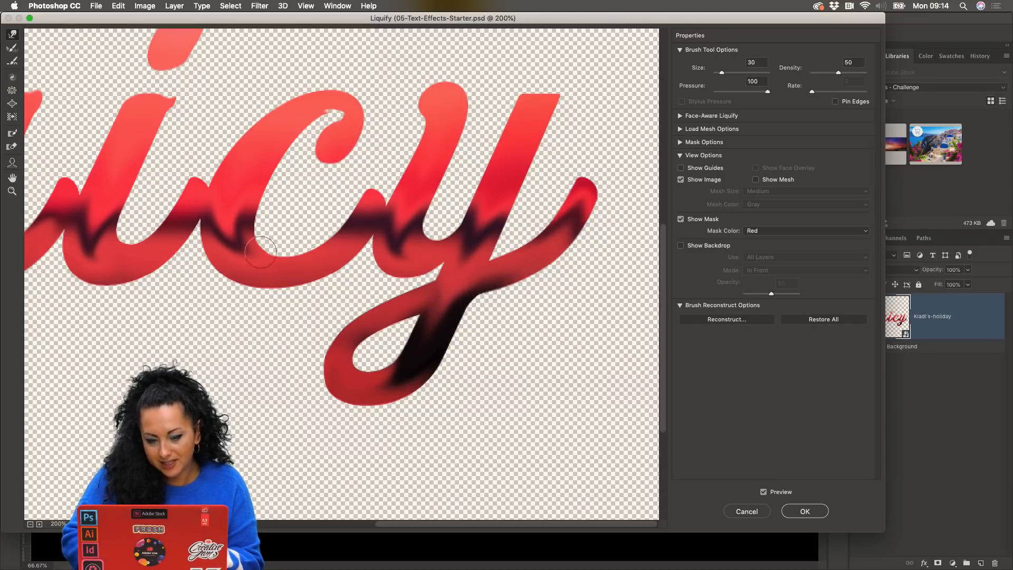
{"action": "left_click_drag", "start_coordinate": [360, 226], "coordinate": [372, 198]}
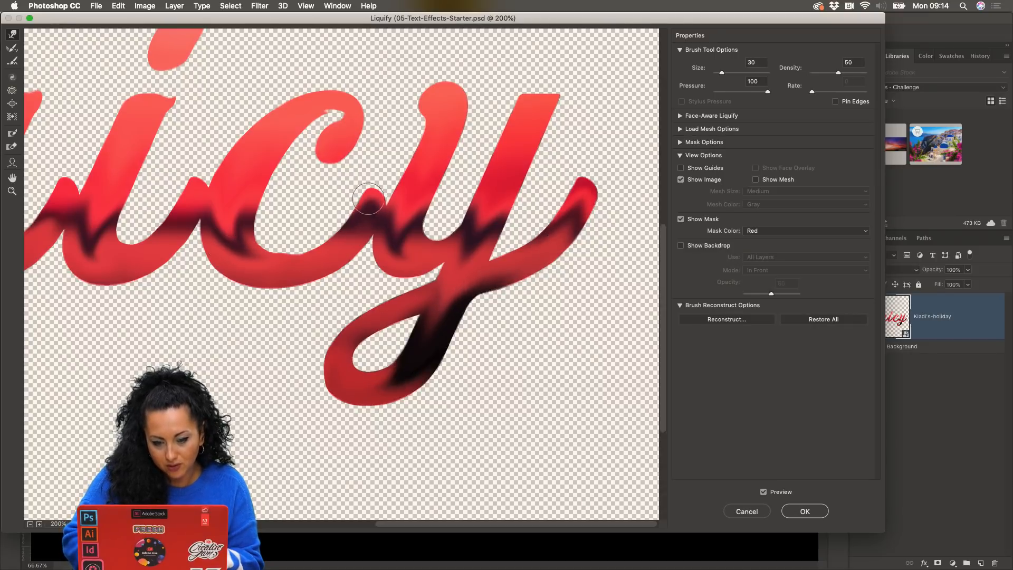
Smear the colours in the J's crossing and lower loop, and apply the Liquify filter.
{"action": "scroll", "coordinate": [373, 199], "scroll_direction": "left", "scroll_amount": 10}
{"action": "mouse_move", "coordinate": [238, 217]}
{"action": "left_mouse_down"}
{"action": "mouse_move", "coordinate": [216, 296]}
{"action": "mouse_move", "coordinate": [196, 319]}
{"action": "mouse_move", "coordinate": [201, 230]}
{"action": "mouse_move", "coordinate": [145, 266]}
{"action": "mouse_move", "coordinate": [203, 280]}
{"action": "left_mouse_up"}
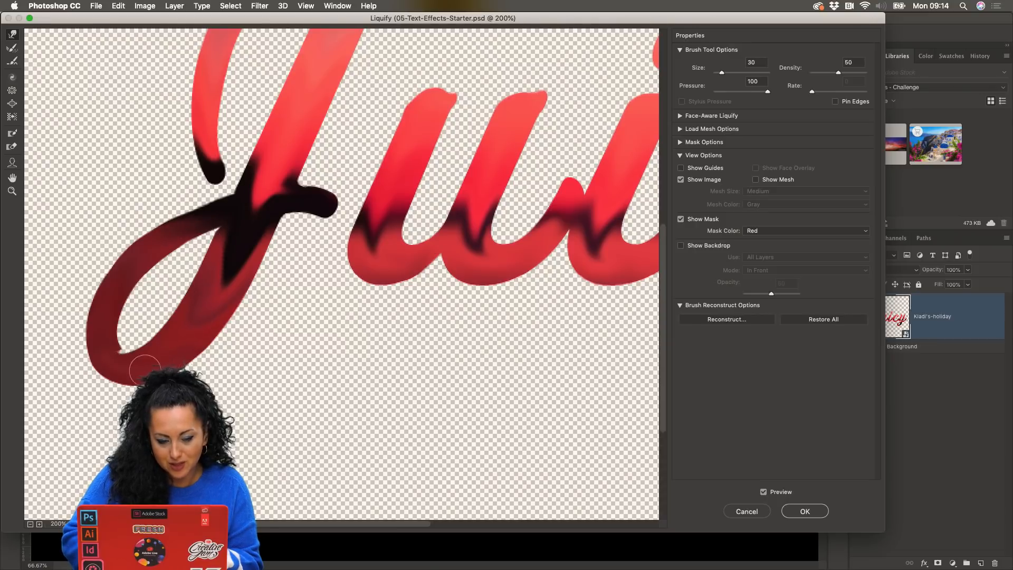
{"action": "scroll", "coordinate": [110, 353], "scroll_direction": "up", "scroll_amount": 7}
{"action": "scroll", "coordinate": [110, 353], "scroll_direction": "right", "scroll_amount": 4}
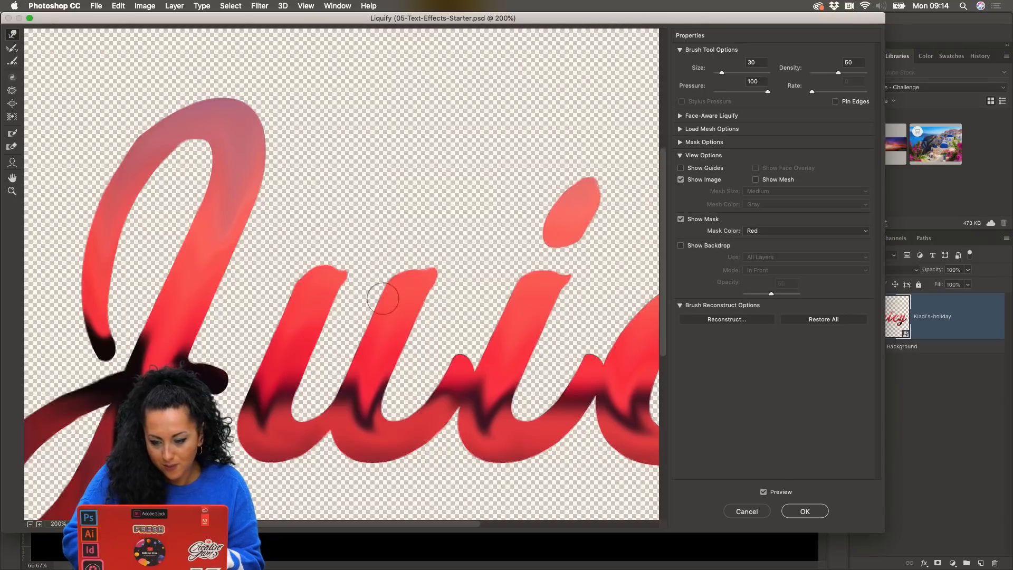
{"action": "left_click", "coordinate": [30, 525]}
{"action": "left_click", "coordinate": [30, 525]}
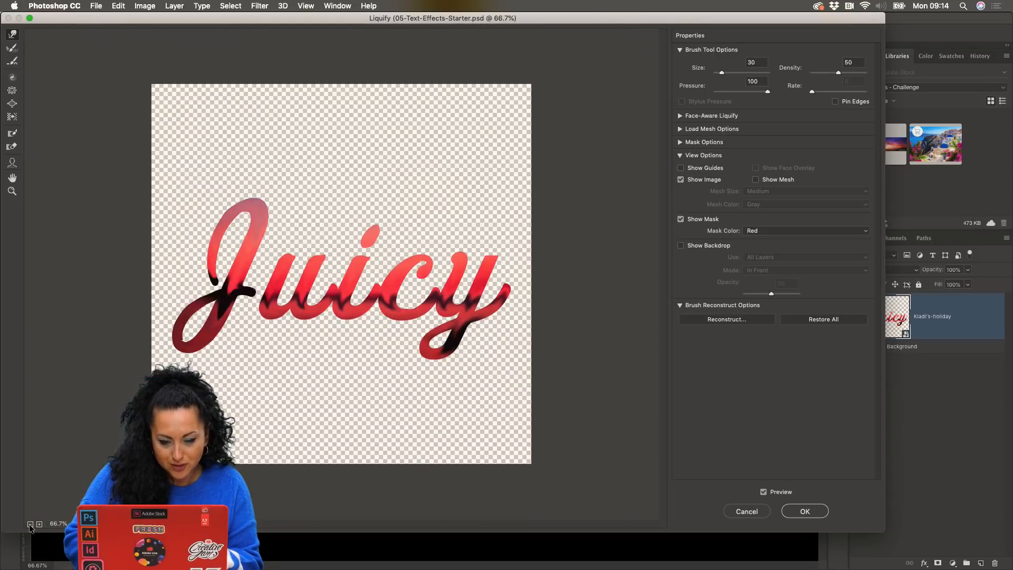
{"action": "left_click", "coordinate": [818, 514]}
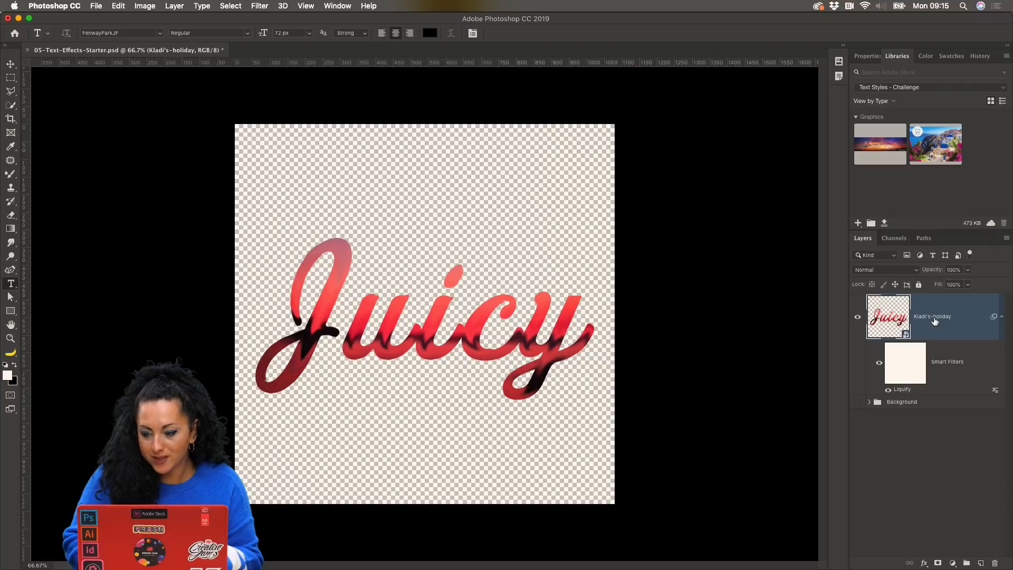
Start a second Liquify filter on the Juicy smart object and, with brush size 40, pull drips from the J's strokes and the u's base.
{"action": "left_click", "coordinate": [260, 6]}
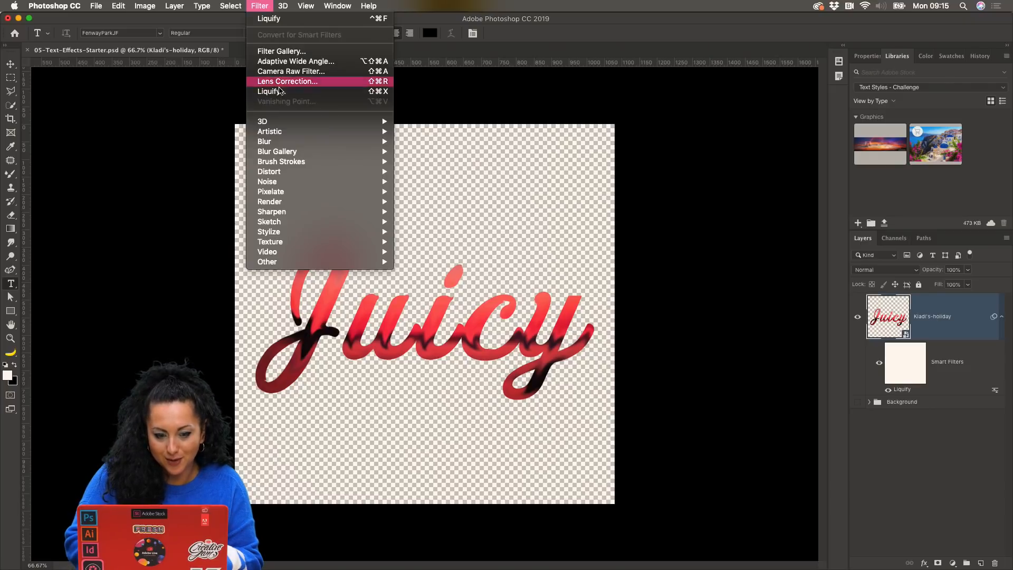
{"action": "mouse_move", "coordinate": [287, 149]}
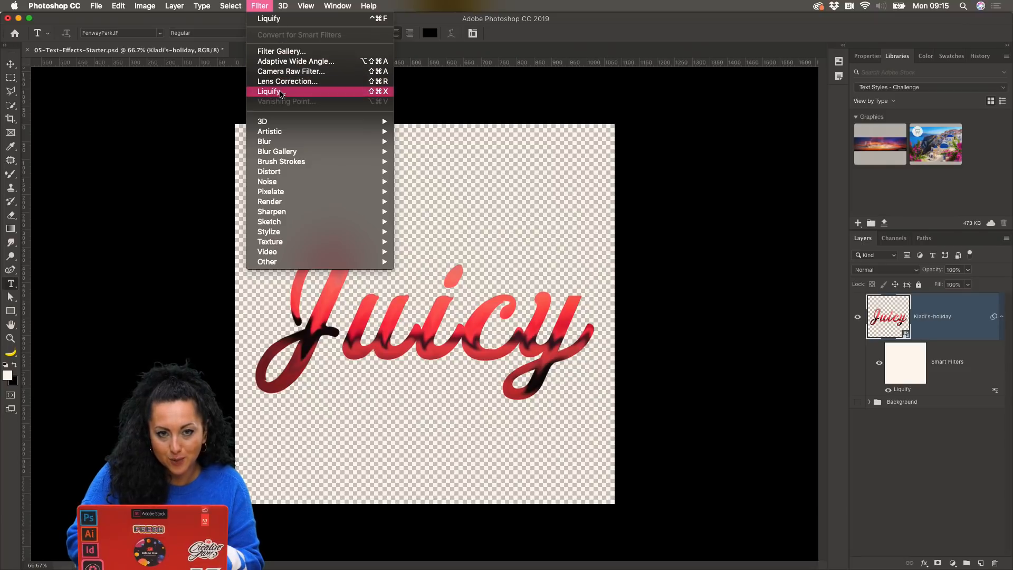
{"action": "left_click", "coordinate": [280, 92]}
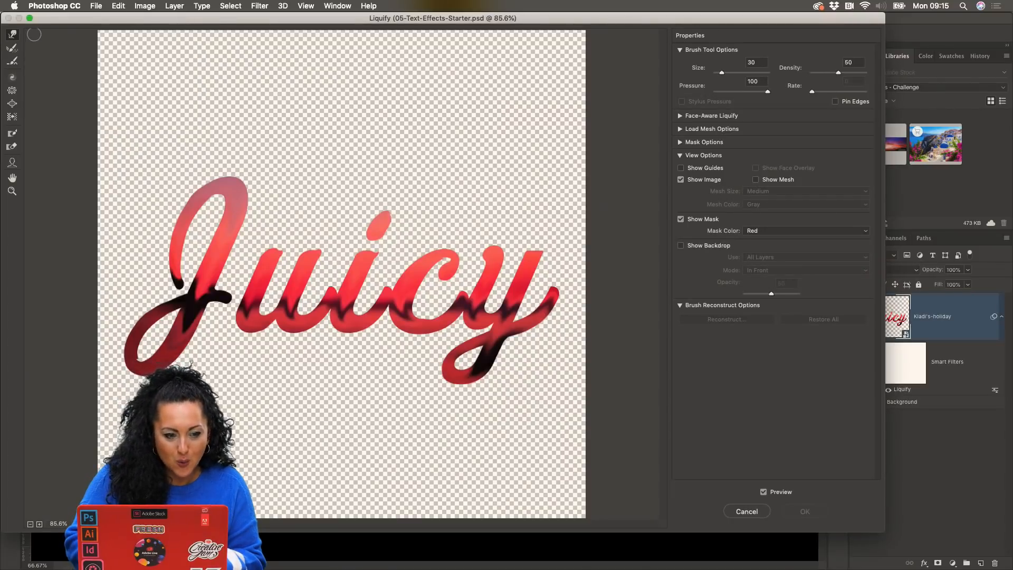
{"action": "left_click", "coordinate": [39, 523]}
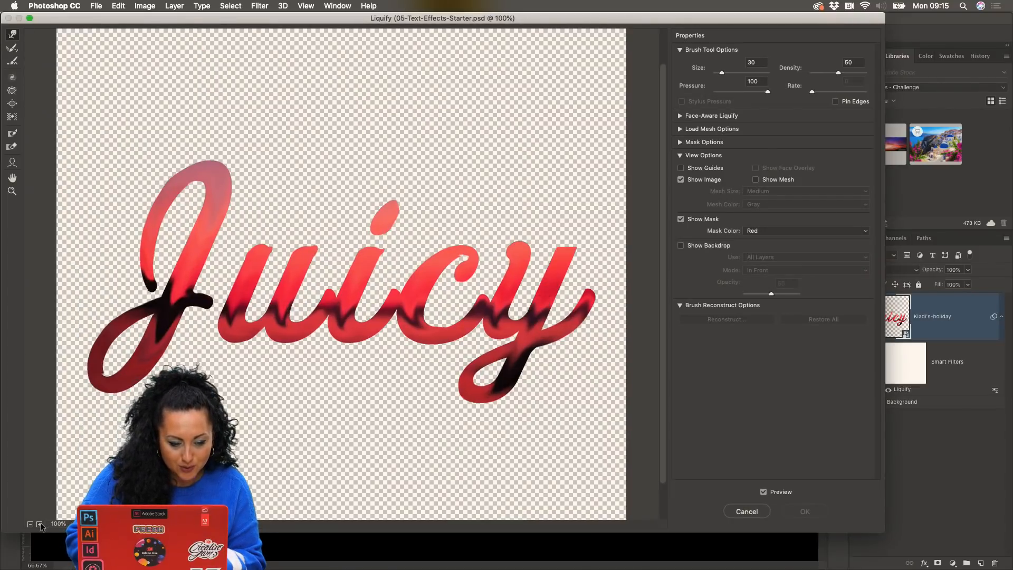
{"action": "left_click", "coordinate": [39, 523]}
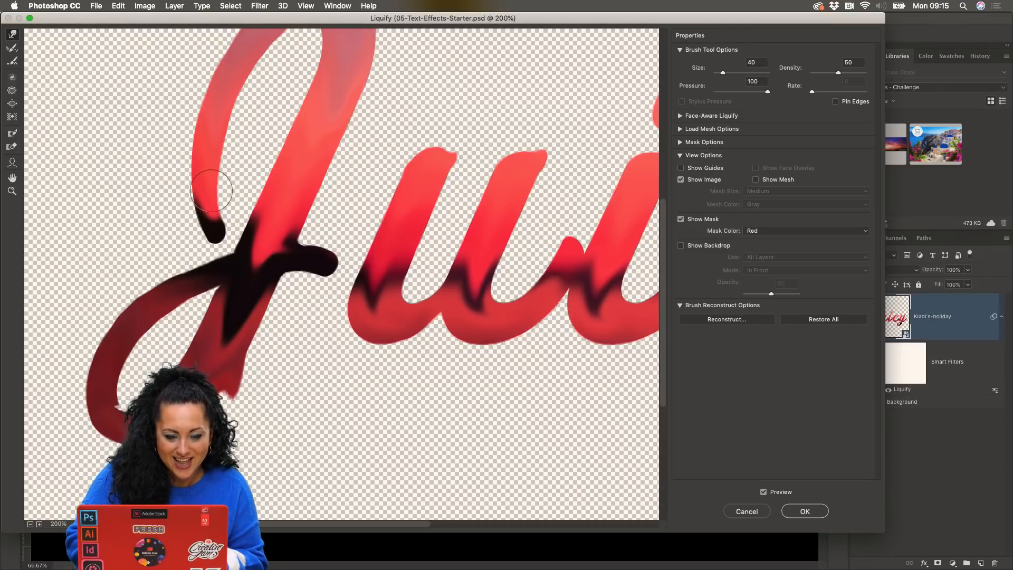
{"action": "left_click_drag", "start_coordinate": [316, 238], "coordinate": [318, 298]}
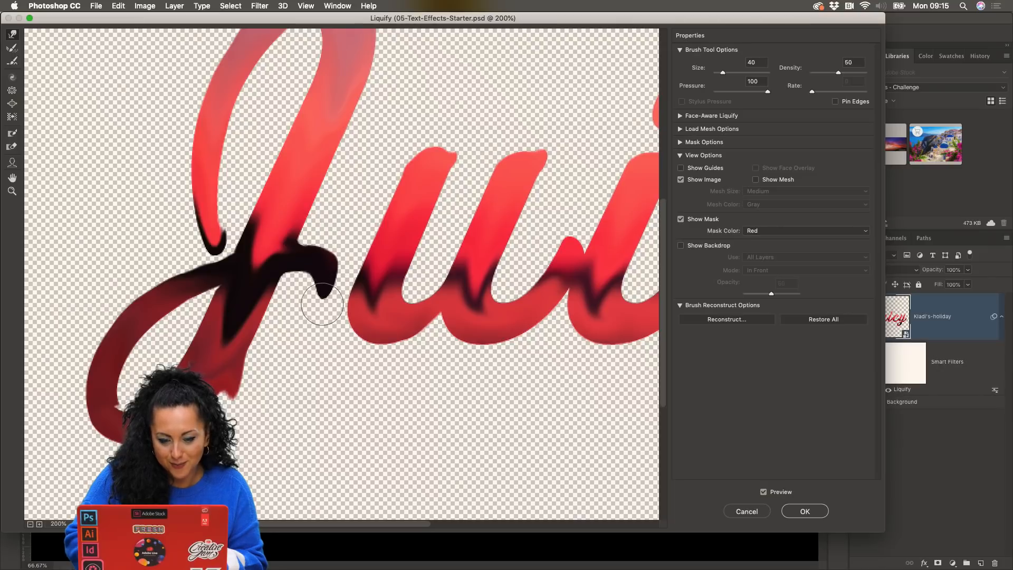
{"action": "mouse_move", "coordinate": [78, 381]}
{"action": "left_mouse_down"}
{"action": "mouse_move", "coordinate": [75, 461]}
{"action": "mouse_move", "coordinate": [80, 396]}
{"action": "mouse_move", "coordinate": [73, 419]}
{"action": "left_mouse_up"}
{"action": "mouse_move", "coordinate": [356, 322]}
{"action": "left_mouse_down"}
{"action": "mouse_move", "coordinate": [356, 360]}
{"action": "mouse_move", "coordinate": [374, 329]}
{"action": "mouse_move", "coordinate": [358, 362]}
{"action": "left_mouse_up"}
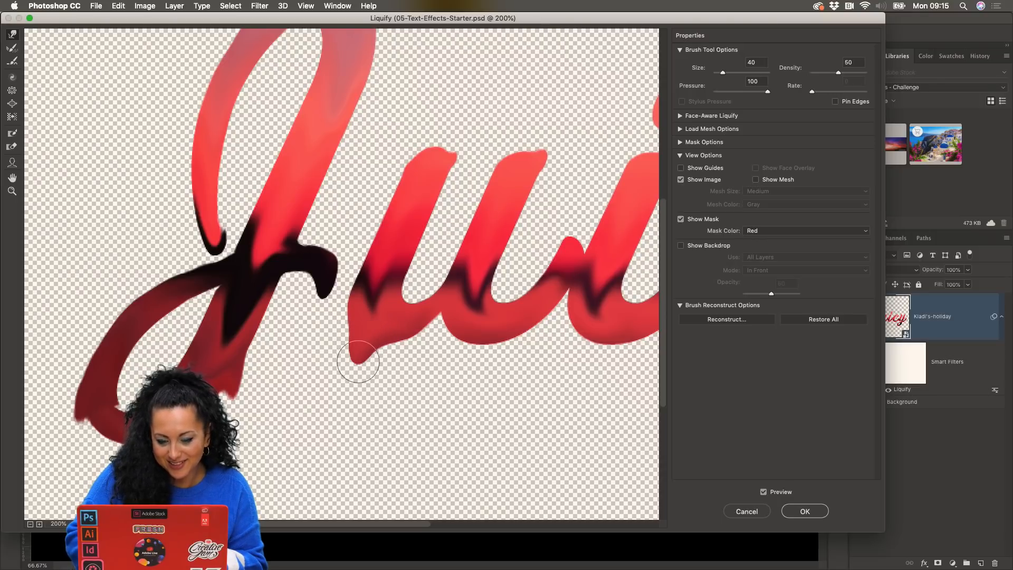
{"action": "left_click_drag", "start_coordinate": [528, 337], "coordinate": [520, 350]}
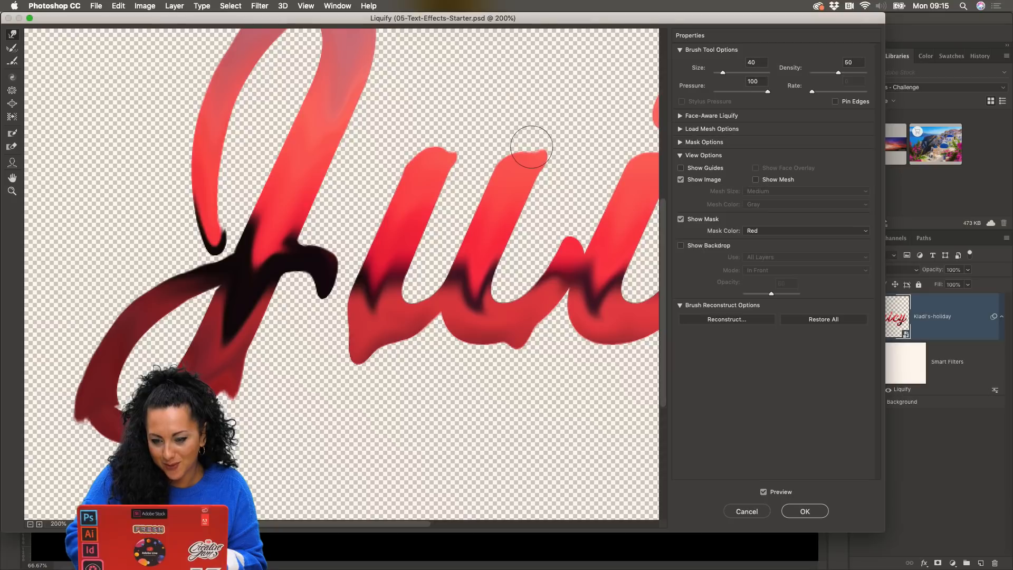
Pull short drips down from the top ends of the u and i, and reshape the drip under the u.
{"action": "mouse_move", "coordinate": [527, 147]}
{"action": "left_mouse_down"}
{"action": "mouse_move", "coordinate": [542, 178]}
{"action": "mouse_move", "coordinate": [538, 162]}
{"action": "mouse_move", "coordinate": [534, 169]}
{"action": "left_mouse_up"}
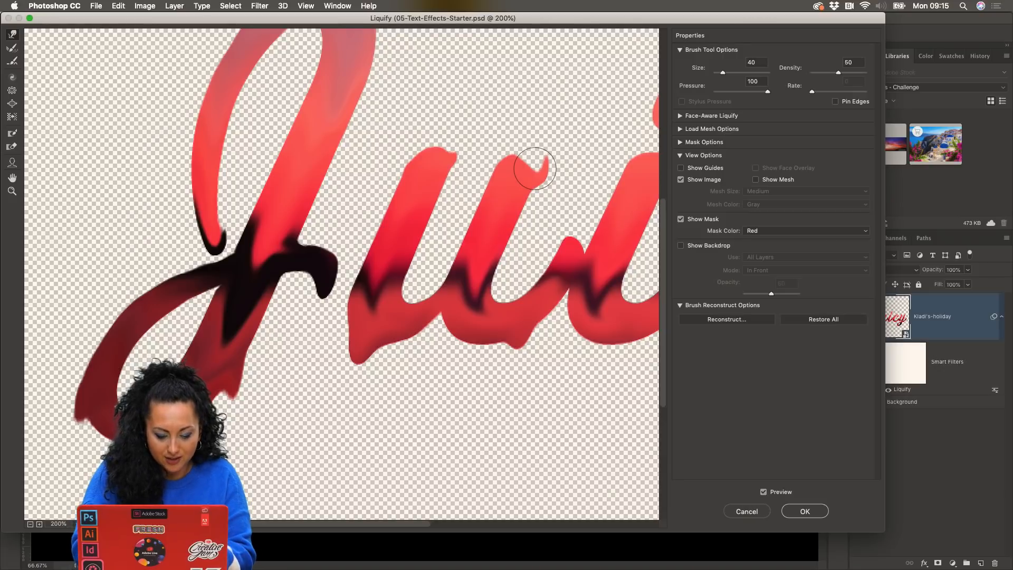
{"action": "key", "text": "super+z"}
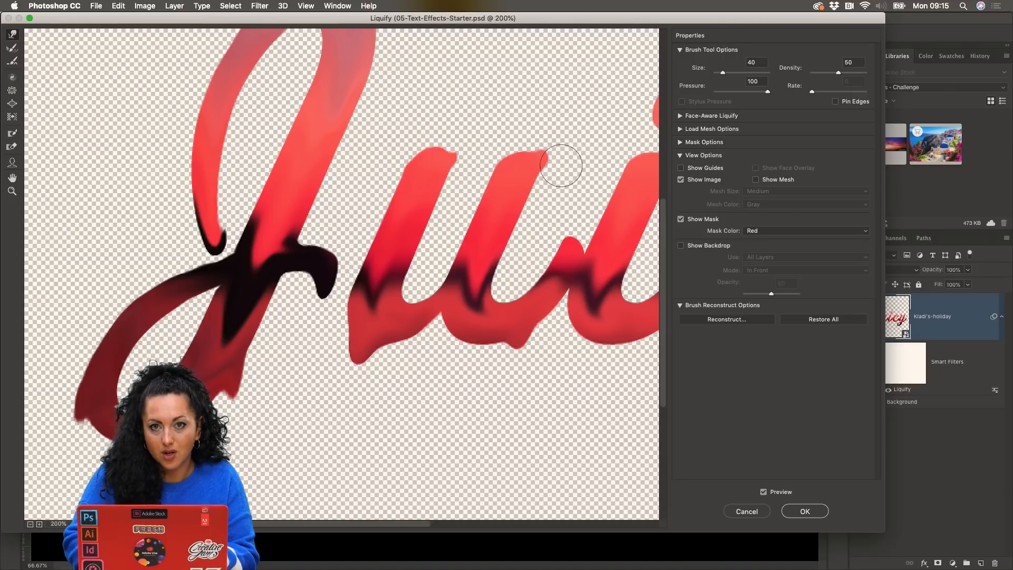
{"action": "left_click_drag", "start_coordinate": [554, 159], "coordinate": [553, 180]}
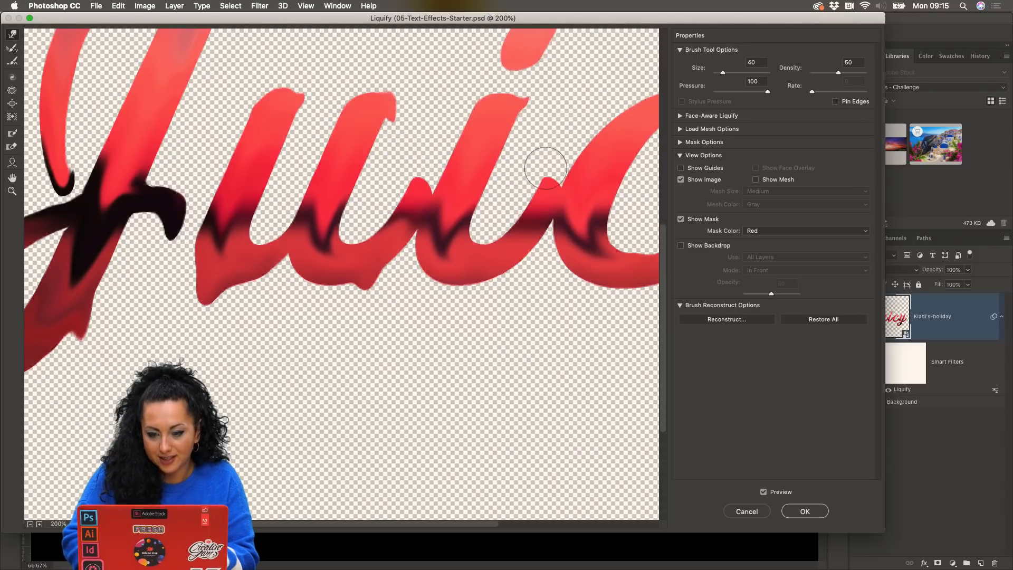
{"action": "mouse_move", "coordinate": [526, 106]}
{"action": "left_mouse_down"}
{"action": "mouse_move", "coordinate": [540, 109]}
{"action": "mouse_move", "coordinate": [531, 138]}
{"action": "left_mouse_up"}
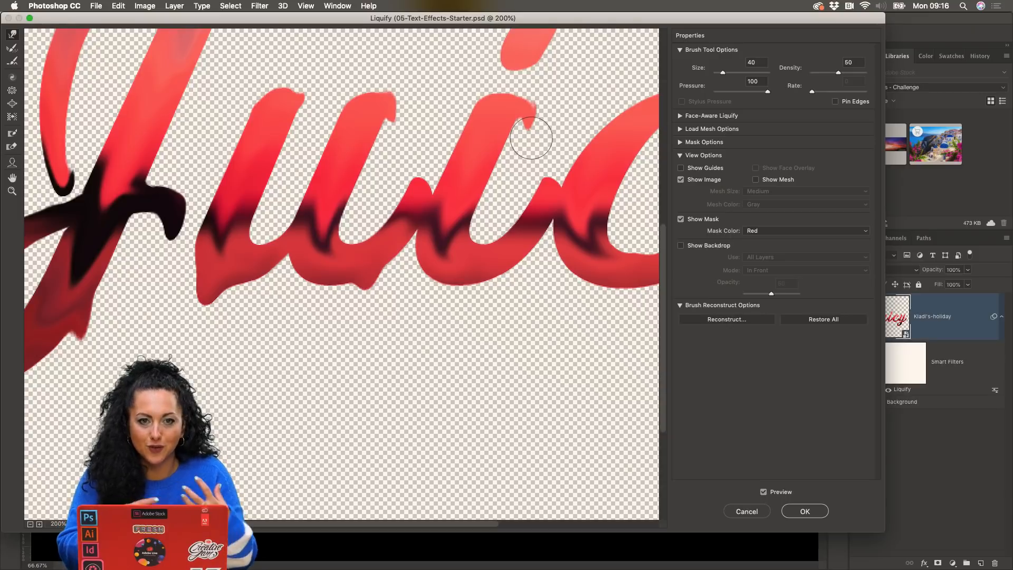
{"action": "left_click_drag", "start_coordinate": [361, 267], "coordinate": [359, 294]}
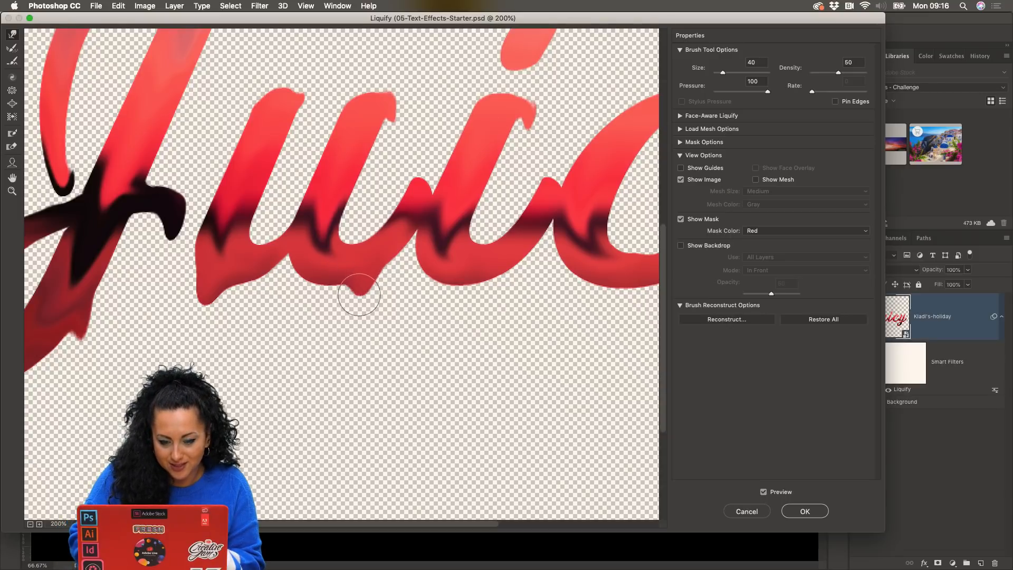
Pull drips down from the c's curl and the y's tail, lower loop and stem tops, and apply the Liquify filter.
{"action": "scroll", "coordinate": [385, 276], "scroll_direction": "right", "scroll_amount": 10}
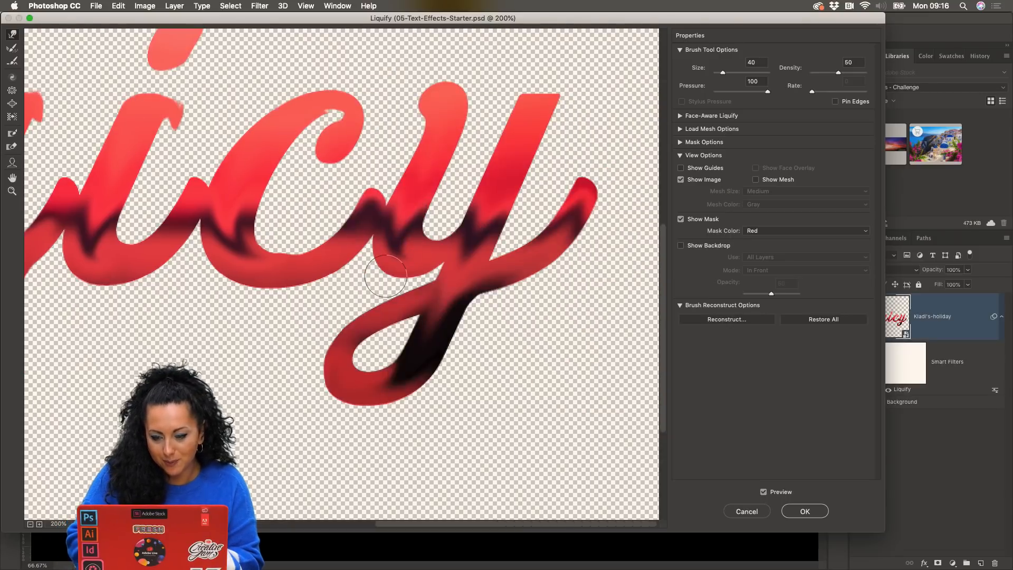
{"action": "left_click_drag", "start_coordinate": [354, 141], "coordinate": [344, 181]}
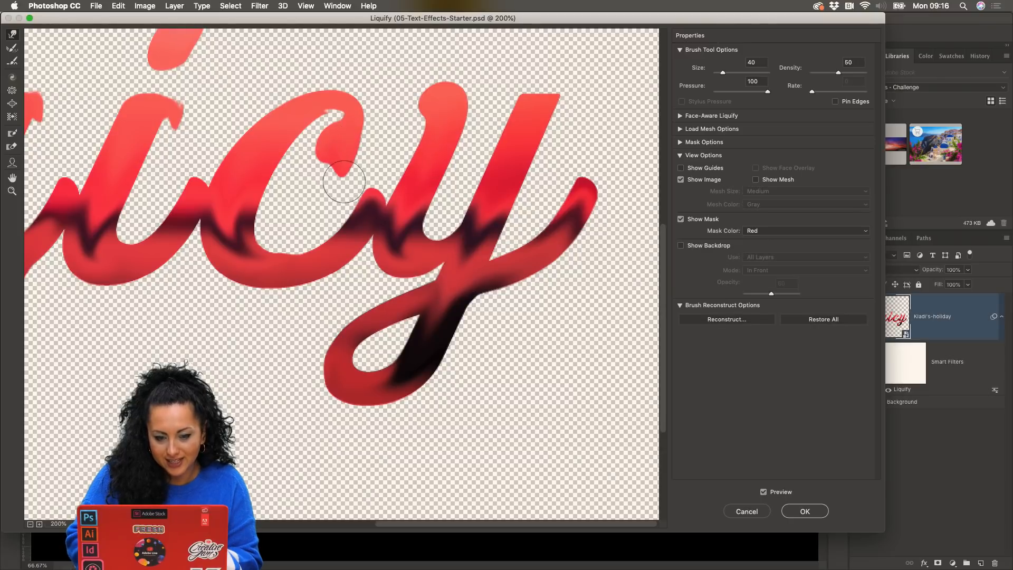
{"action": "left_click_drag", "start_coordinate": [581, 191], "coordinate": [588, 253]}
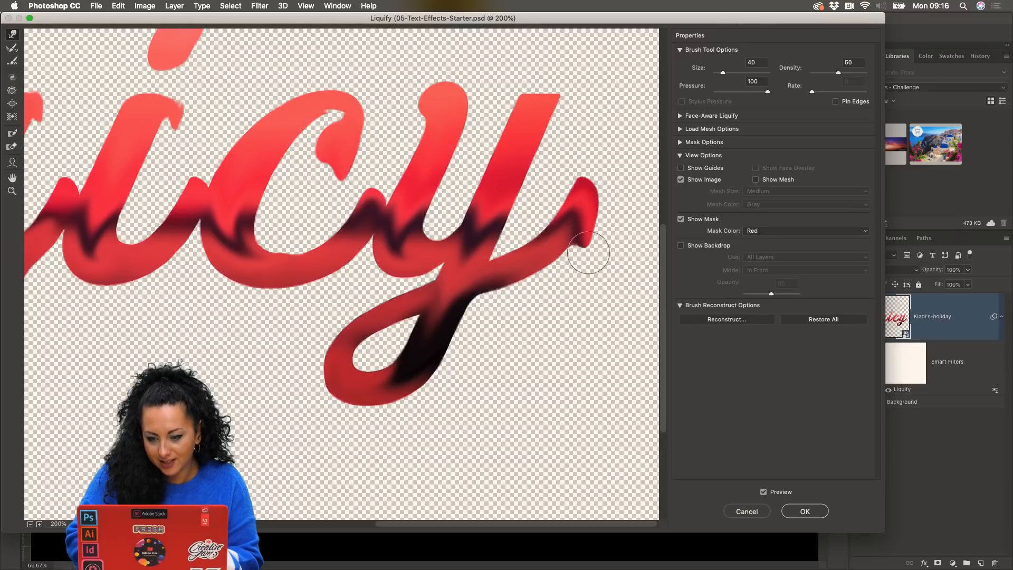
{"action": "left_click_drag", "start_coordinate": [328, 381], "coordinate": [331, 415]}
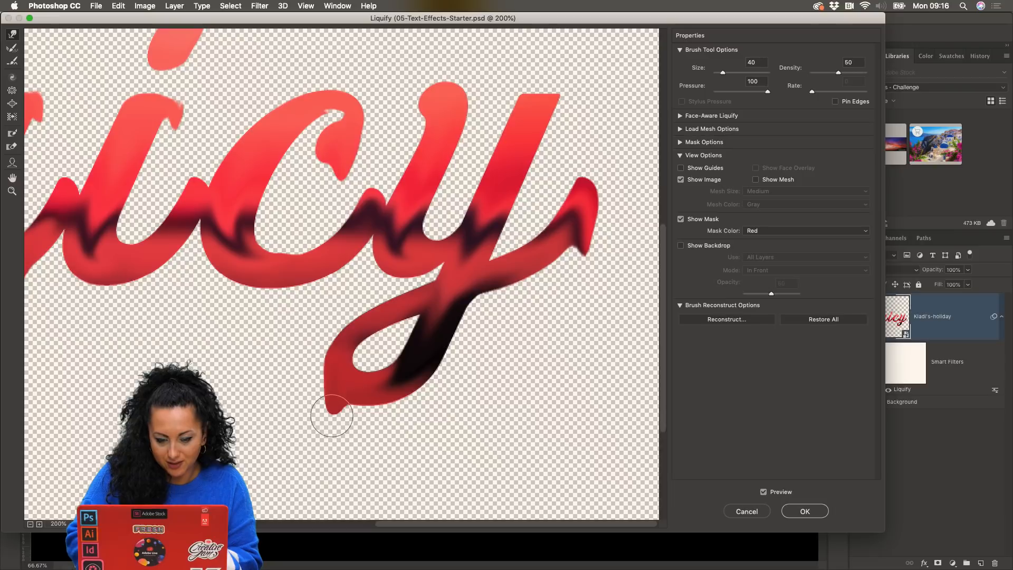
{"action": "mouse_move", "coordinate": [543, 86]}
{"action": "left_mouse_down"}
{"action": "mouse_move", "coordinate": [559, 124]}
{"action": "mouse_move", "coordinate": [567, 109]}
{"action": "mouse_move", "coordinate": [573, 129]}
{"action": "mouse_move", "coordinate": [553, 161]}
{"action": "mouse_move", "coordinate": [565, 127]}
{"action": "mouse_move", "coordinate": [563, 155]}
{"action": "left_mouse_up"}
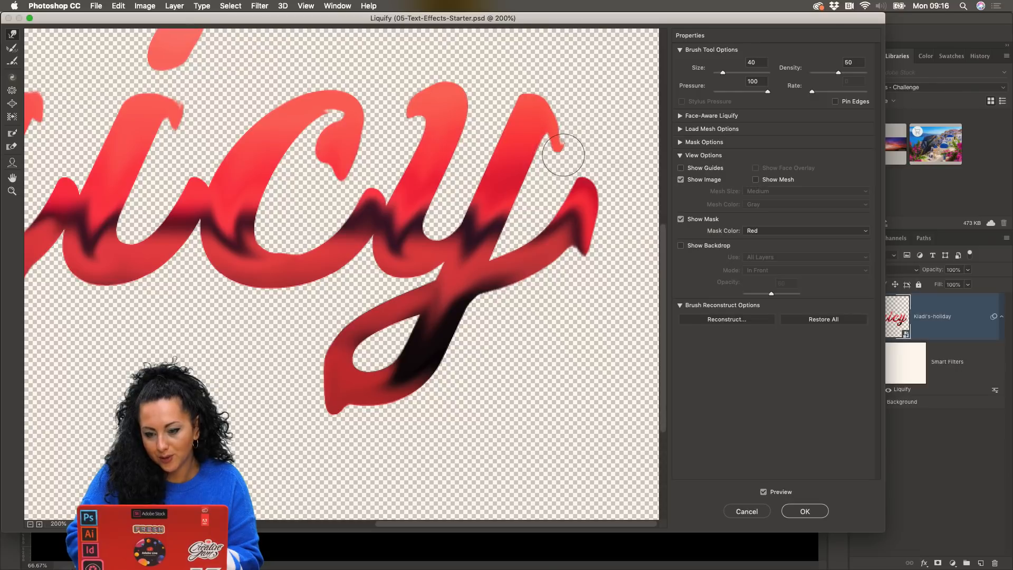
{"action": "left_click", "coordinate": [818, 513]}
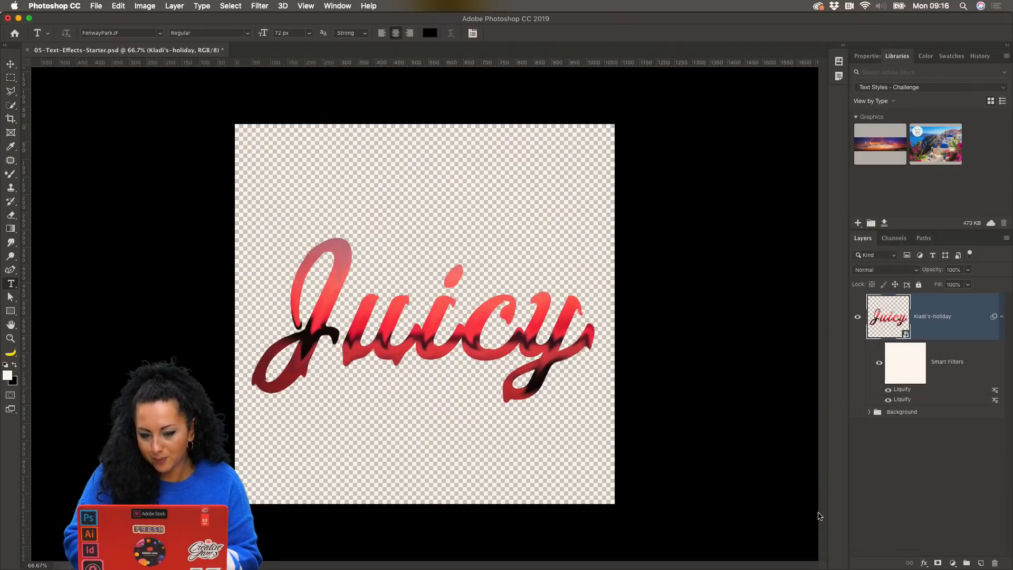
Toggle the visibility of each of the two Liquify smart filters to compare the lettering with and without them.
{"action": "left_click", "coordinate": [888, 400]}
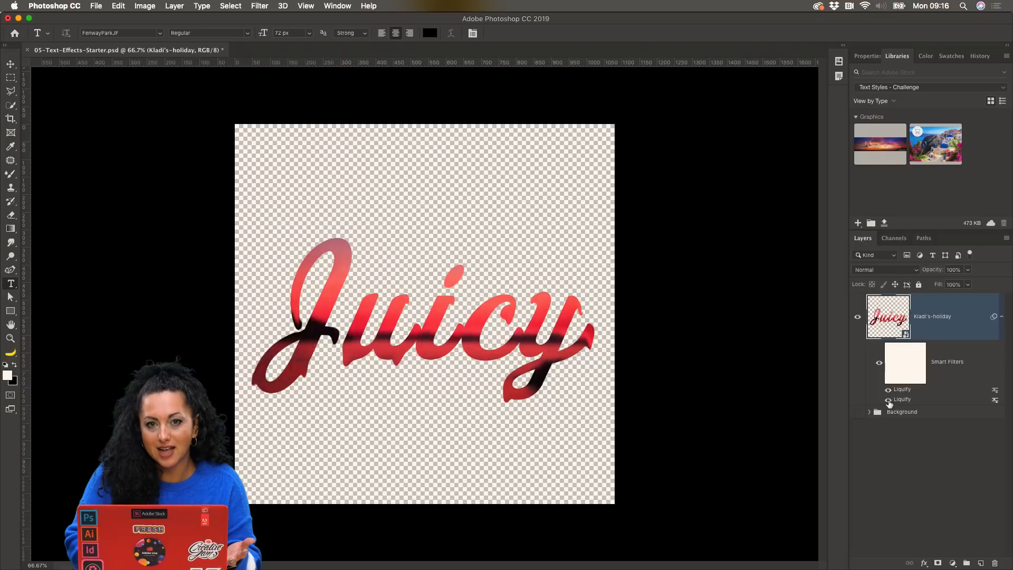
{"action": "left_click", "coordinate": [887, 396]}
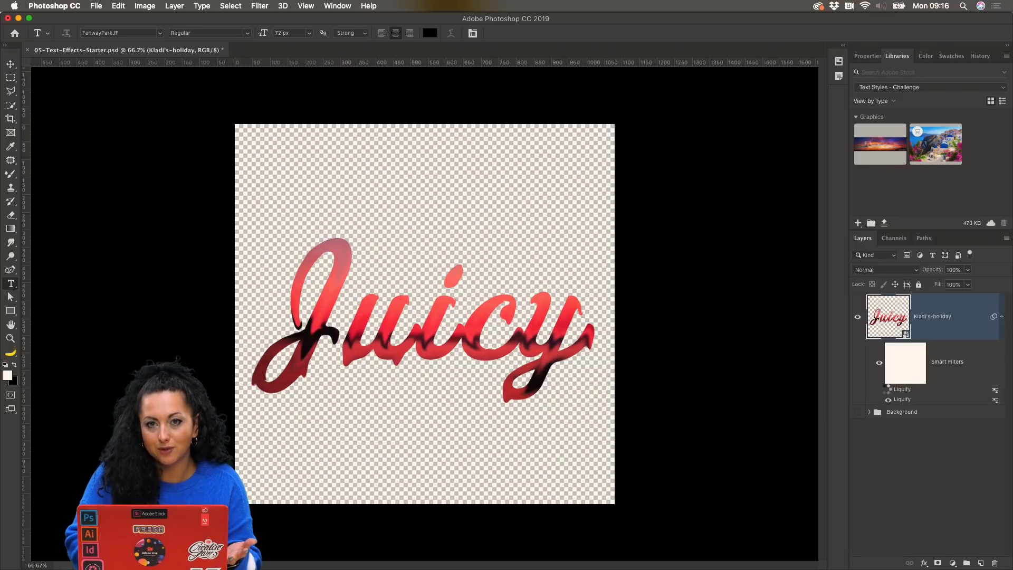
{"action": "left_click", "coordinate": [887, 391]}
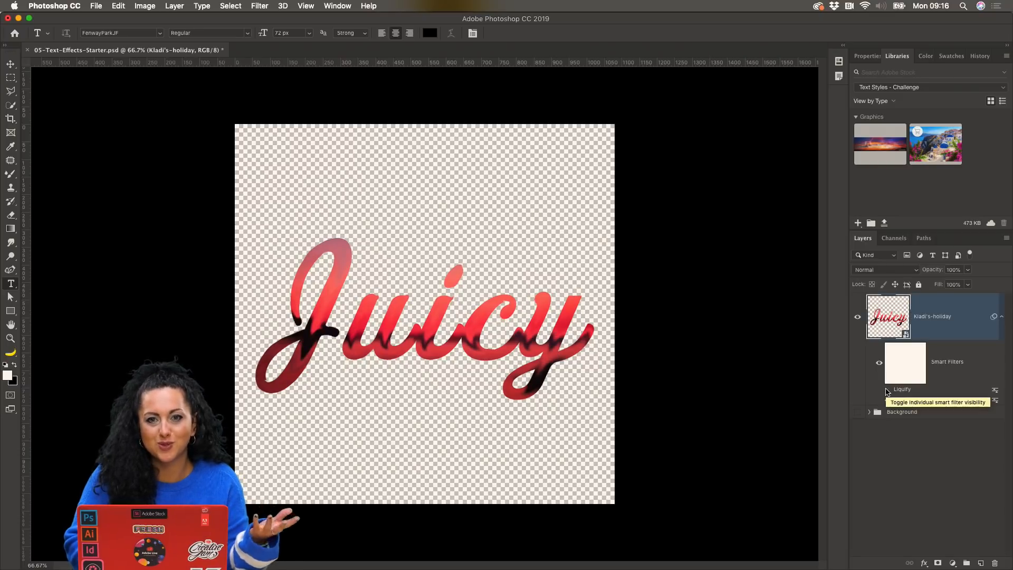
{"action": "left_click", "coordinate": [887, 391]}
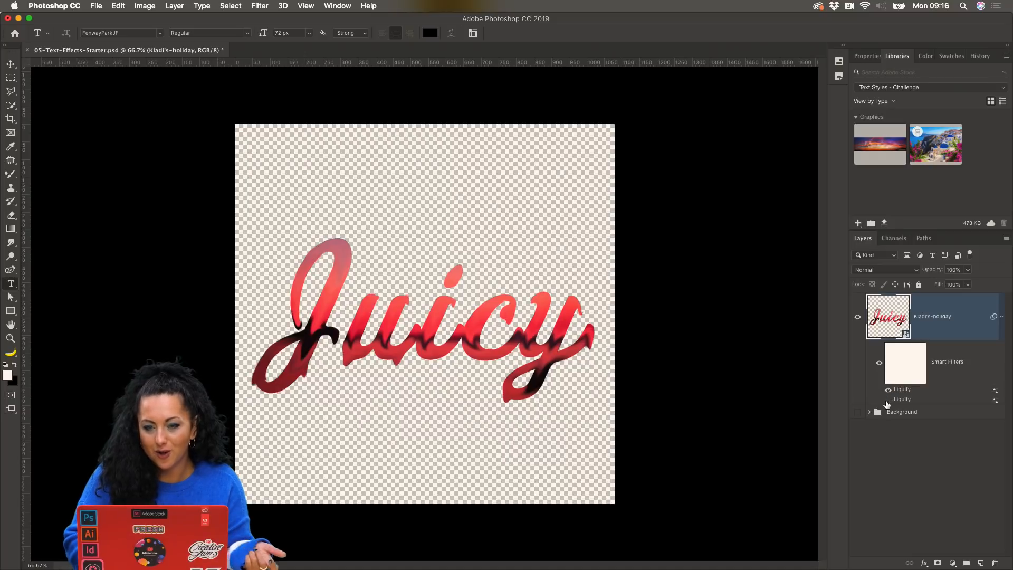
{"action": "left_click", "coordinate": [888, 399]}
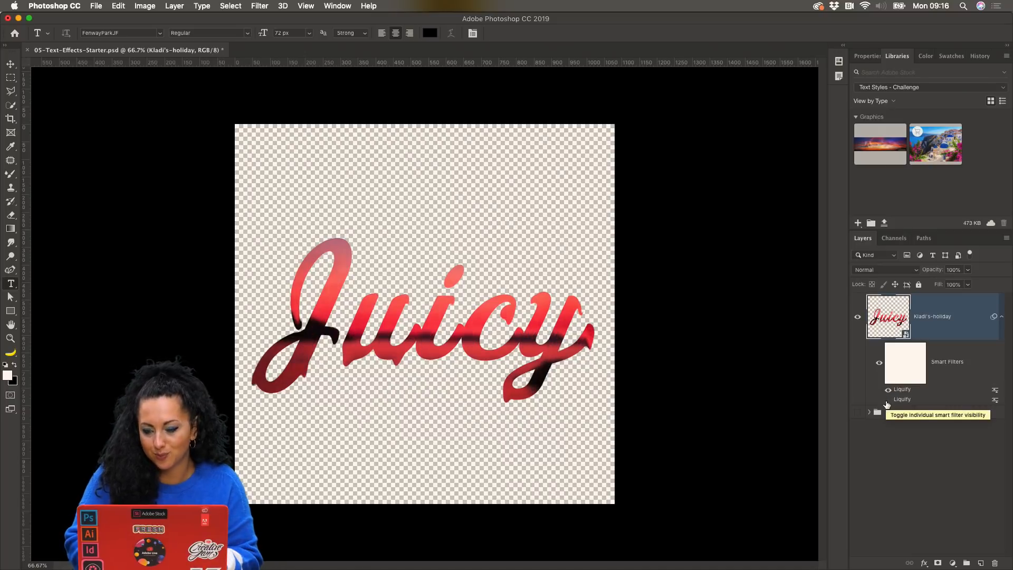
{"action": "left_click", "coordinate": [887, 399]}
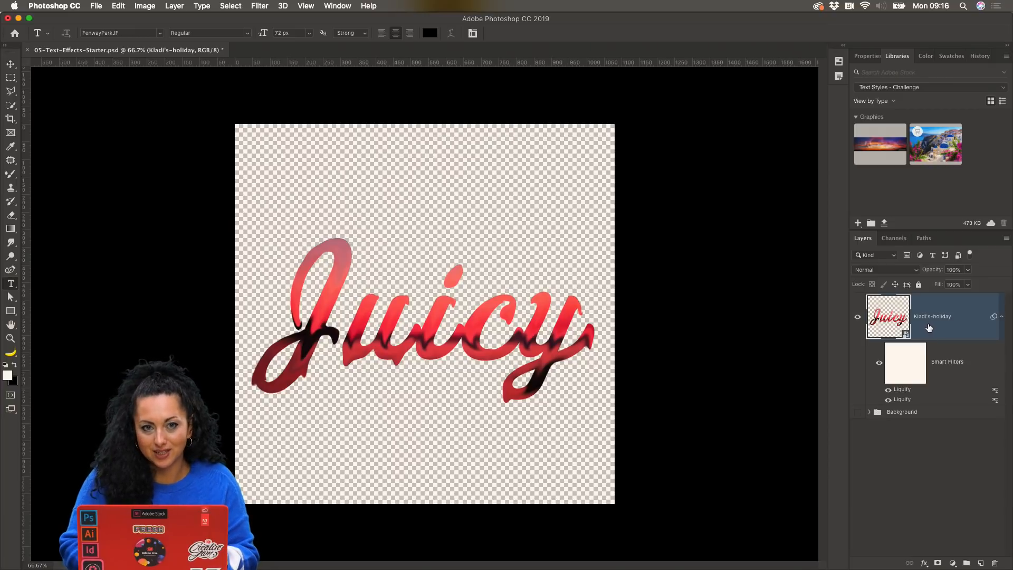
Open the Juicy smart object's contents and place the colourful sunset panorama from the library, enlarged beyond the canvas width and stretched vertically over the text.
{"action": "double_click", "coordinate": [898, 321]}
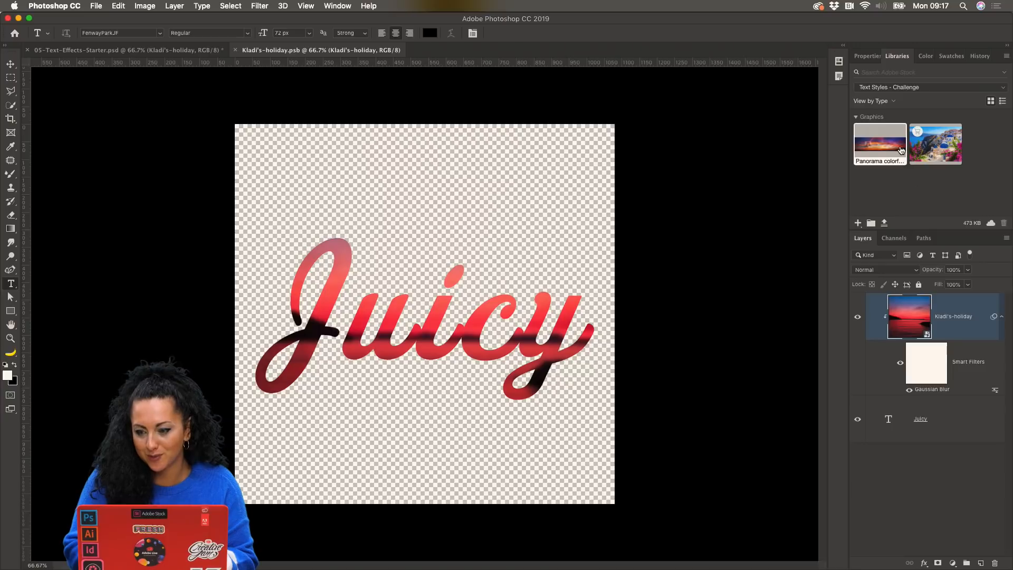
{"action": "mouse_move", "coordinate": [887, 149]}
{"action": "left_click_drag", "start_coordinate": [886, 149], "coordinate": [481, 249]}
{"action": "left_click_drag", "start_coordinate": [615, 207], "coordinate": [742, 165]}
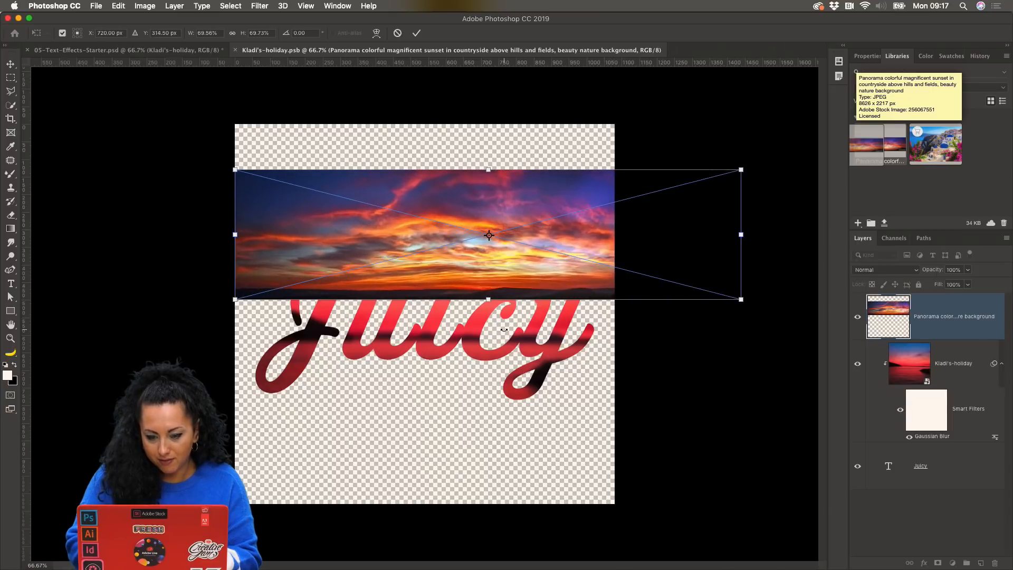
{"action": "left_click_drag", "start_coordinate": [488, 296], "coordinate": [472, 373]}
{"action": "key", "text": "Return"}
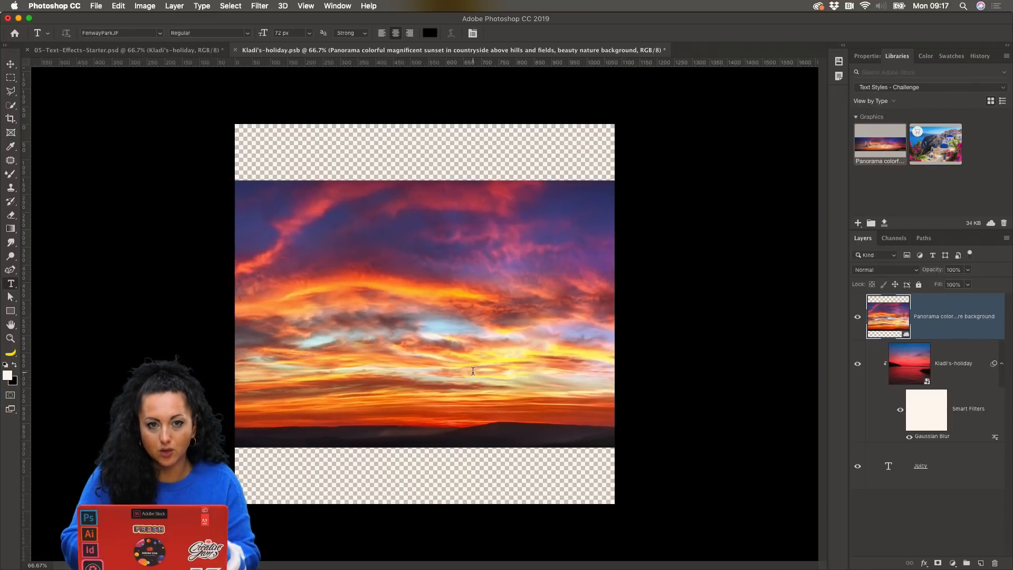
Rename the panorama layer "Opt 2" and clip it to the Juicy text.
{"action": "double_click", "coordinate": [937, 319]}
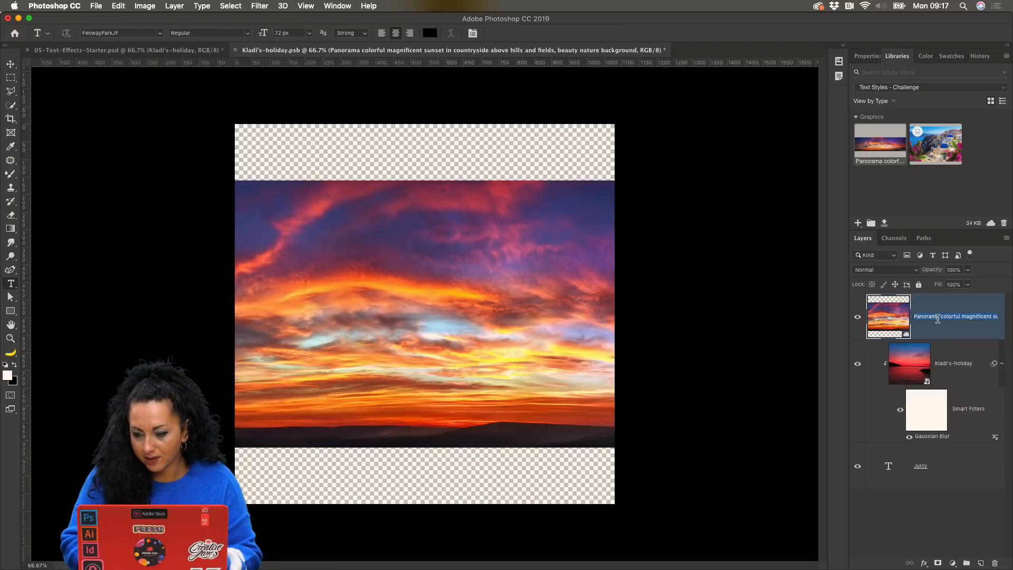
{"action": "type", "text": "Opt 2"}
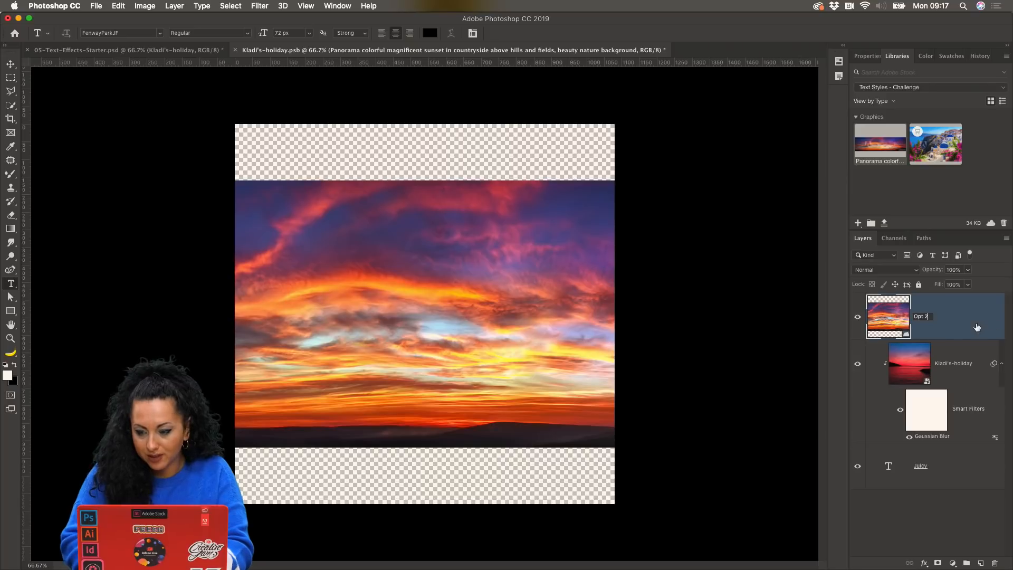
{"action": "key", "text": "Return"}
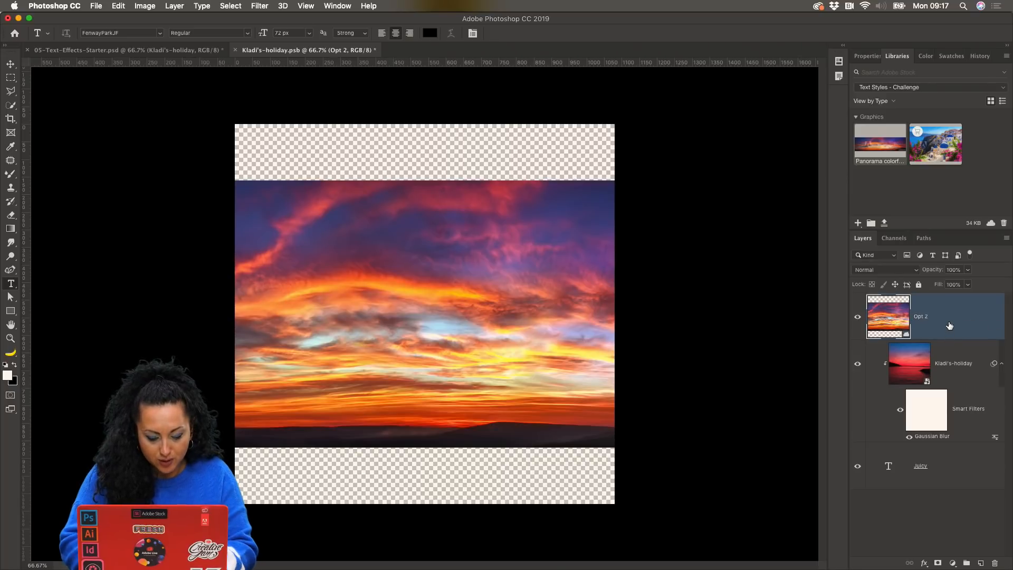
{"action": "key", "text": "super+alt+g"}
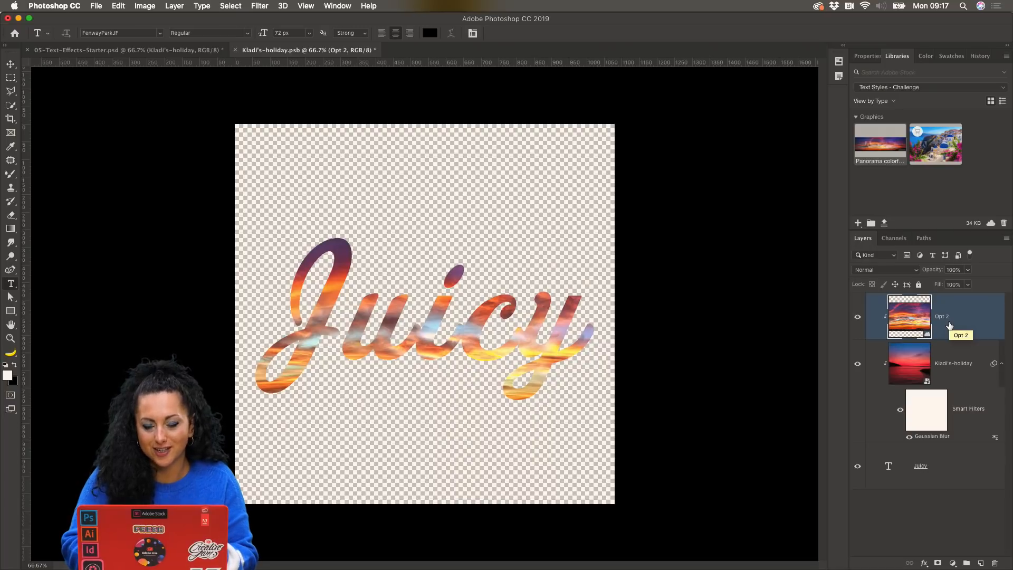
Hide both clipped sunset image layers and place the Santorini island photo from the library across the canvas, covering the text.
{"action": "left_click", "coordinate": [858, 316]}
{"action": "left_click", "coordinate": [857, 364]}
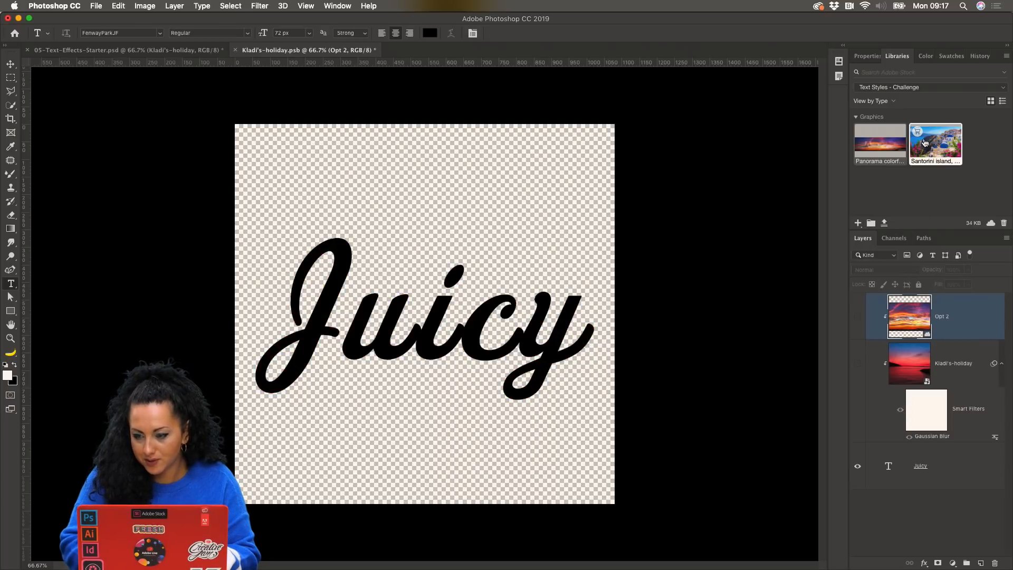
{"action": "left_click_drag", "start_coordinate": [924, 143], "coordinate": [749, 169]}
{"action": "left_click_drag", "start_coordinate": [454, 249], "coordinate": [452, 281]}
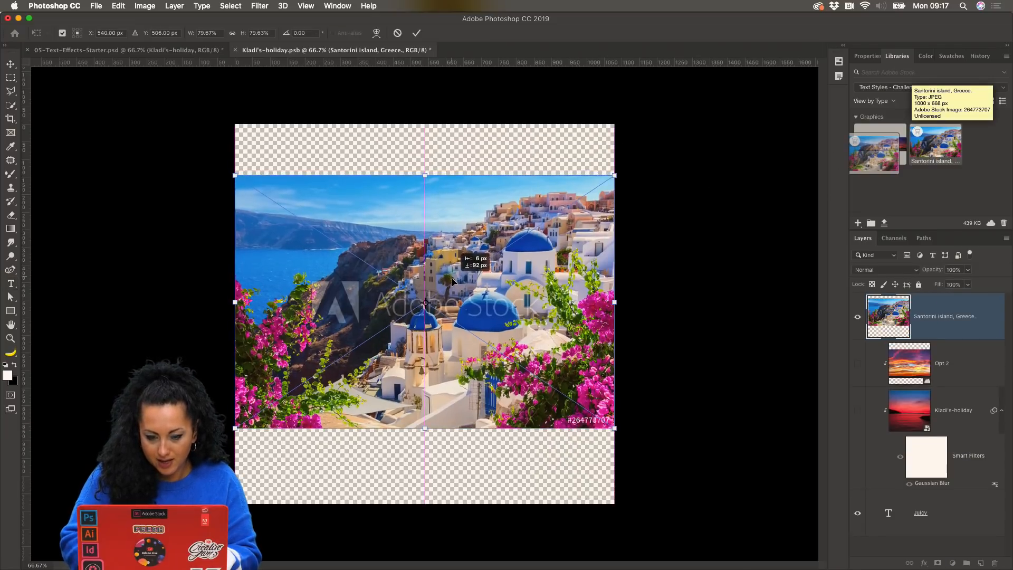
{"action": "key", "text": "Return"}
{"action": "key", "text": "t"}
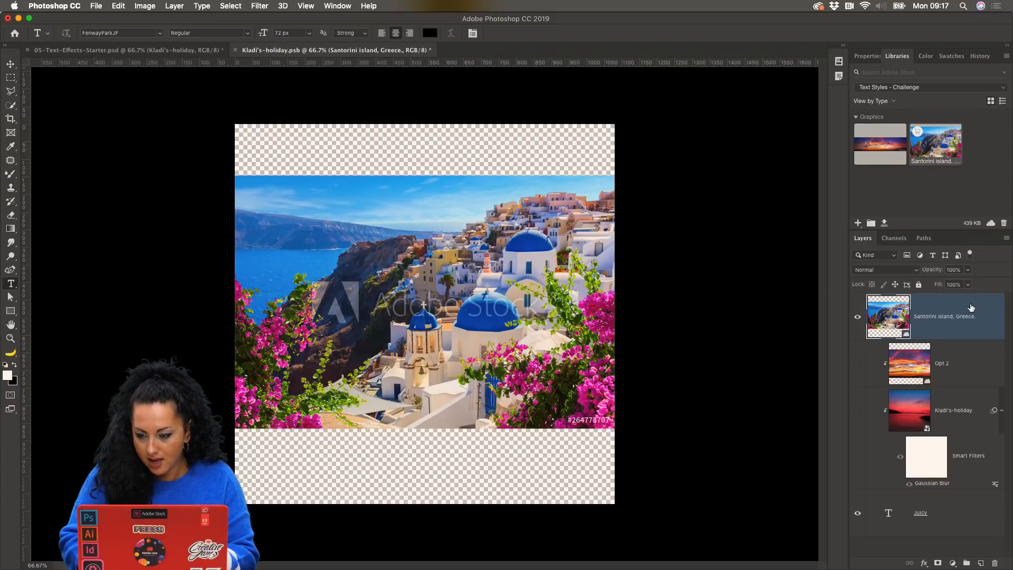
Rename the Santorini photo layer "Opt 3" and clip it to the Juicy text.
{"action": "double_click", "coordinate": [958, 317]}
{"action": "type", "text": "OP"}
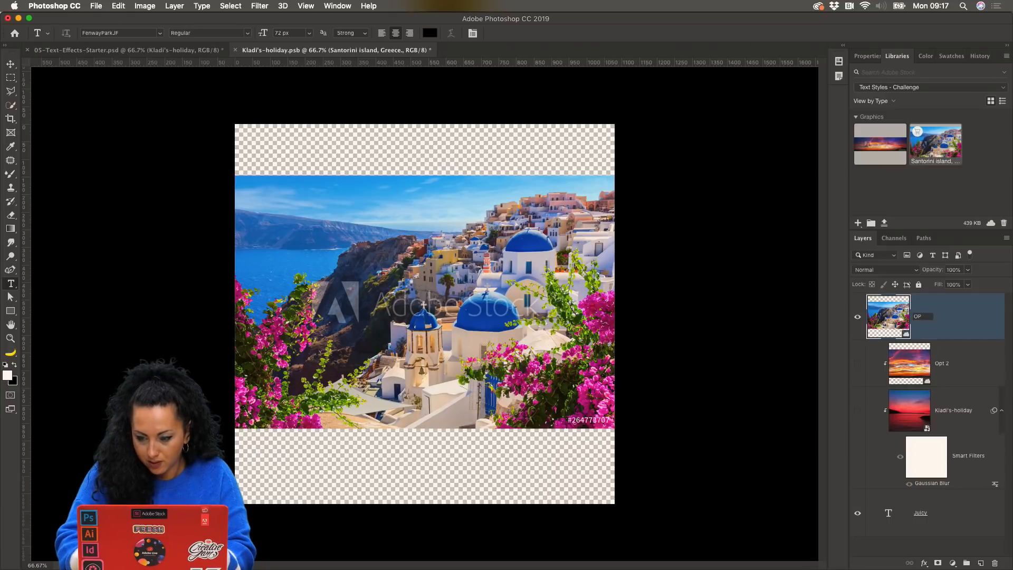
{"action": "key", "text": "BackSpace"}
{"action": "type", "text": "pt"}
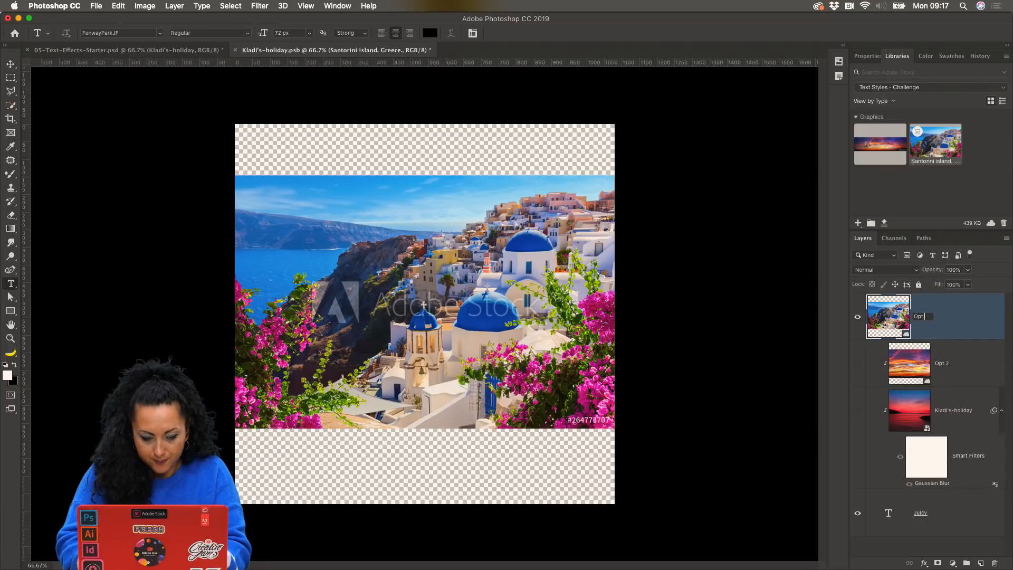
{"action": "type", "text": " 3"}
{"action": "key", "text": "Return"}
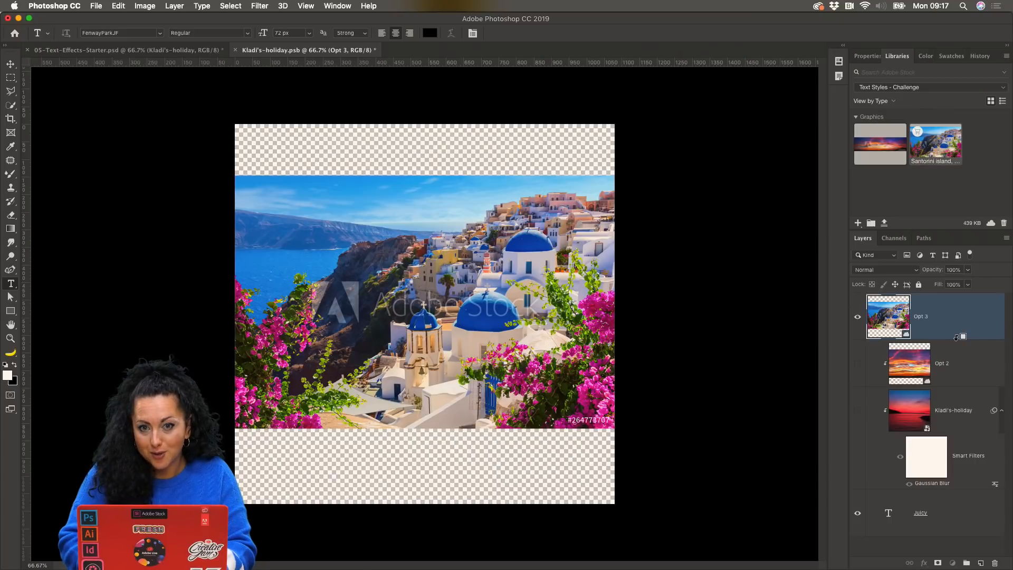
{"action": "left_click", "coordinate": [956, 337], "text": "alt"}
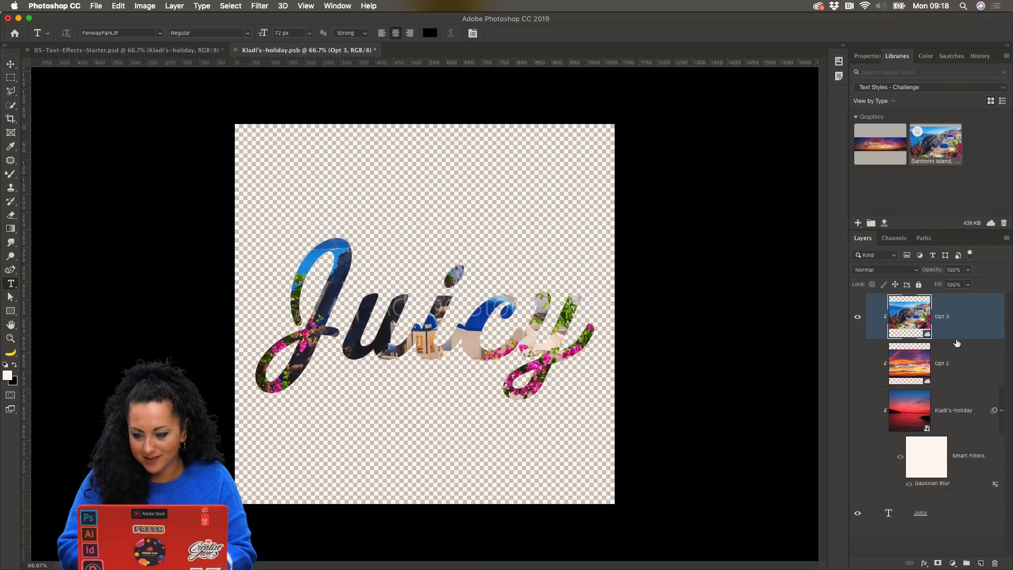
Show only the red sunset photo in the text and save that visibility as a layer comp named with the photo owner's first name.
{"action": "left_click", "coordinate": [857, 317]}
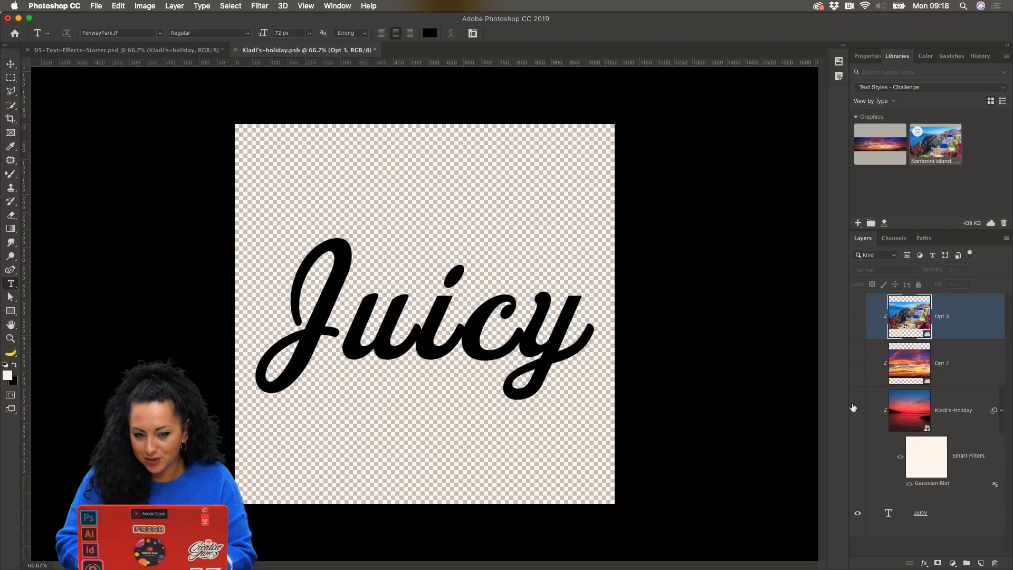
{"action": "left_click", "coordinate": [336, 6]}
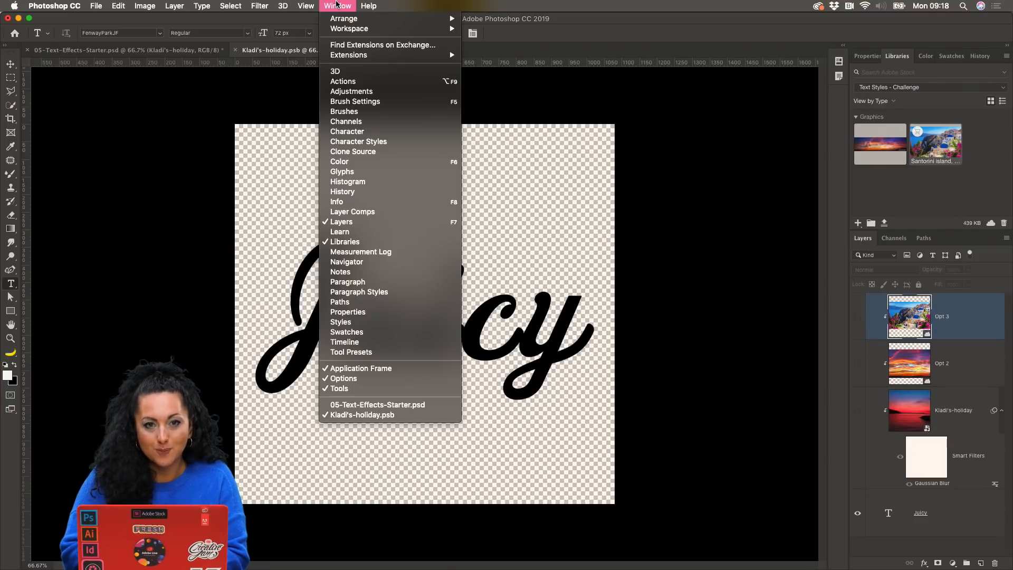
{"action": "left_click", "coordinate": [358, 212]}
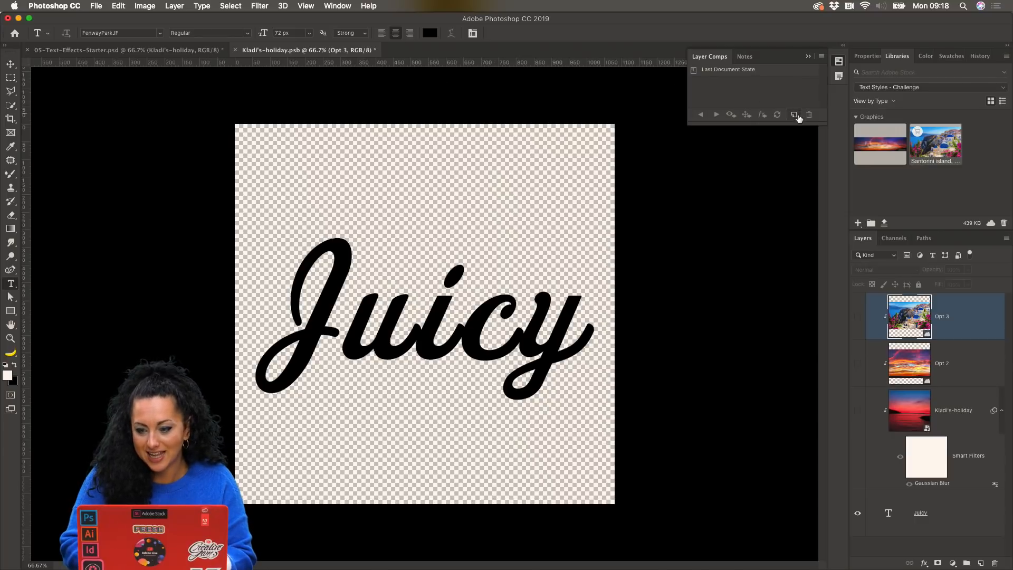
{"action": "left_click", "coordinate": [857, 412]}
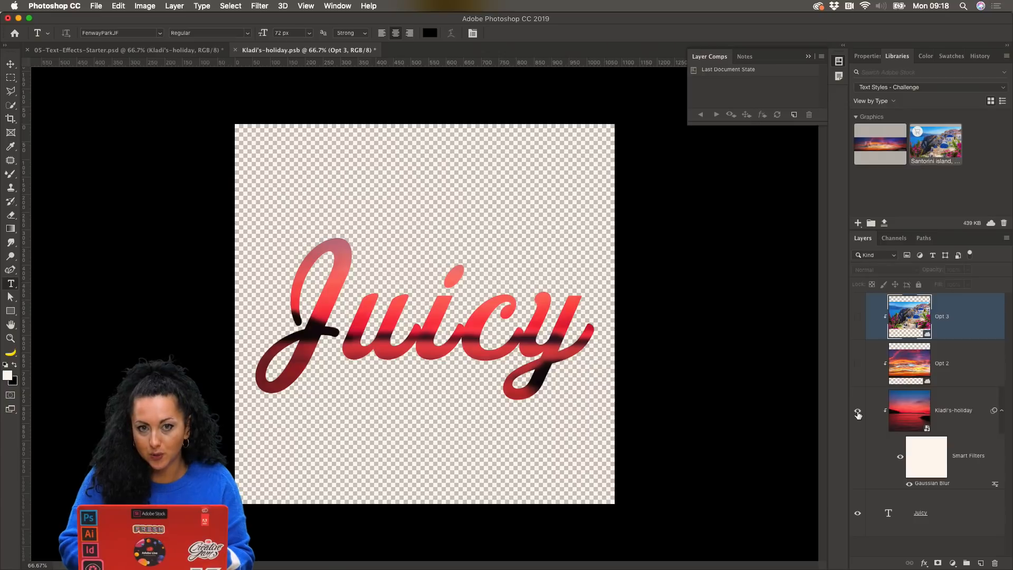
{"action": "left_click", "coordinate": [792, 116]}
{"action": "type", "text": "Kladi"}
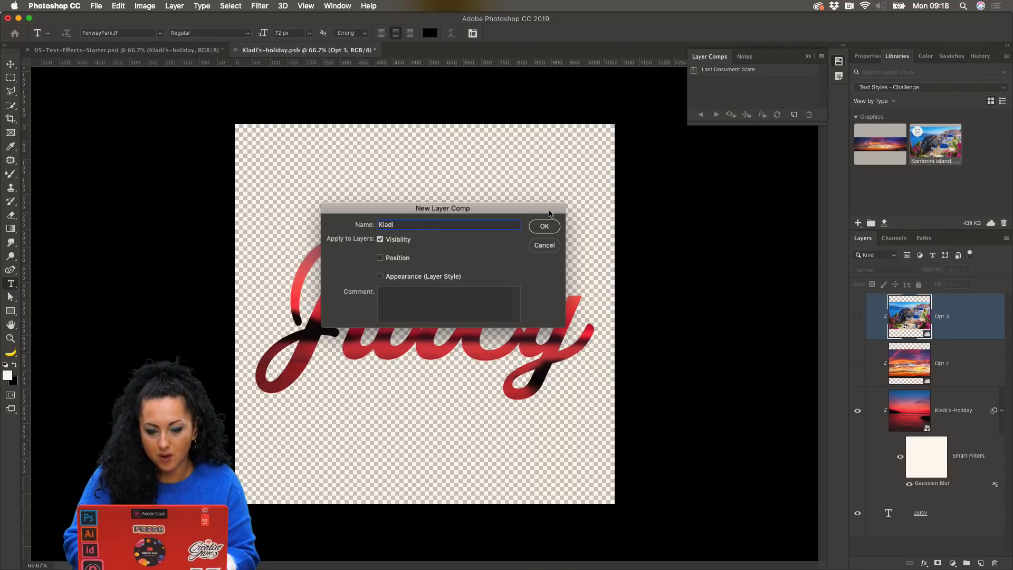
{"action": "left_click", "coordinate": [545, 226]}
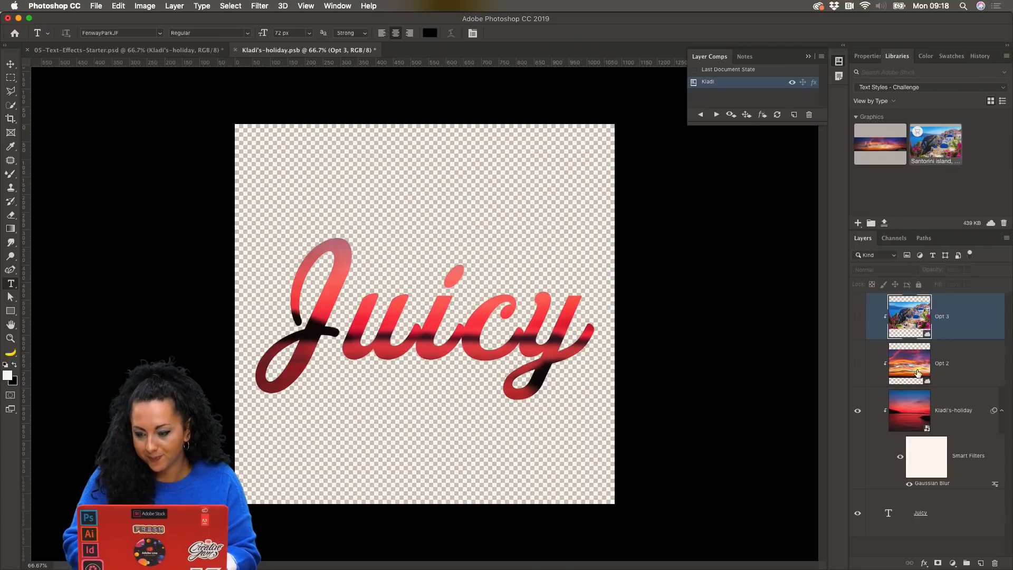
Show only the Opt 2 photo in the text and save its visibility as a layer comp named "Opt 2".
{"action": "left_click", "coordinate": [857, 412]}
{"action": "left_click", "coordinate": [857, 363]}
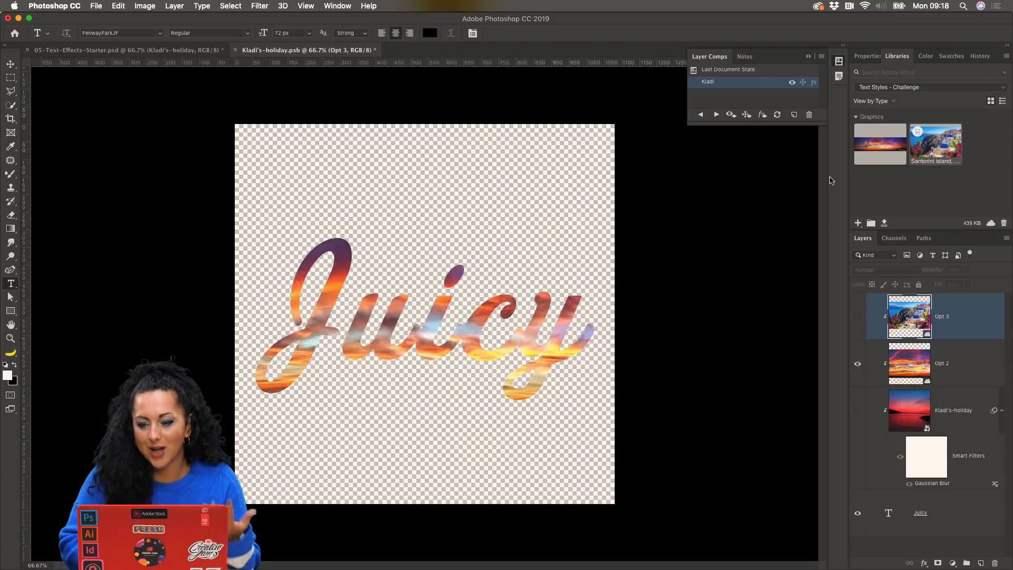
{"action": "left_click", "coordinate": [794, 115]}
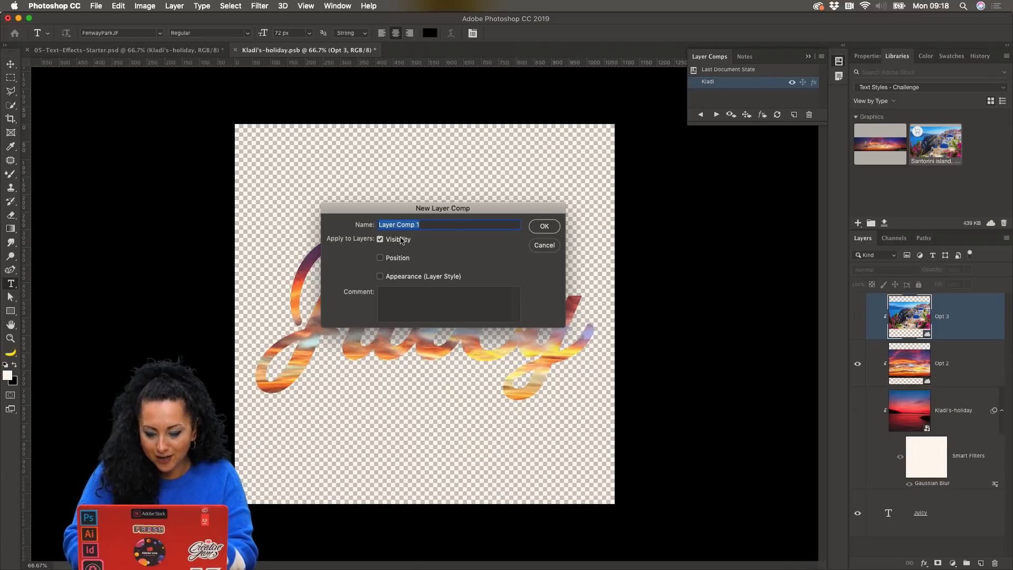
{"action": "type", "text": "Opt 2"}
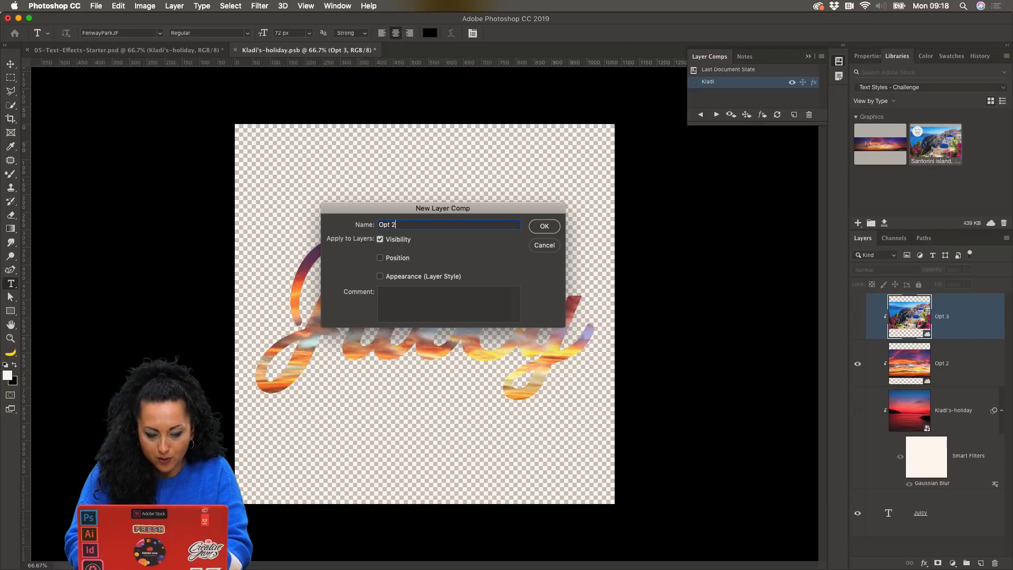
{"action": "key", "text": "Return"}
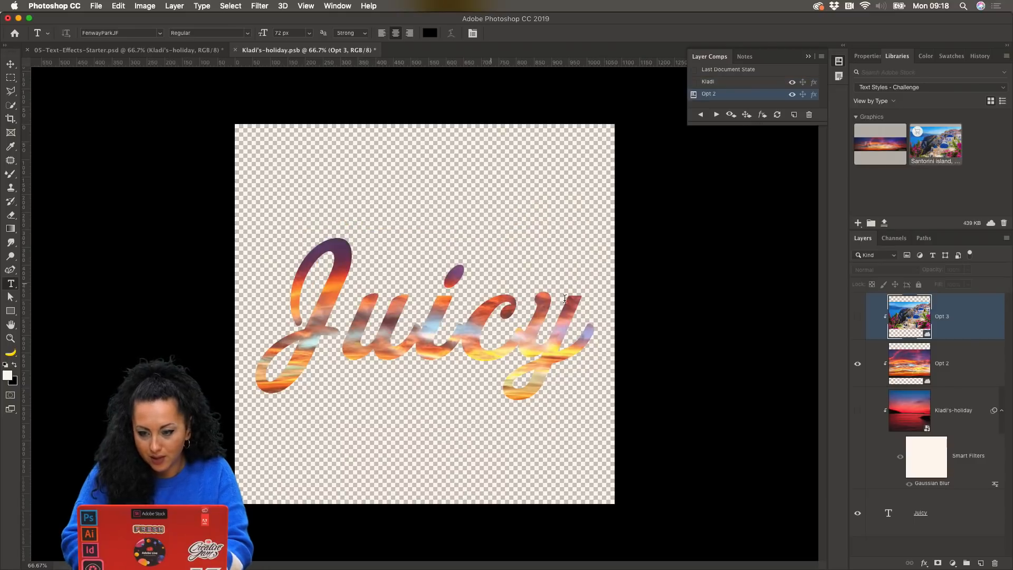
Show only the Opt 3 photo in the text and save its visibility as a layer comp named "Opt 3".
{"action": "left_click", "coordinate": [858, 364]}
{"action": "left_click", "coordinate": [858, 318]}
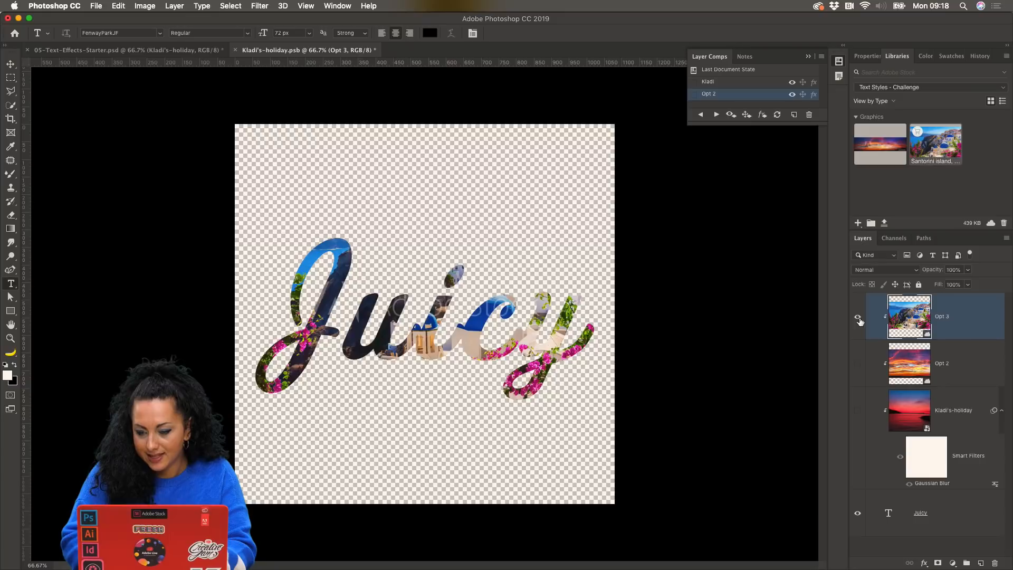
{"action": "left_click", "coordinate": [794, 116]}
{"action": "type", "text": "Op"}
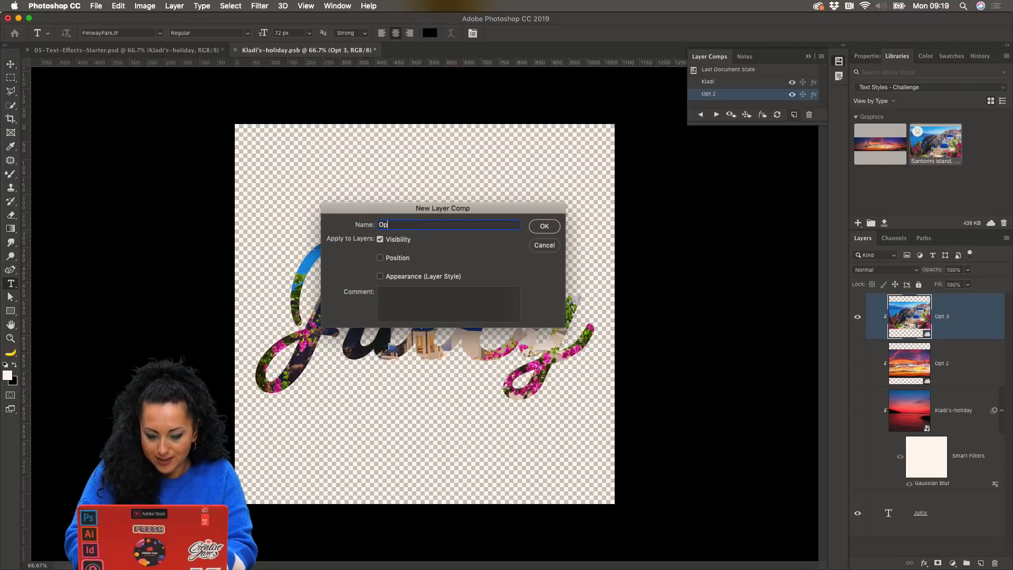
{"action": "type", "text": "t 3"}
{"action": "left_click", "coordinate": [545, 226]}
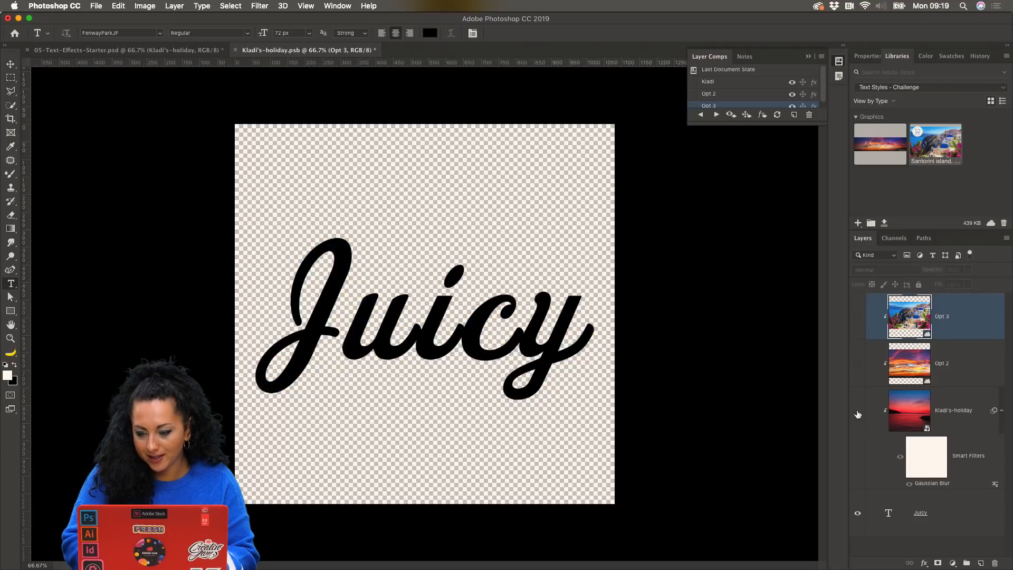
Make the red sunset photo visible again, and save and close the smart object's contents.
{"action": "left_click", "coordinate": [857, 410]}
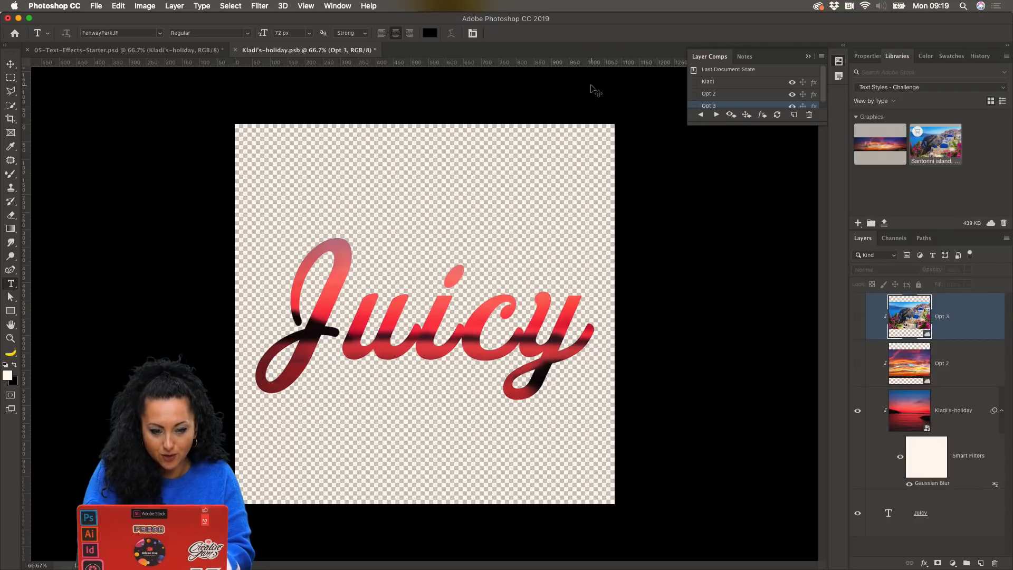
{"action": "key", "text": "super+w"}
{"action": "left_click", "coordinate": [594, 197]}
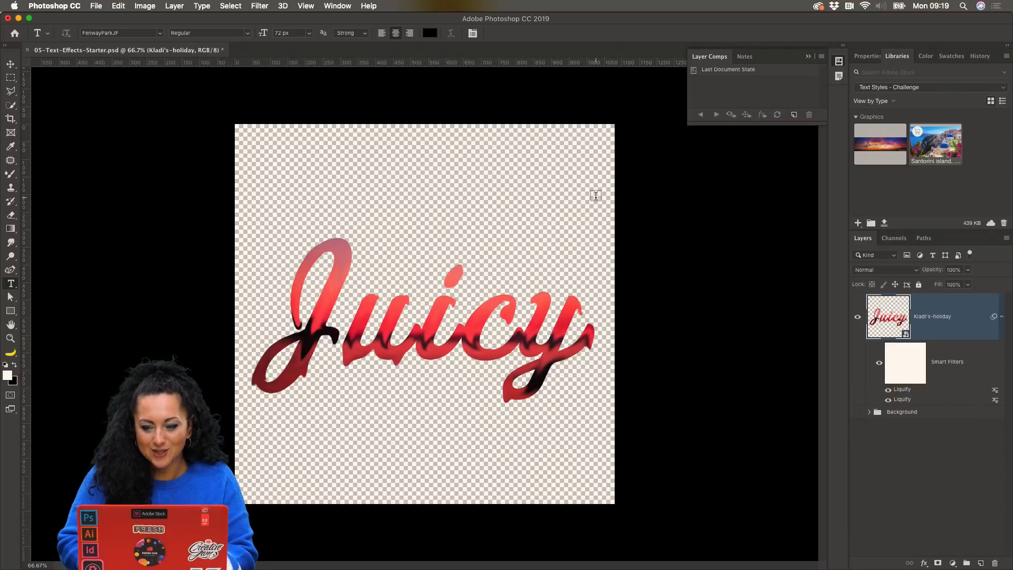
Add a dark grey solid colour fill layer with 15% brightness (262626) and move it beneath the Juicy smart object.
{"action": "left_click", "coordinate": [952, 563]}
{"action": "left_click", "coordinate": [952, 563]}
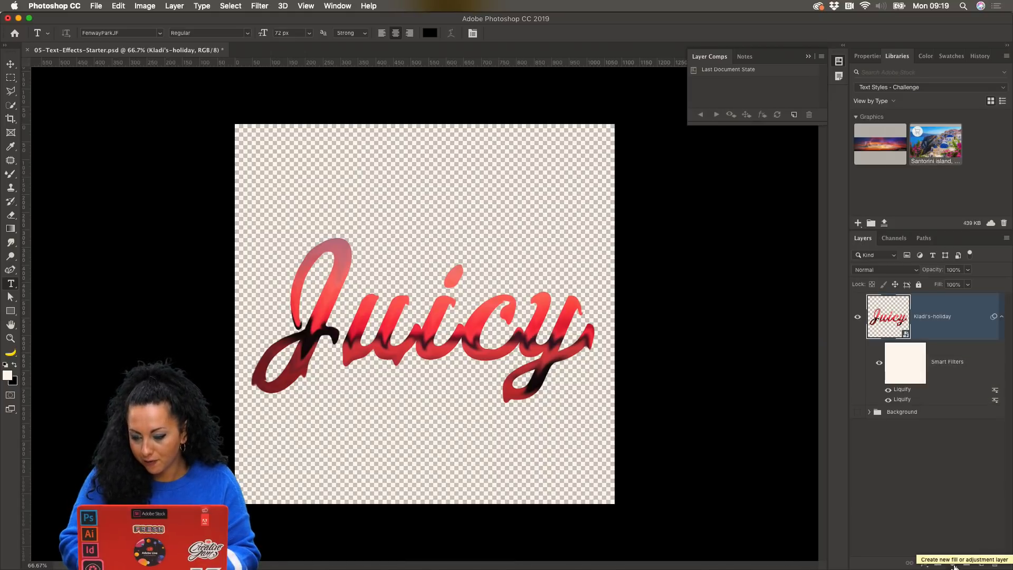
{"action": "left_click", "coordinate": [953, 564]}
{"action": "left_click", "coordinate": [953, 564]}
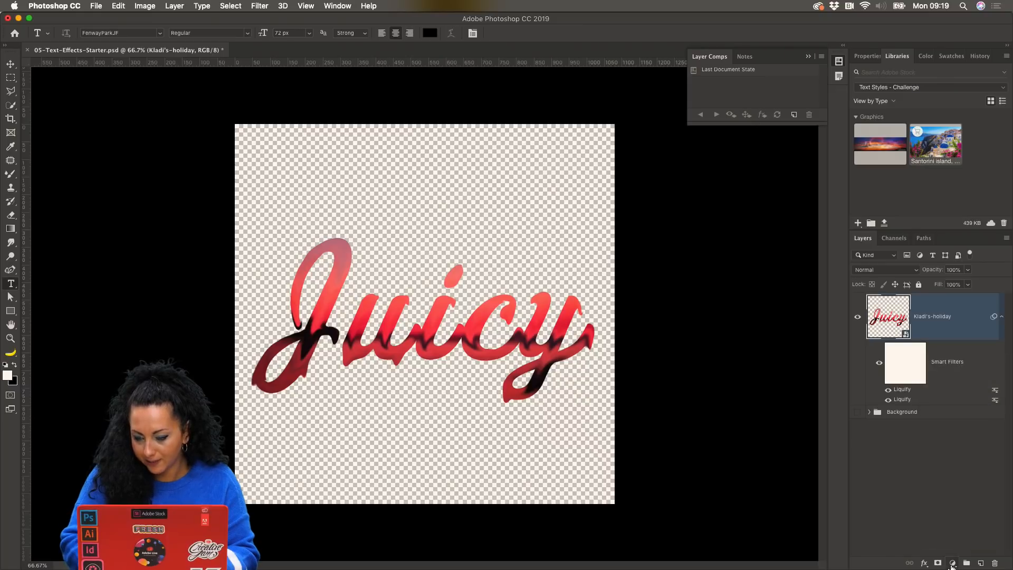
{"action": "left_click", "coordinate": [952, 565]}
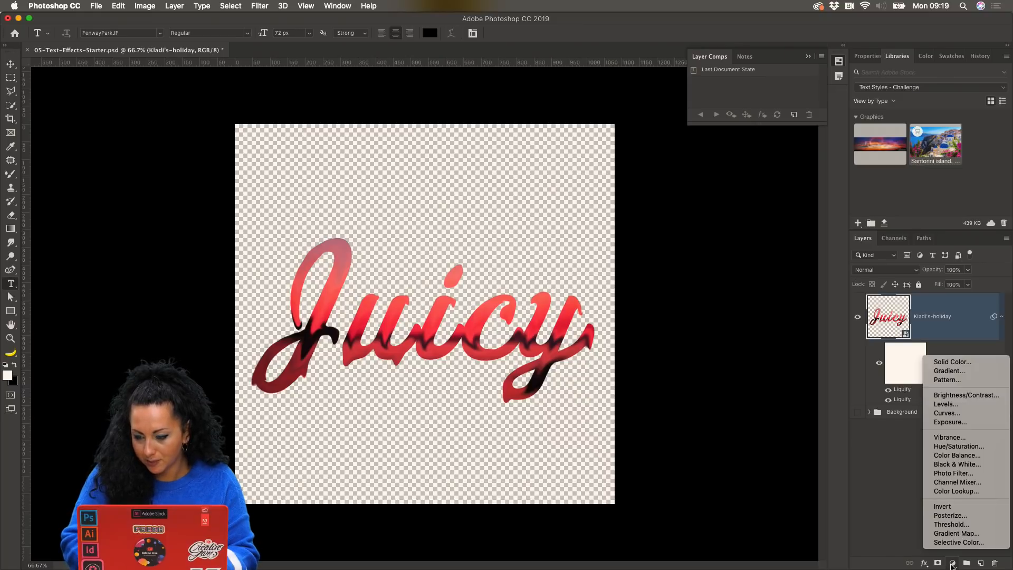
{"action": "left_click", "coordinate": [949, 362]}
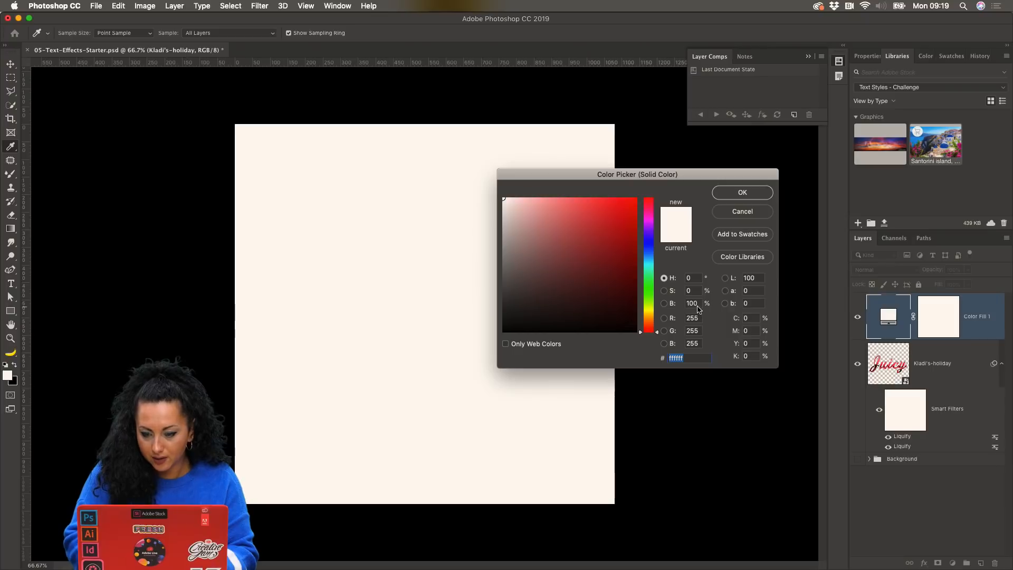
{"action": "left_click", "coordinate": [694, 303]}
{"action": "type", "text": "15"}
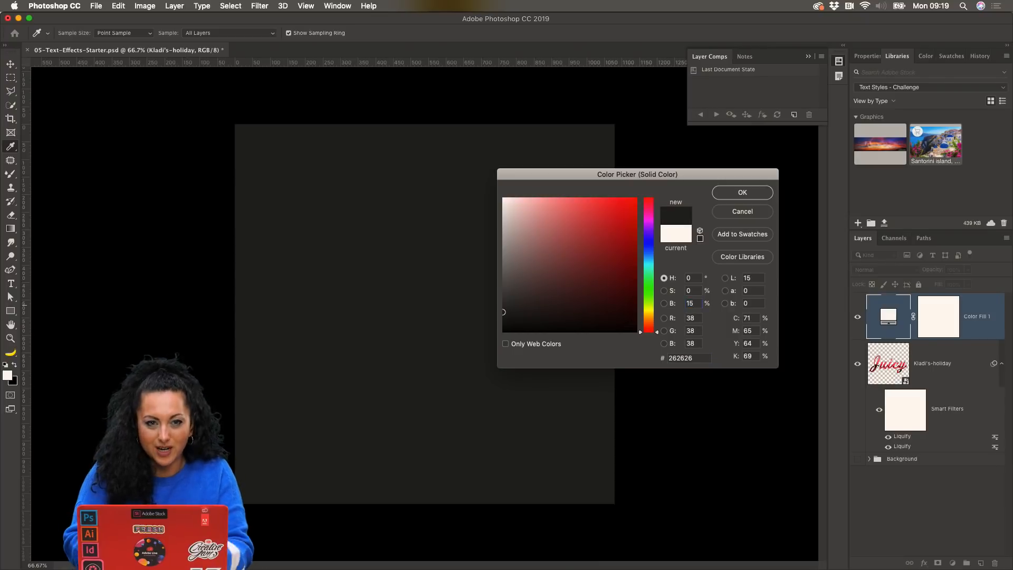
{"action": "left_click", "coordinate": [742, 193]}
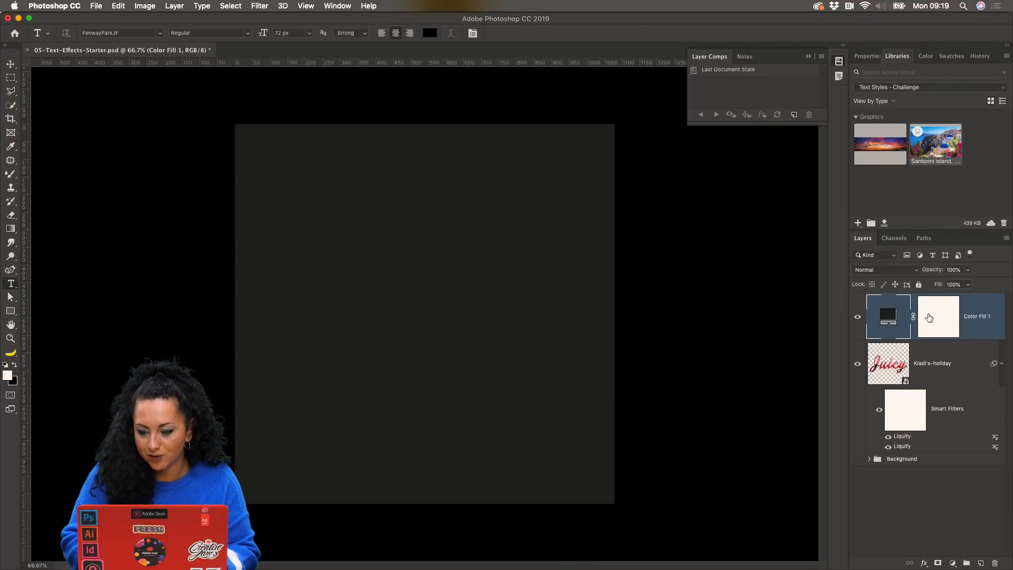
{"action": "left_click_drag", "start_coordinate": [968, 318], "coordinate": [952, 444]}
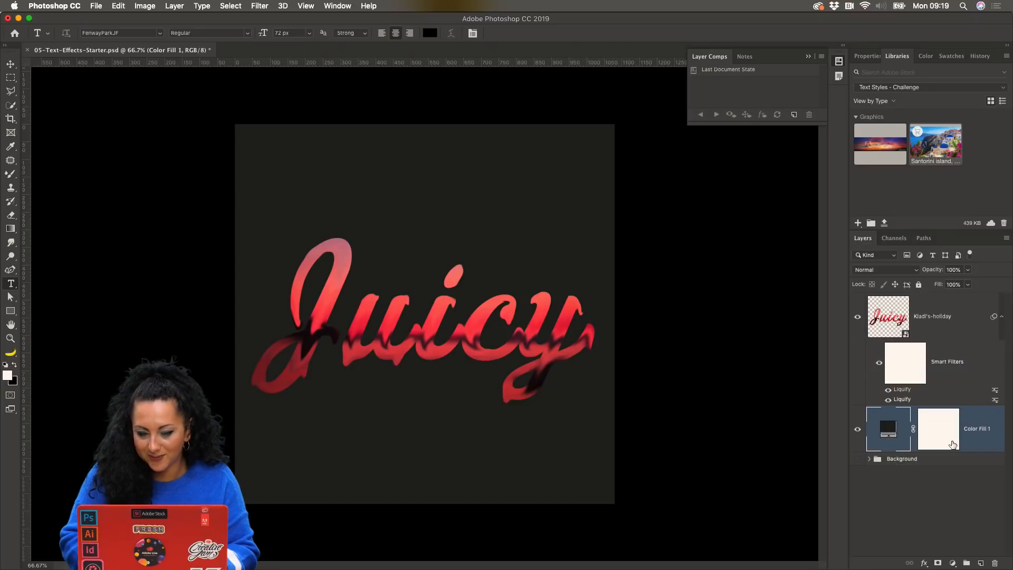
Preview the Opt 2 and Opt 3 layer comps on the Juicy smart object.
{"action": "left_click", "coordinate": [930, 321]}
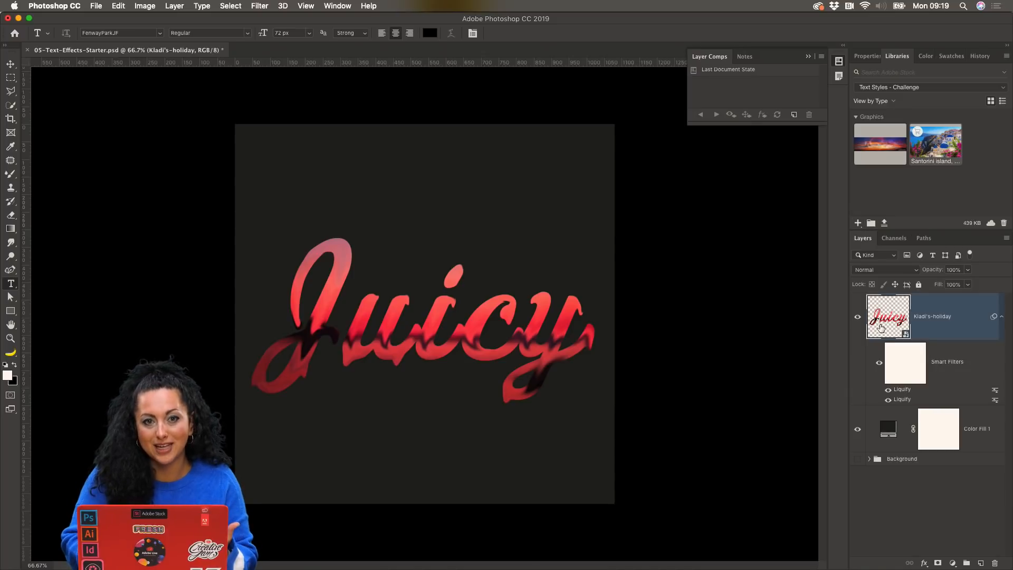
{"action": "left_click", "coordinate": [869, 56]}
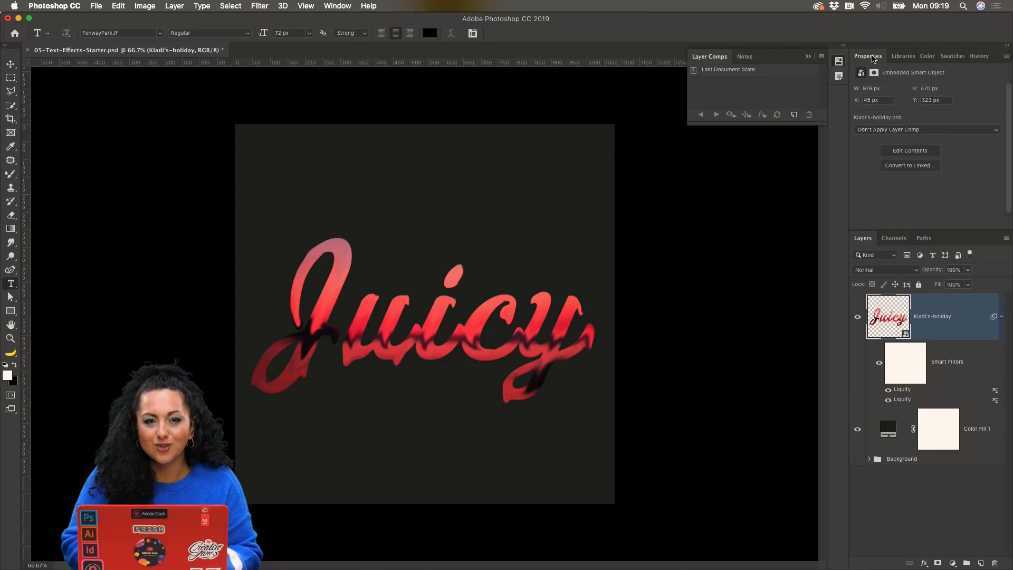
{"action": "left_click", "coordinate": [924, 127]}
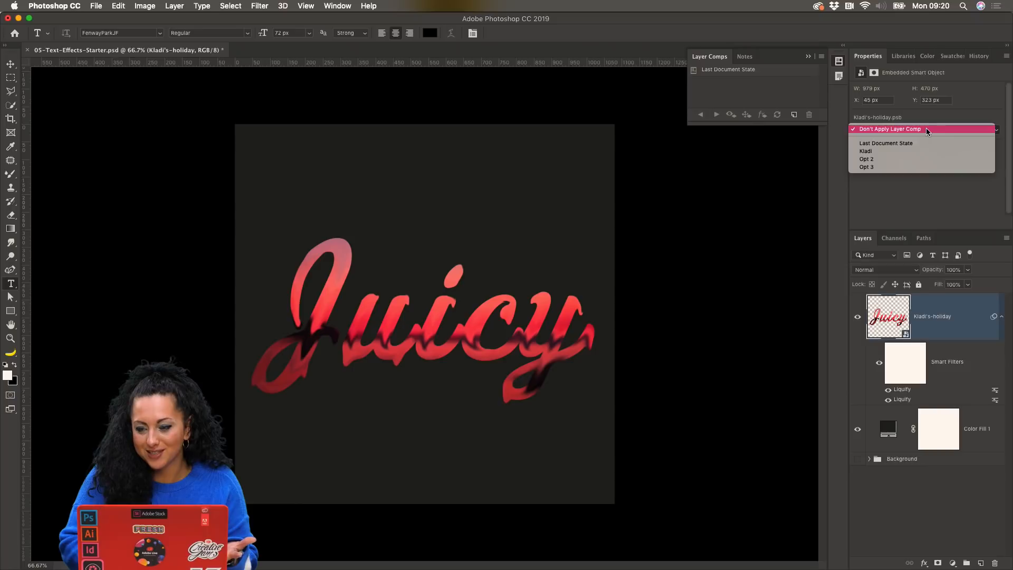
{"action": "left_click", "coordinate": [914, 157]}
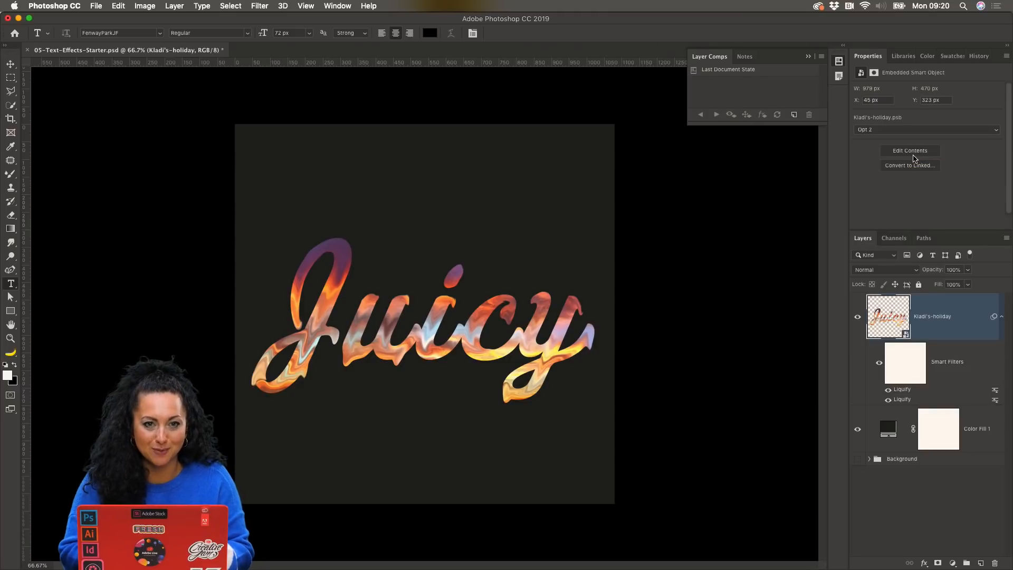
{"action": "left_click", "coordinate": [890, 131]}
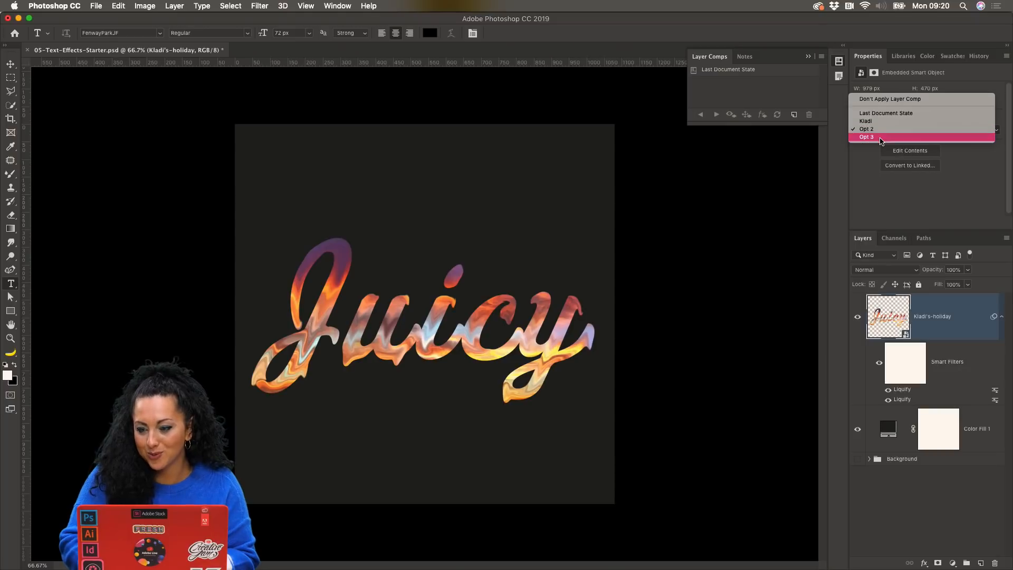
{"action": "left_click", "coordinate": [879, 140]}
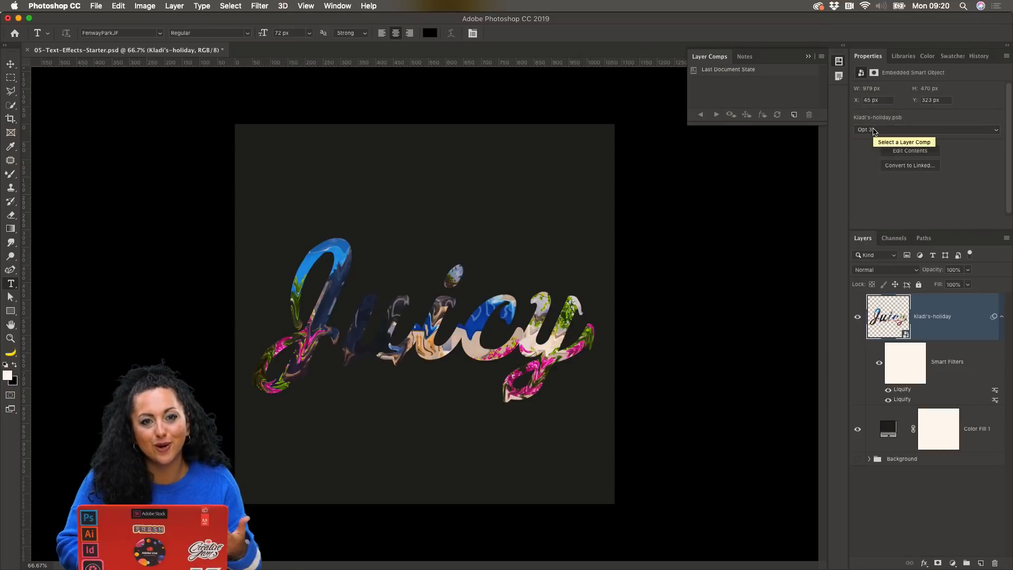
Apply the red sunset layer comp to the Juicy smart object and hide the dark colour fill layer.
{"action": "left_click", "coordinate": [874, 131]}
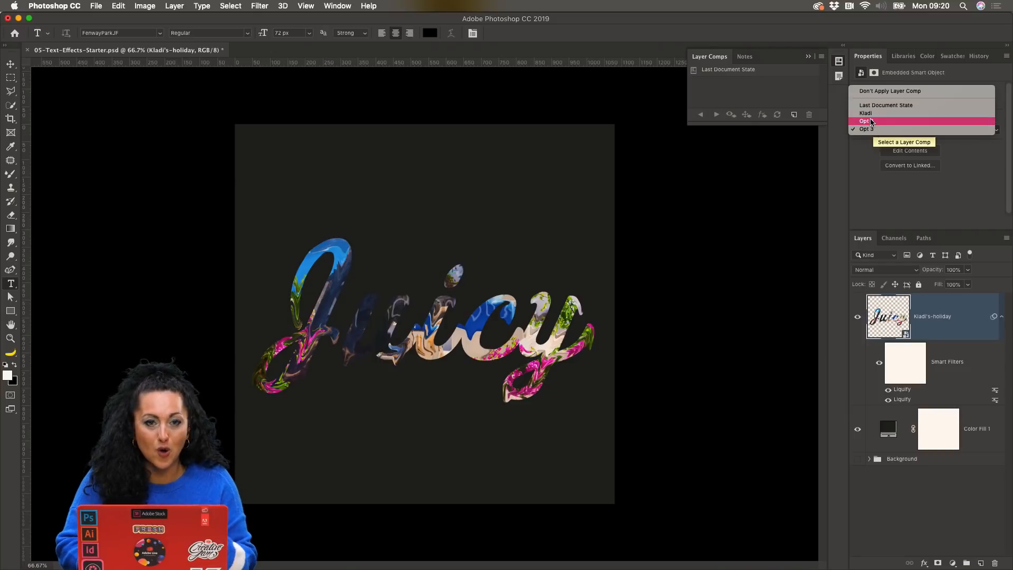
{"action": "left_click", "coordinate": [868, 113]}
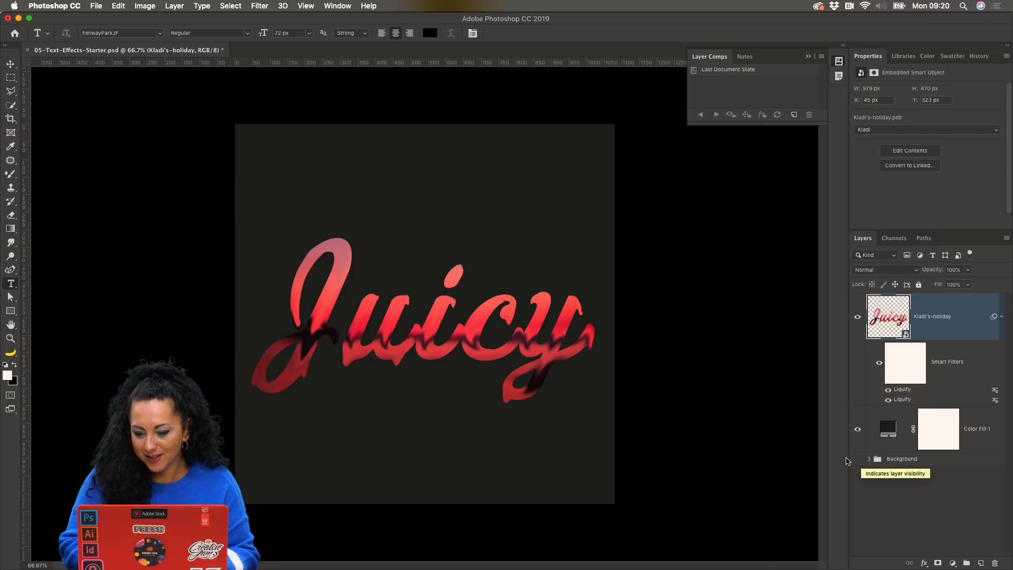
{"action": "left_click", "coordinate": [856, 432]}
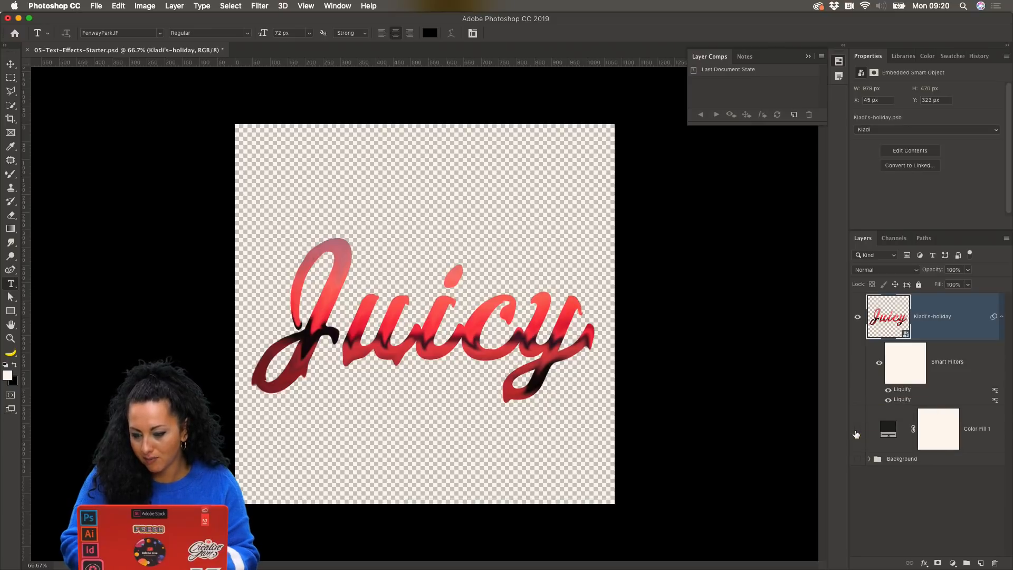
Show the Background group and raise the dark Blend If threshold for the underlying layer to 144 on the Juicy smart object.
{"action": "left_click", "coordinate": [857, 459]}
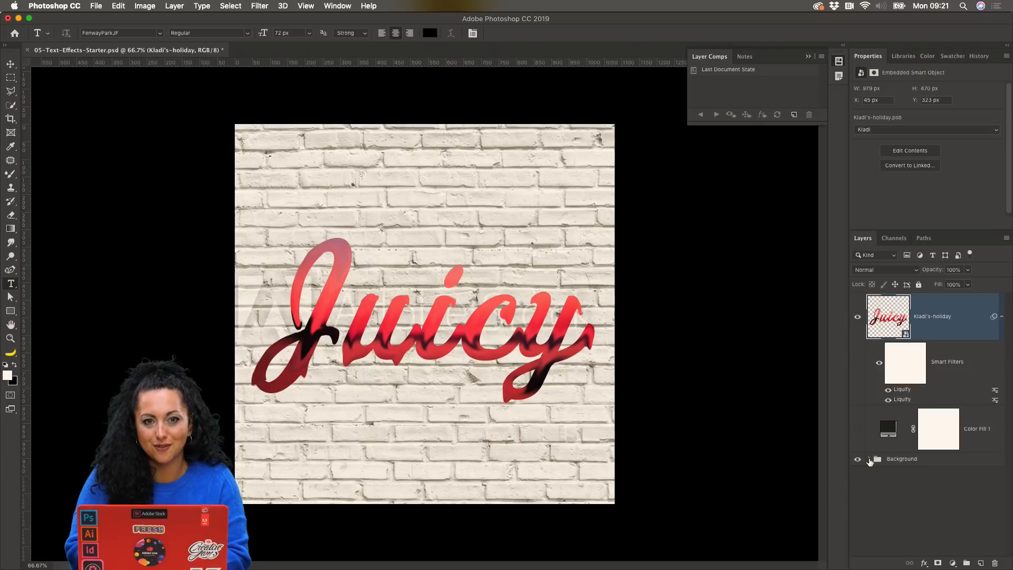
{"action": "double_click", "coordinate": [968, 318]}
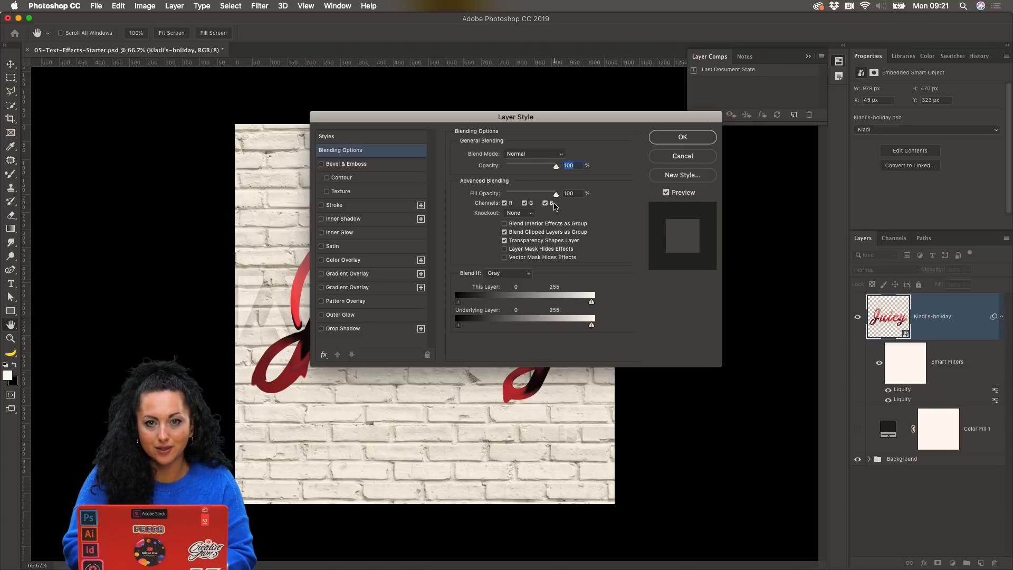
{"action": "key", "text": "alt"}
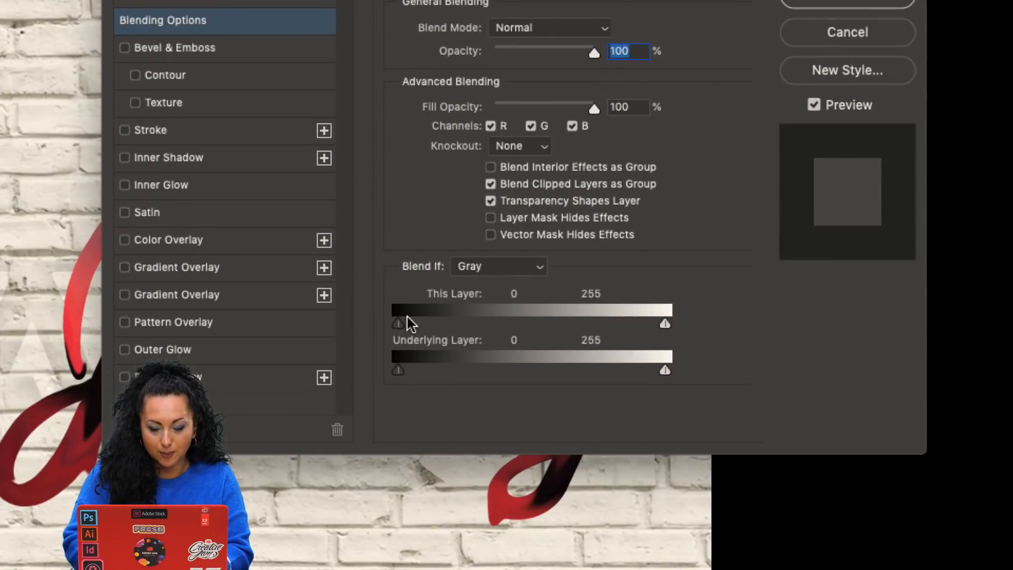
{"action": "key", "text": "alt"}
{"action": "left_click_drag", "start_coordinate": [582, 122], "coordinate": [656, 84]}
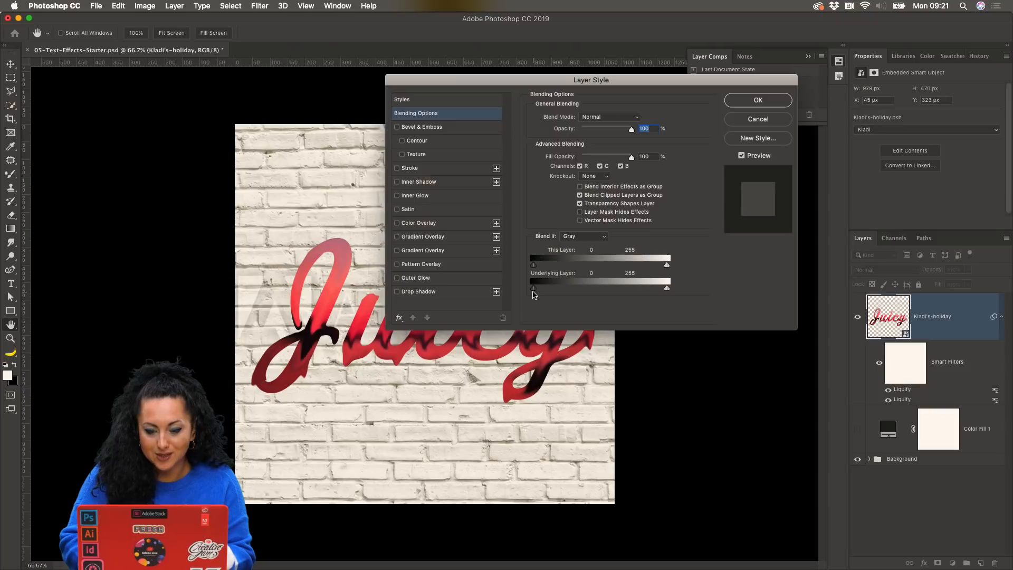
{"action": "left_click_drag", "start_coordinate": [534, 292], "coordinate": [593, 289]}
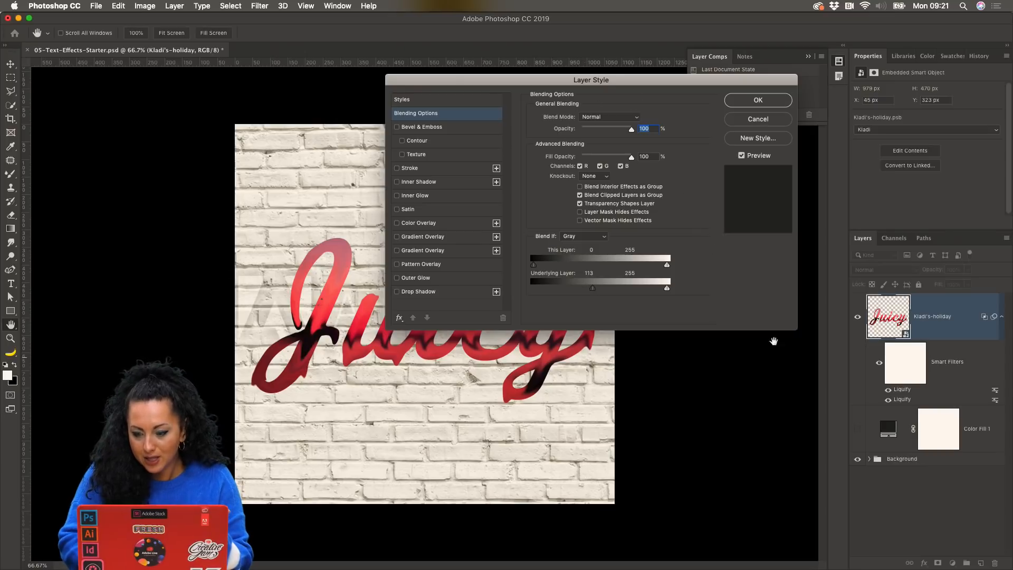
{"action": "left_click_drag", "start_coordinate": [591, 290], "coordinate": [609, 289]}
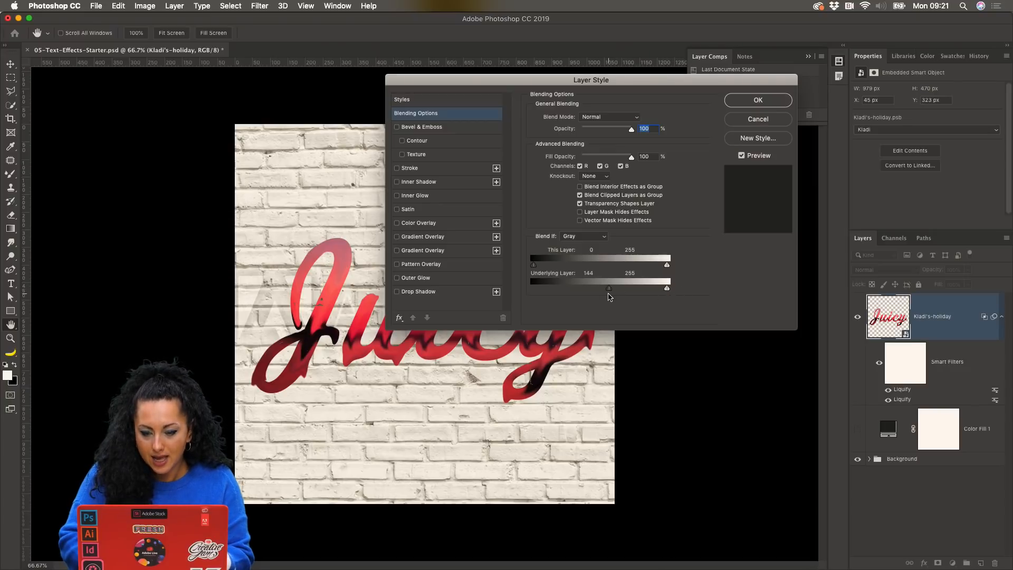
Set the Juicy layer's Blend If range for the underlying layer to 49 for the shadows and 248 for the highlights.
{"action": "left_click_drag", "start_coordinate": [643, 85], "coordinate": [740, 27]}
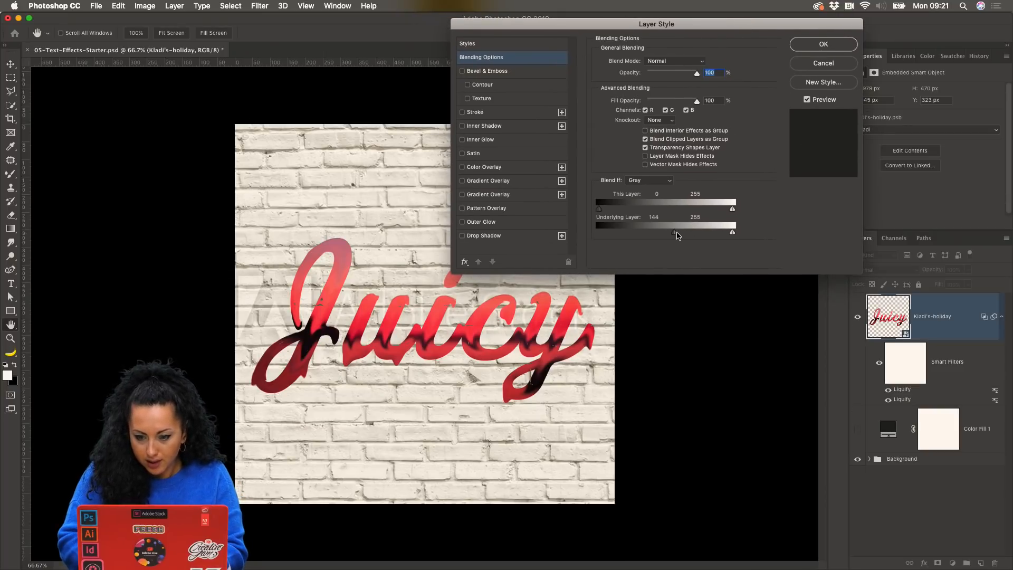
{"action": "left_click_drag", "start_coordinate": [733, 236], "coordinate": [728, 235]}
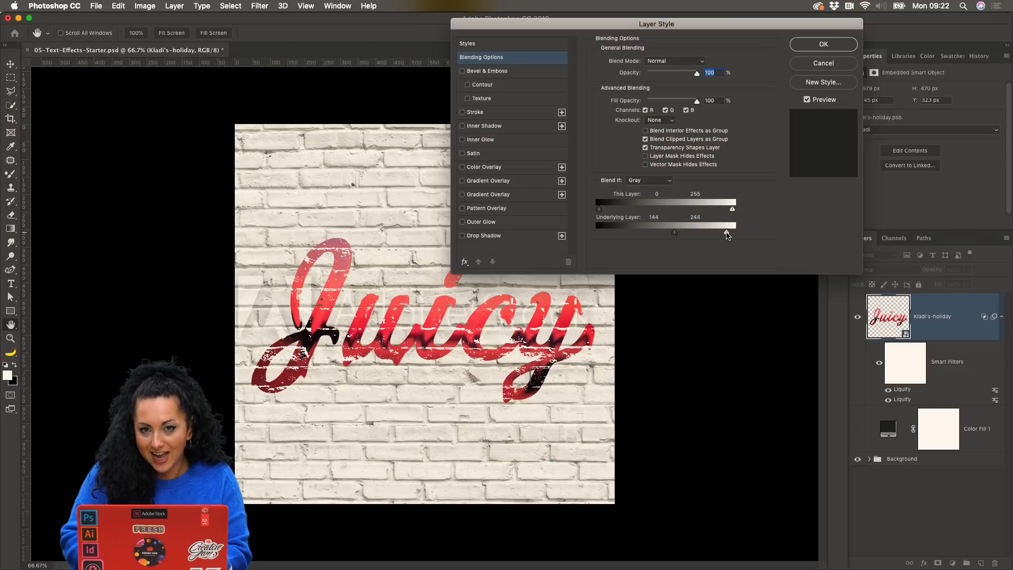
{"action": "left_click_drag", "start_coordinate": [675, 236], "coordinate": [624, 236]}
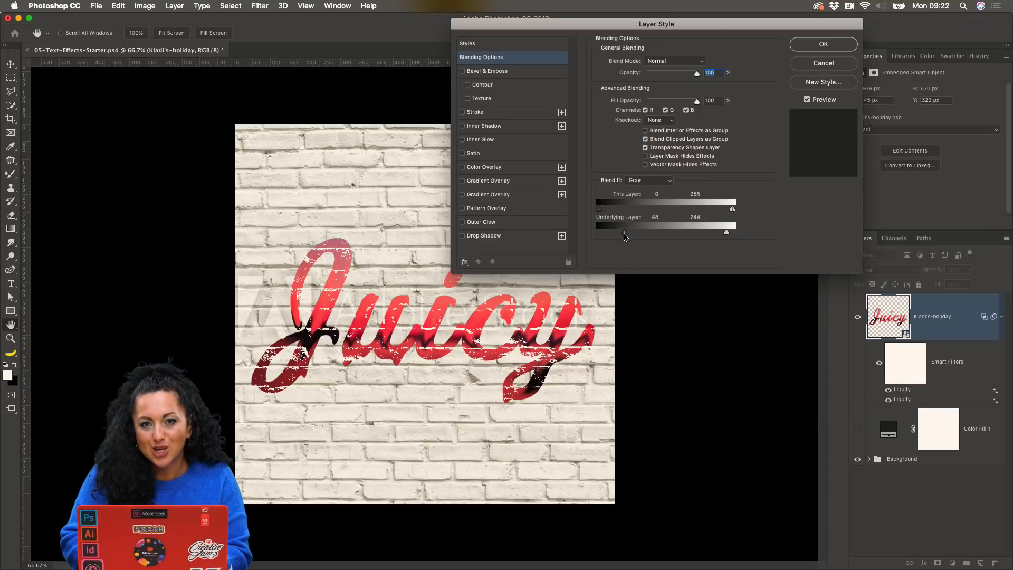
{"action": "left_click_drag", "start_coordinate": [726, 232], "coordinate": [728, 234]}
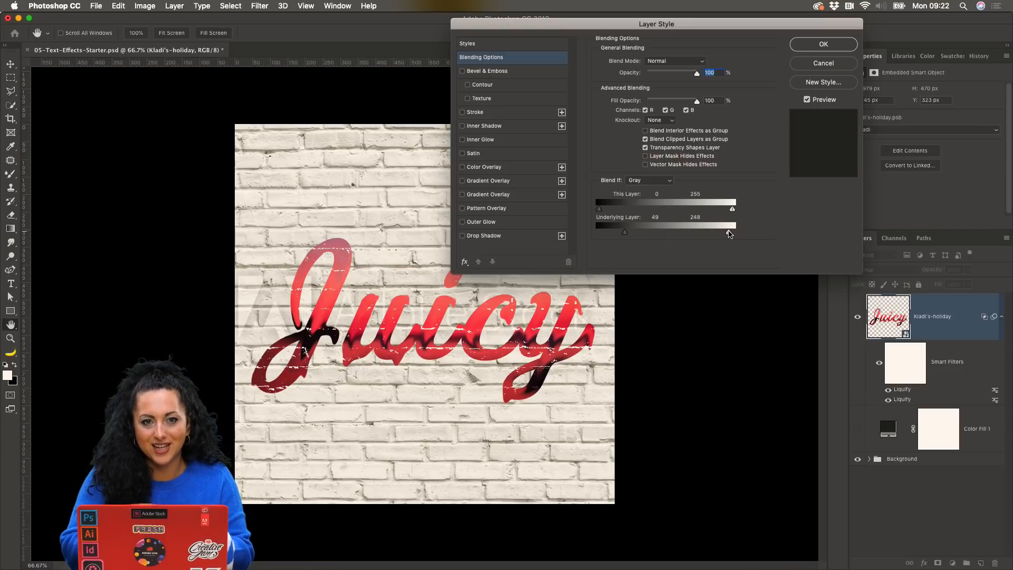
Split the underlying layer's white Blend If slider to 229 / 255 and apply the blending options.
{"action": "key", "text": "alt"}
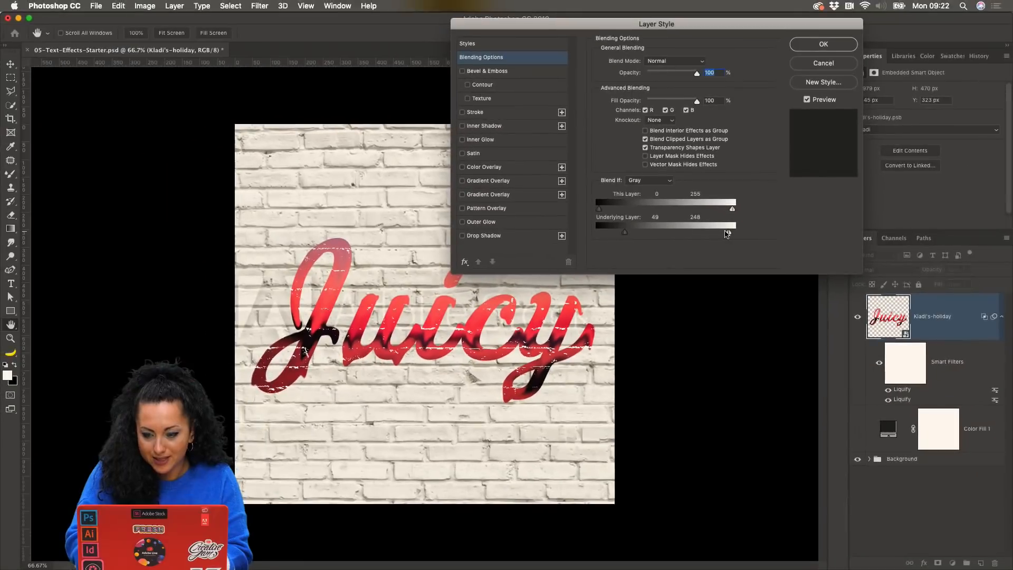
{"action": "mouse_move", "coordinate": [727, 223]}
{"action": "left_mouse_down"}
{"action": "mouse_move", "coordinate": [712, 233]}
{"action": "mouse_move", "coordinate": [733, 233]}
{"action": "mouse_move", "coordinate": [718, 233]}
{"action": "left_mouse_up"}
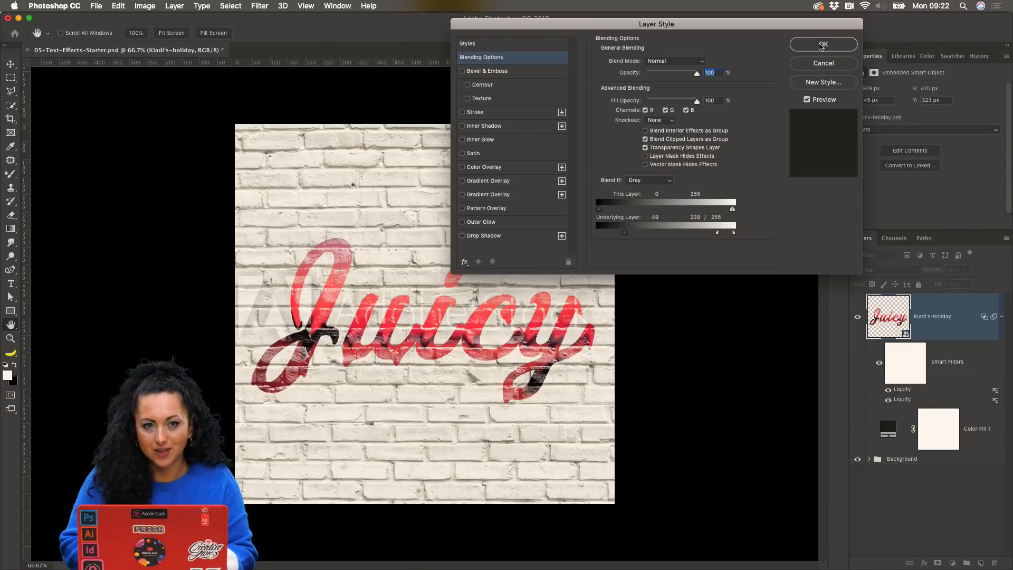
{"action": "left_click", "coordinate": [821, 46]}
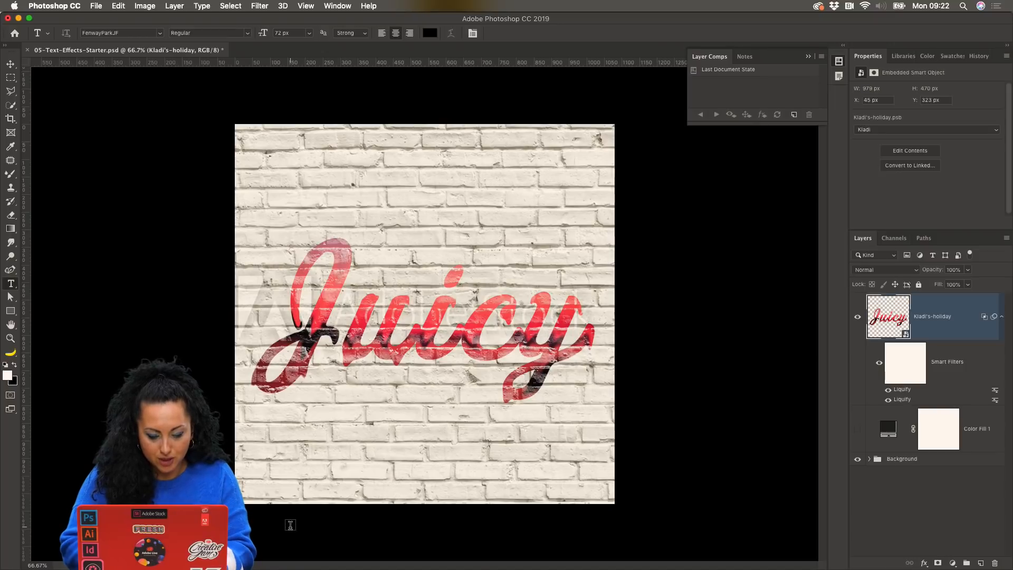
Save a JPEG copy of the artwork to the Desktop as 05-Text-Effects-.jpg with Medium quality 6 and the Baseline ("Standard") format.
{"action": "key", "text": "super+shift+s"}
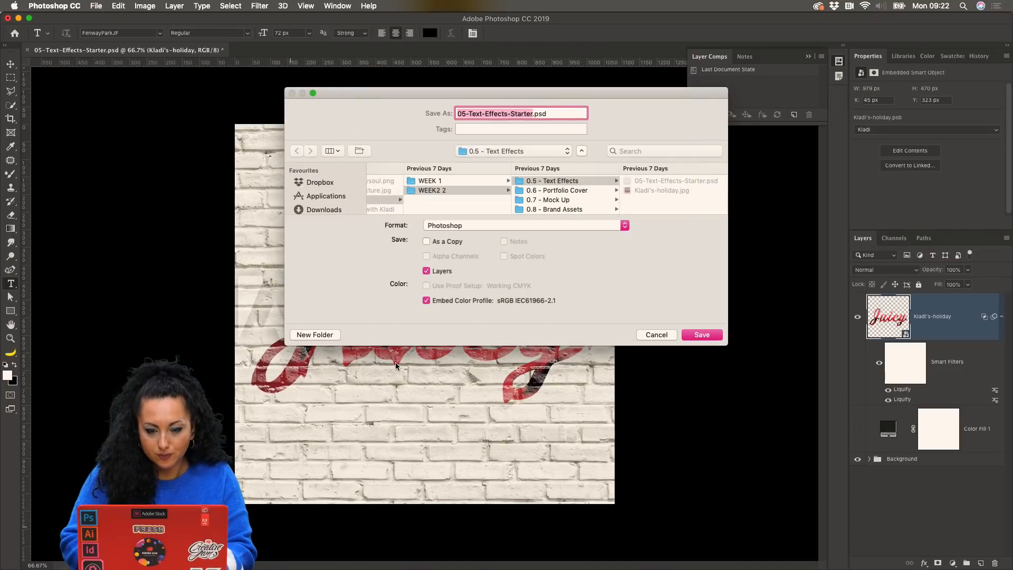
{"action": "scroll", "coordinate": [319, 195], "scroll_direction": "down", "scroll_amount": 3}
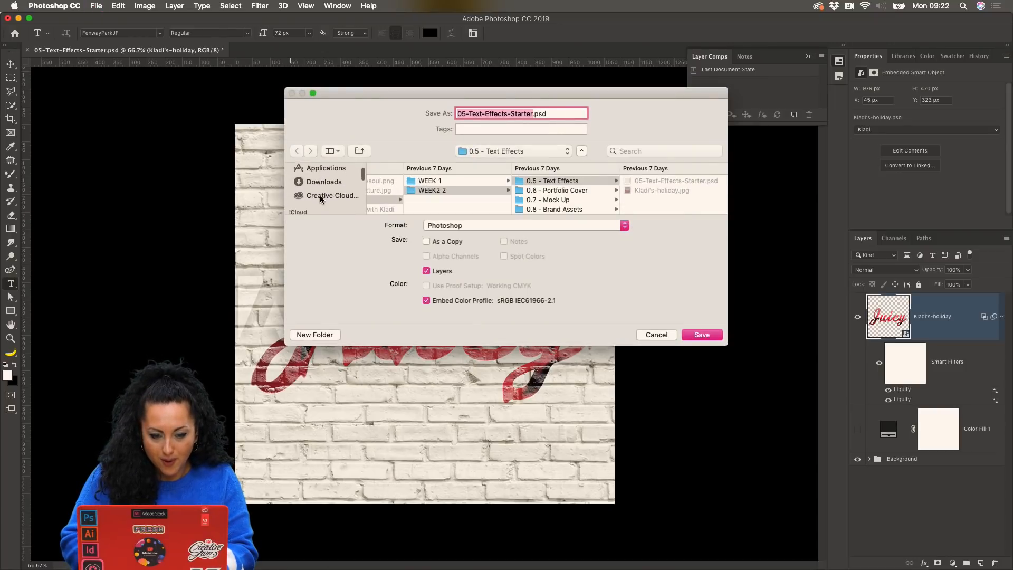
{"action": "left_click", "coordinate": [324, 178]}
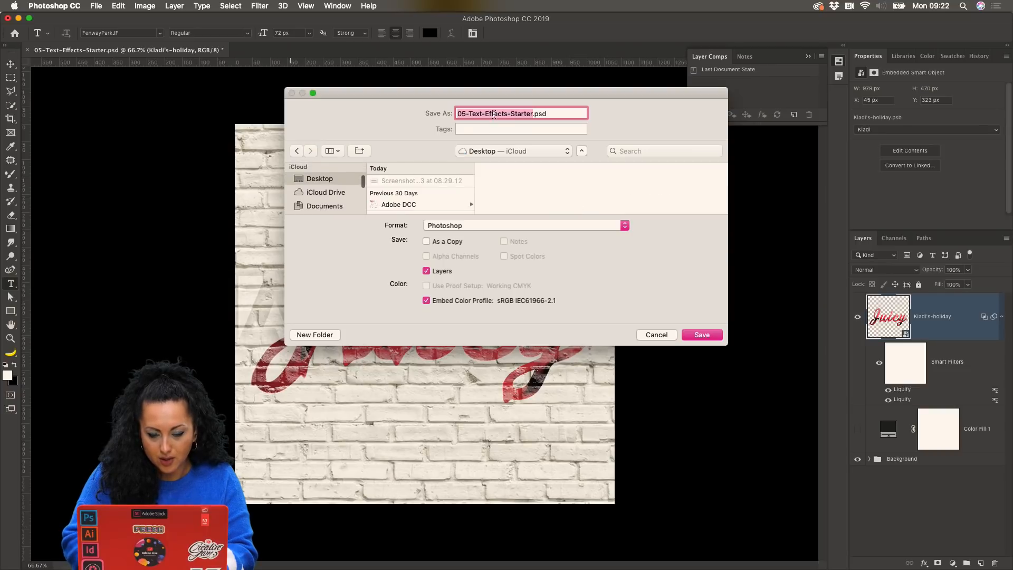
{"action": "left_click", "coordinate": [474, 224]}
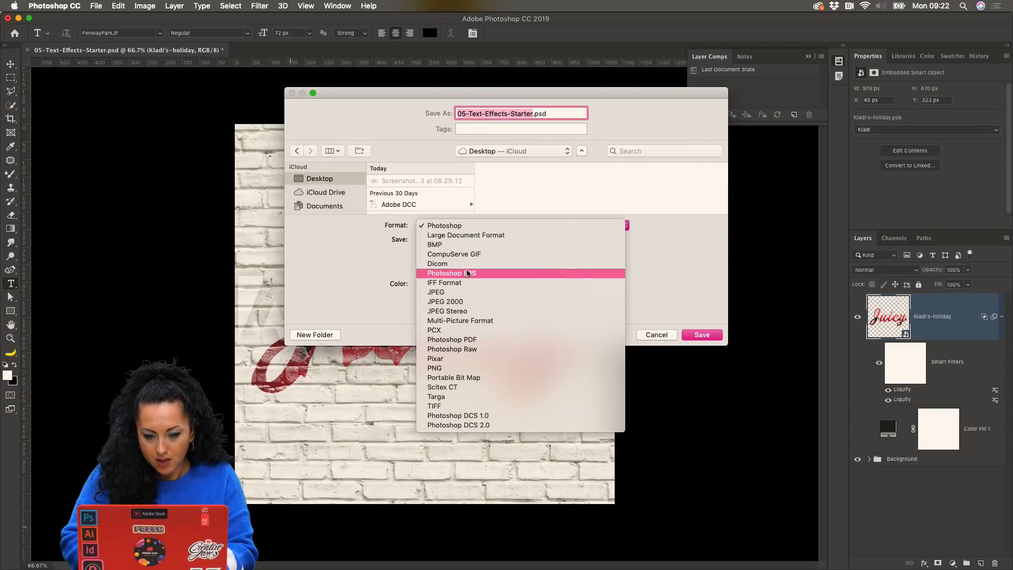
{"action": "left_click", "coordinate": [461, 291]}
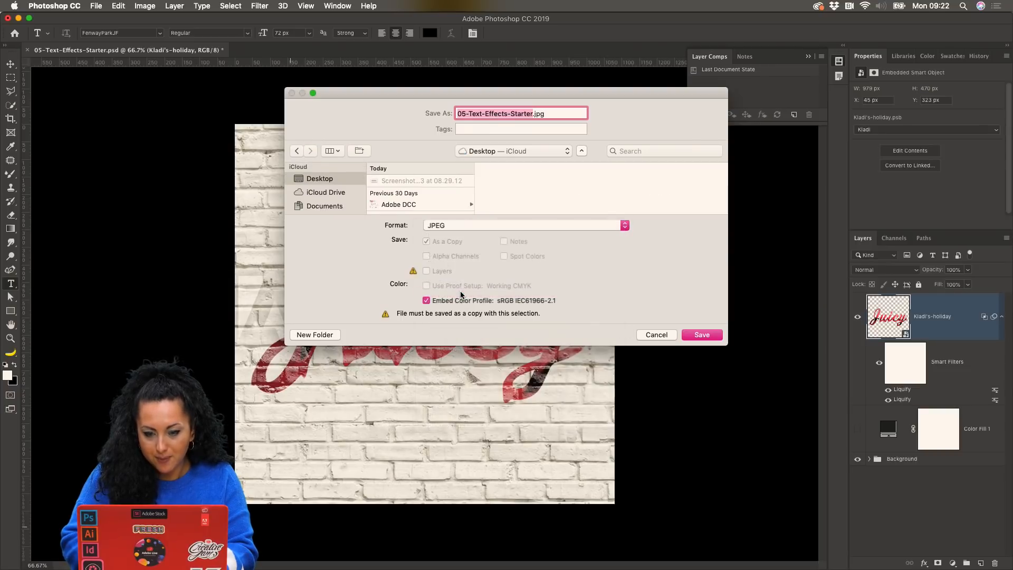
{"action": "double_click", "coordinate": [519, 116]}
{"action": "key", "text": "BackSpace"}
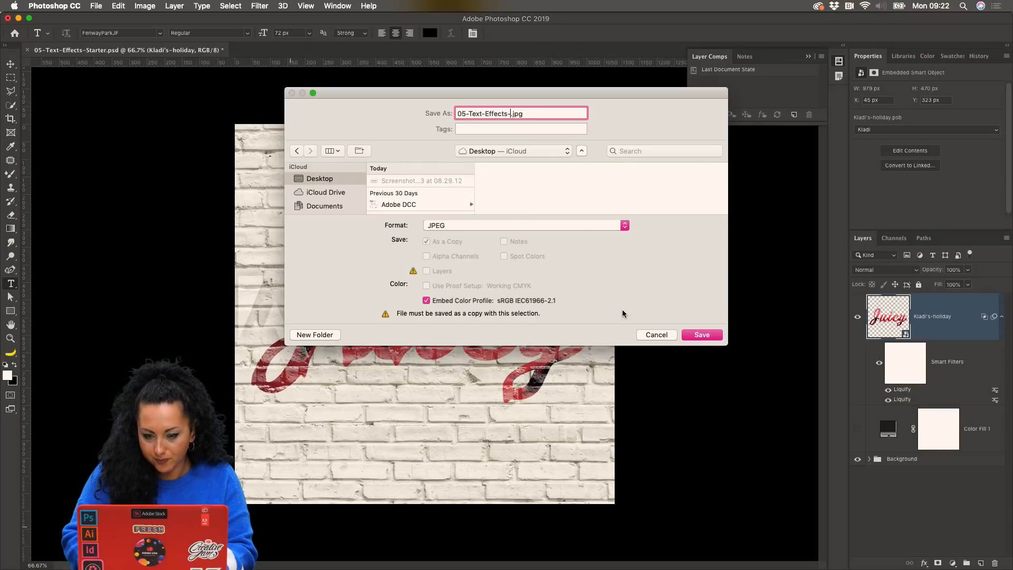
{"action": "left_click", "coordinate": [697, 339]}
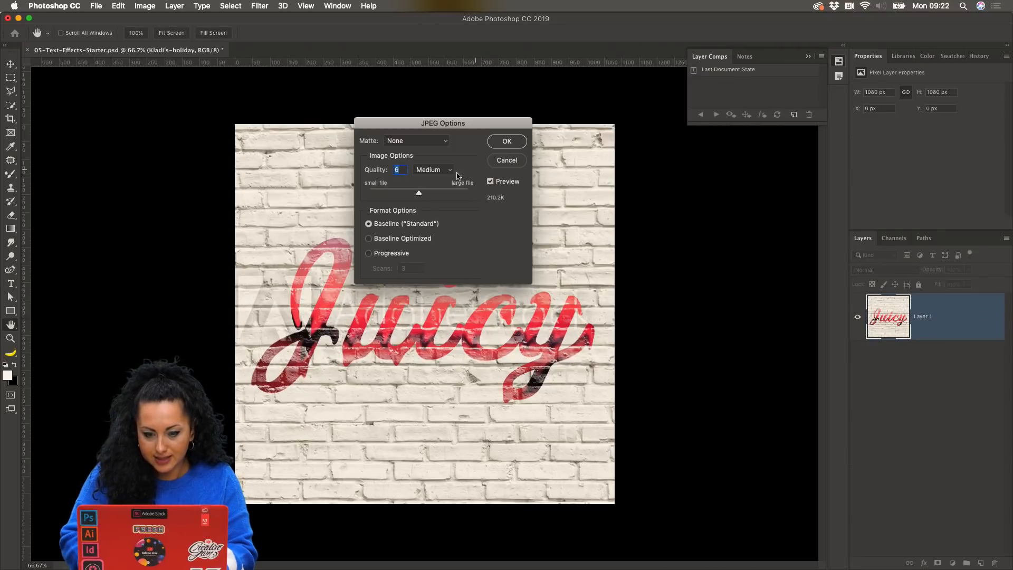
{"action": "left_click", "coordinate": [499, 145]}
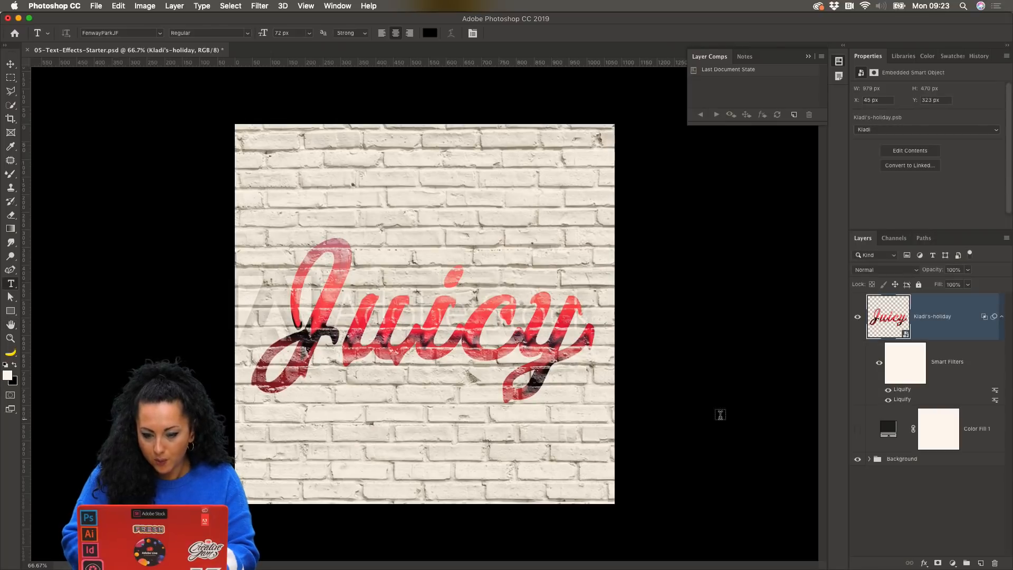
Switch to Google Chrome and open the first Behance portfolio project, the one with the mural portrait cover, for editing.
{"action": "mouse_move", "coordinate": [365, 565]}
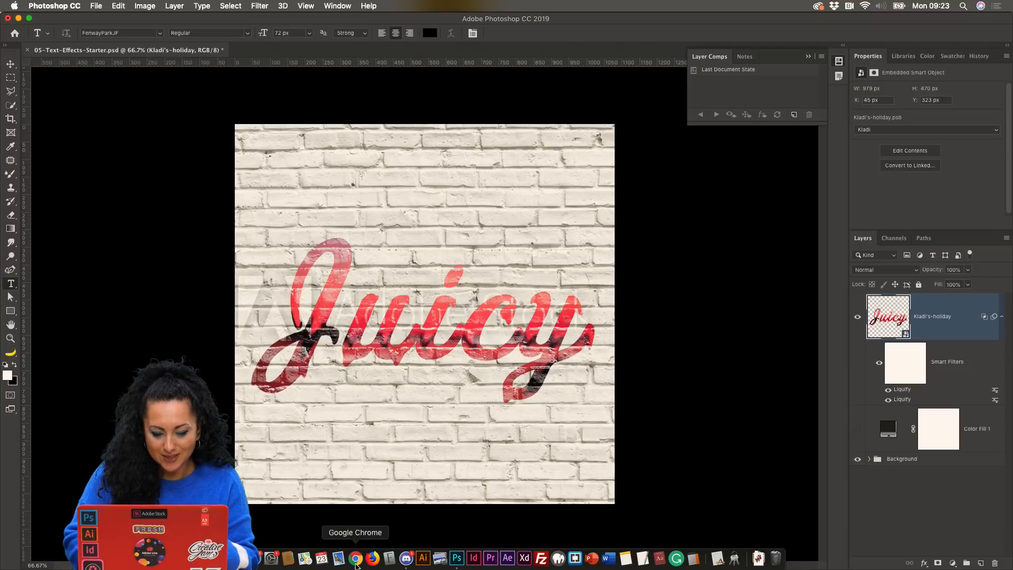
{"action": "left_click", "coordinate": [356, 560]}
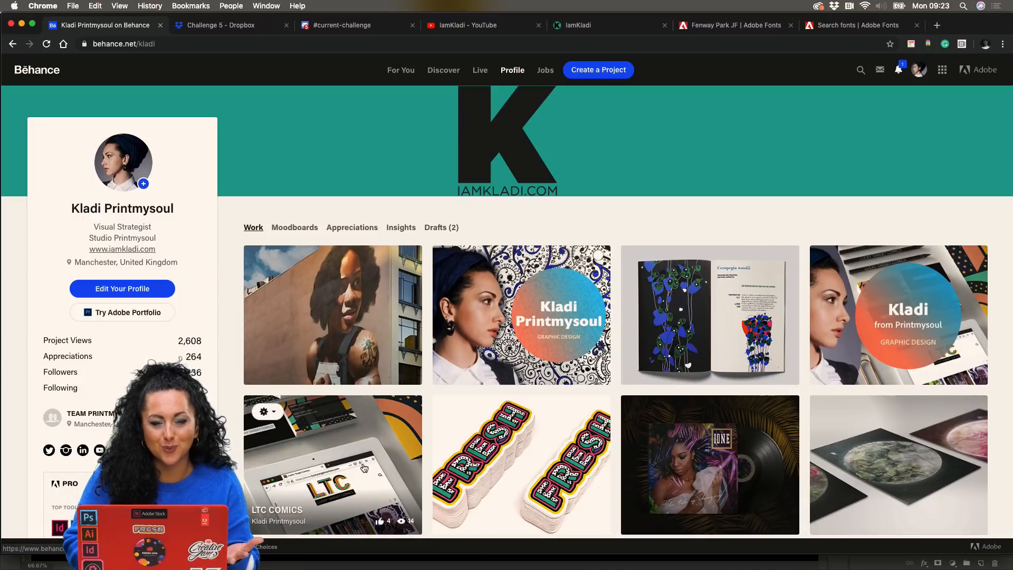
{"action": "left_click", "coordinate": [267, 266]}
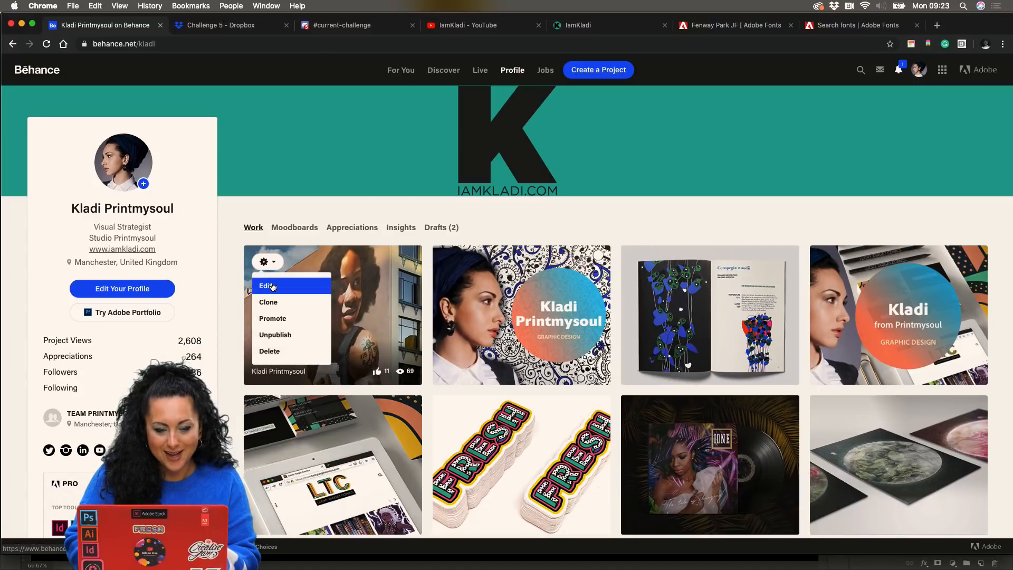
{"action": "left_click", "coordinate": [271, 286]}
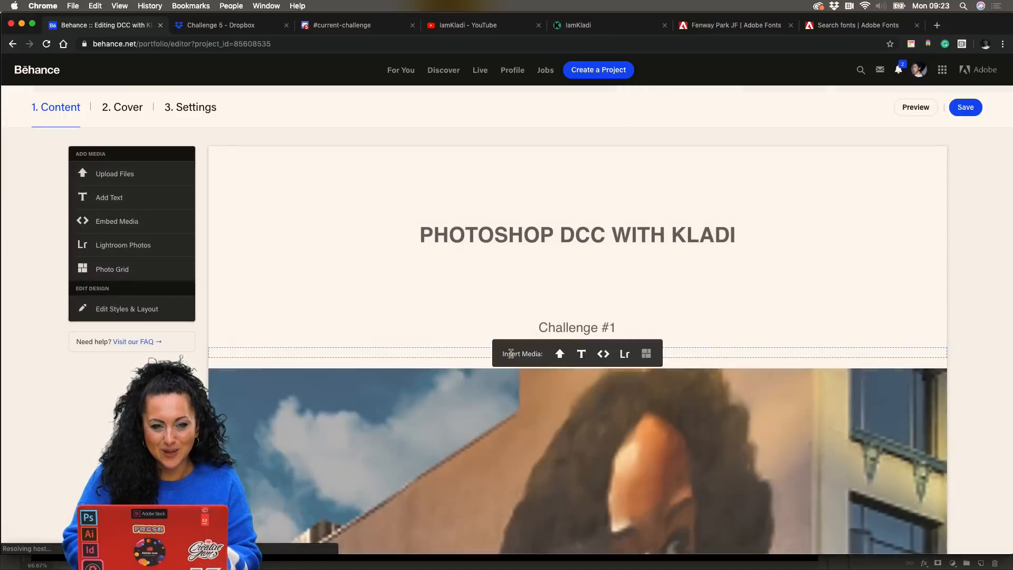
{"action": "right_click", "coordinate": [511, 352]}
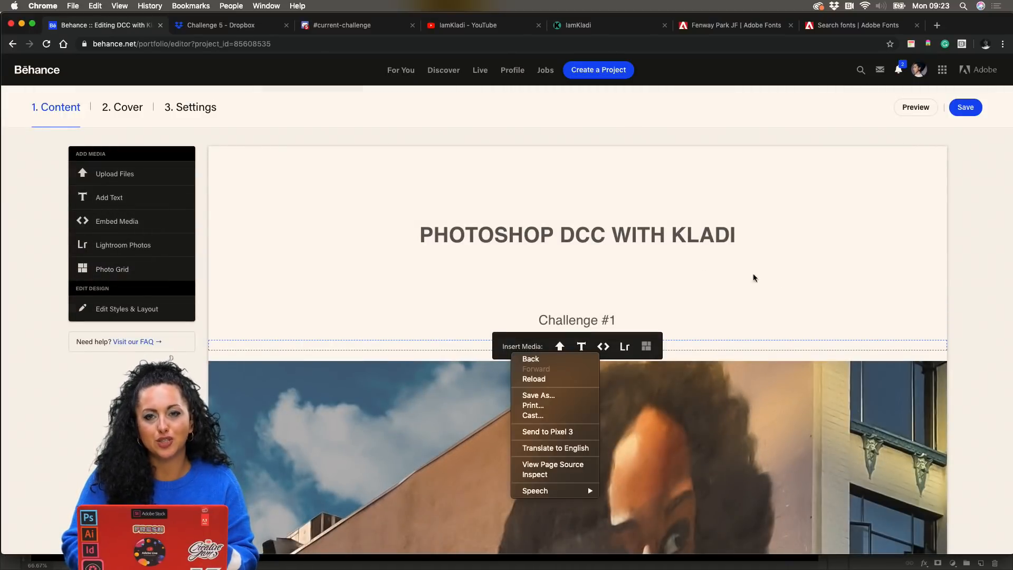
{"action": "left_click", "coordinate": [970, 359]}
Upload 05-Text-Effects-.jpg from the Desktop into the project, below the final kayak image.
{"action": "scroll", "coordinate": [855, 440], "scroll_direction": "down", "scroll_amount": 5}
{"action": "scroll", "coordinate": [855, 443], "scroll_direction": "down", "scroll_amount": 20}
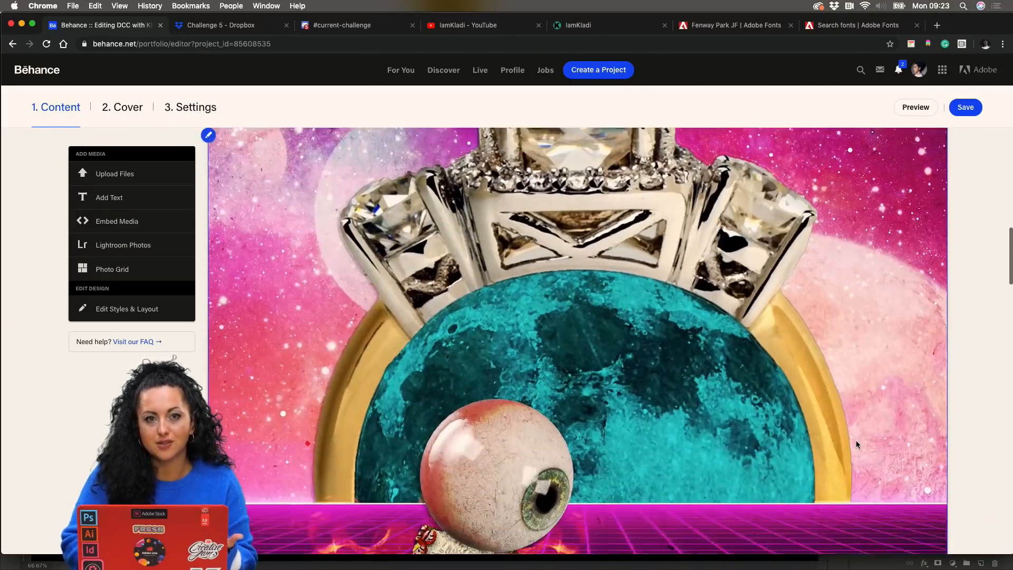
{"action": "scroll", "coordinate": [857, 444], "scroll_direction": "down", "scroll_amount": 20}
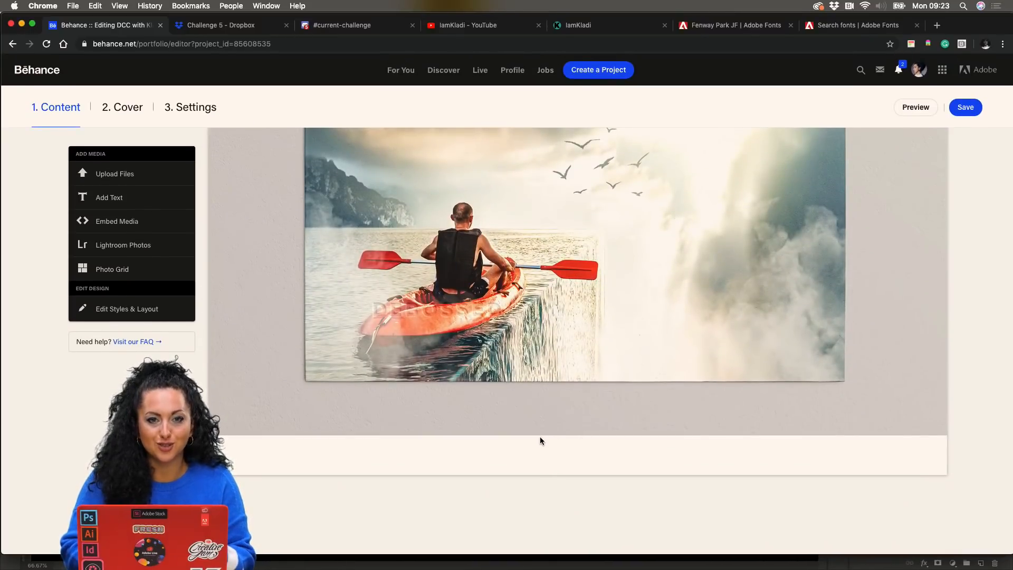
{"action": "mouse_move", "coordinate": [524, 461]}
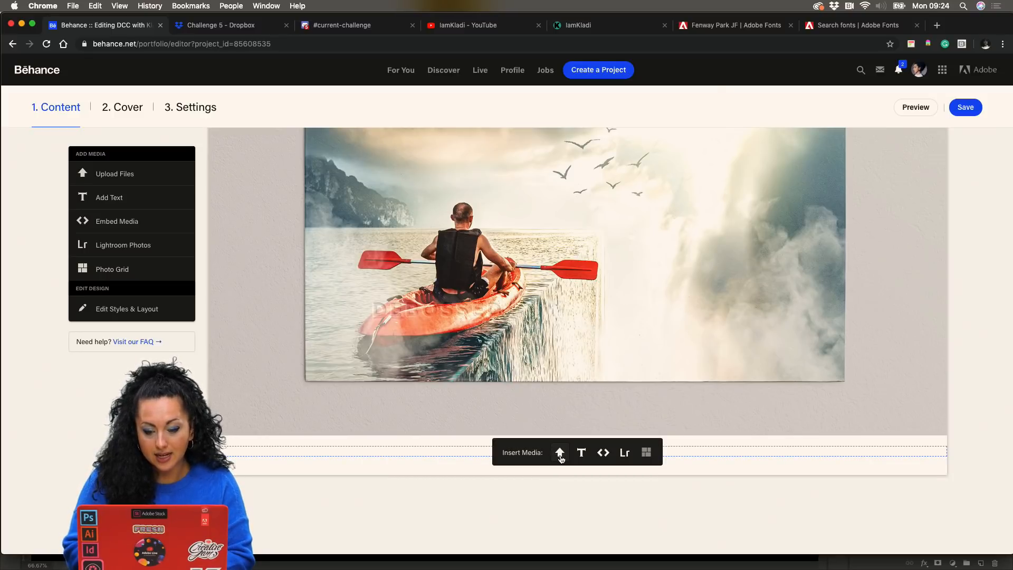
{"action": "left_click", "coordinate": [560, 454]}
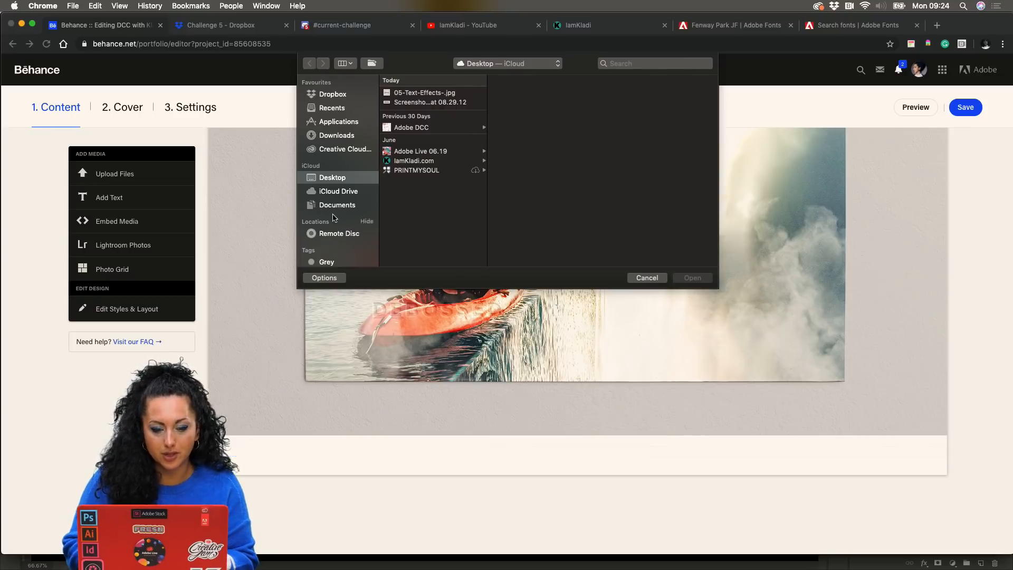
{"action": "left_click", "coordinate": [410, 94]}
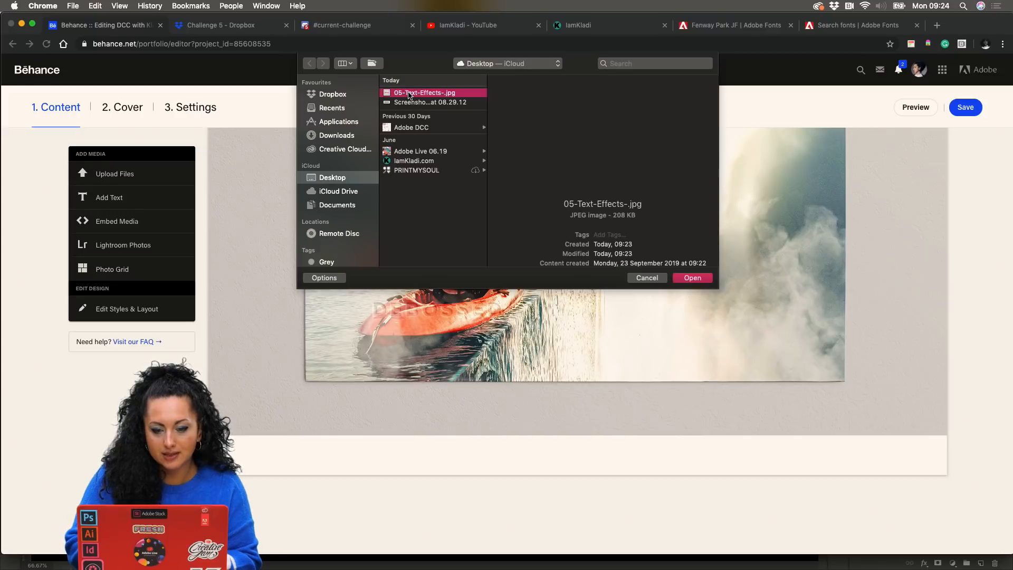
{"action": "left_click", "coordinate": [692, 278]}
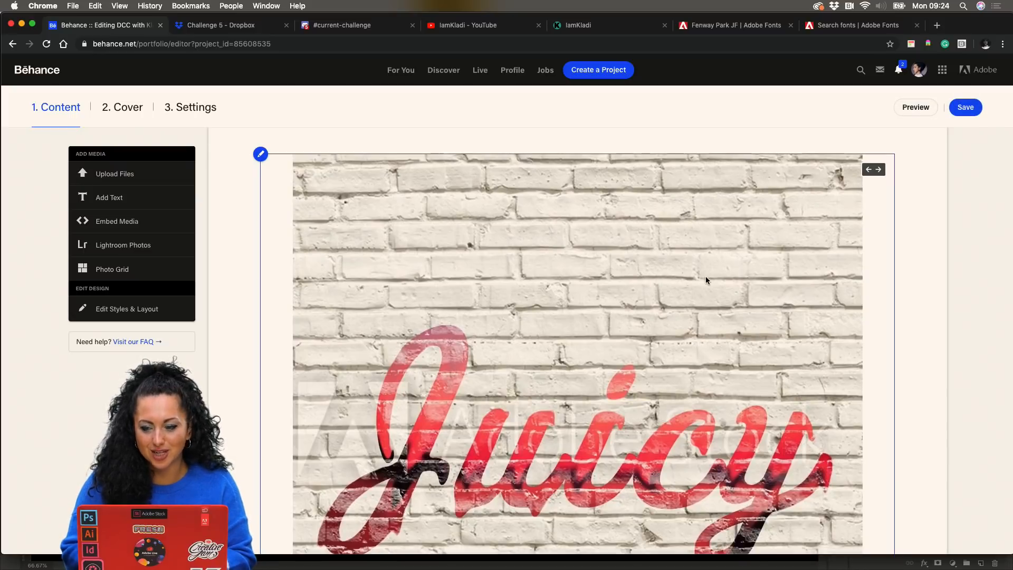
Insert a text block reading "Challenge #5" between the kayak image and the Juicy brick-wall image.
{"action": "scroll", "coordinate": [427, 333], "scroll_direction": "up", "scroll_amount": 3}
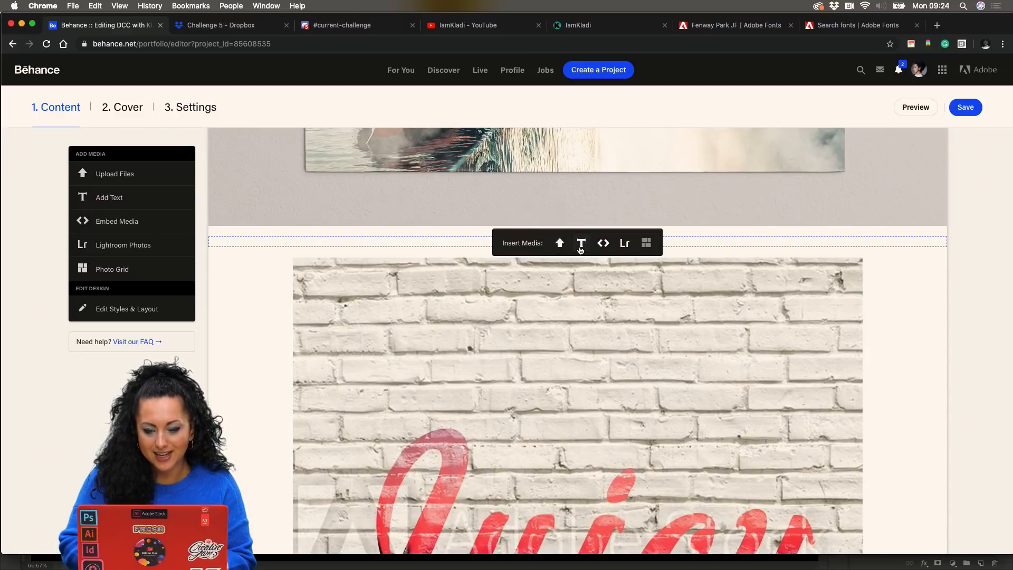
{"action": "left_click", "coordinate": [580, 244]}
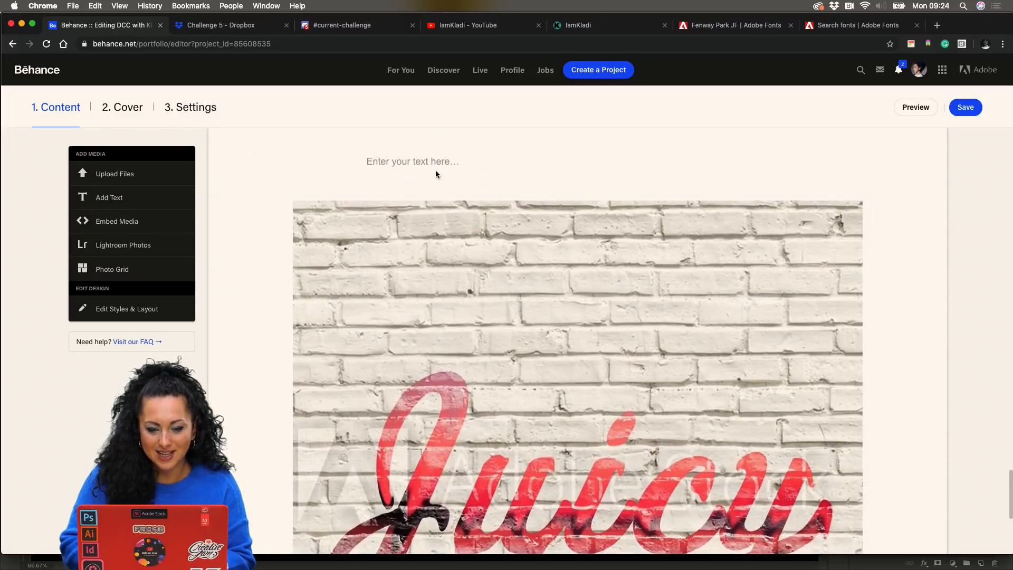
{"action": "type", "text": "Challeng"}
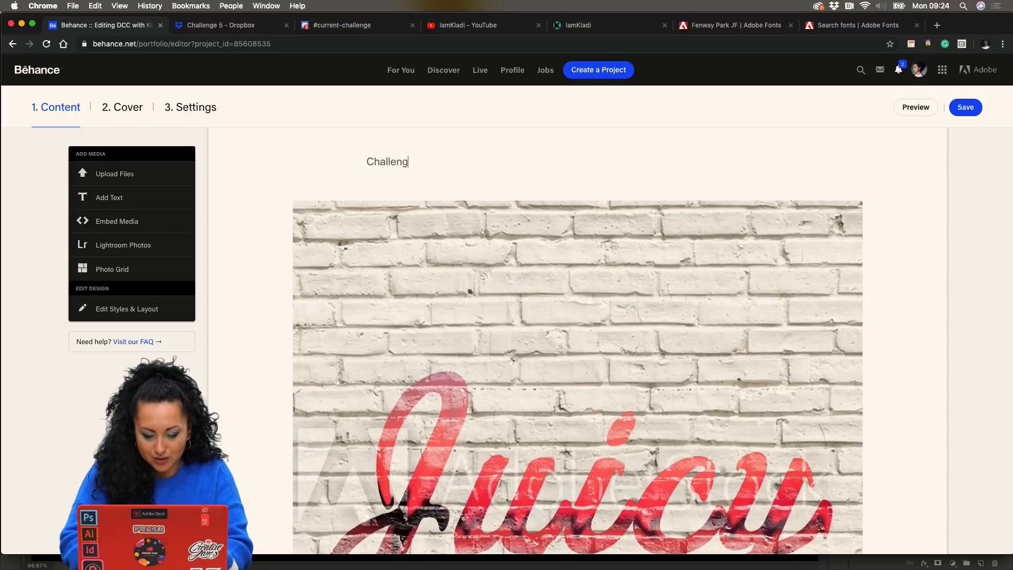
{"action": "type", "text": "e #5"}
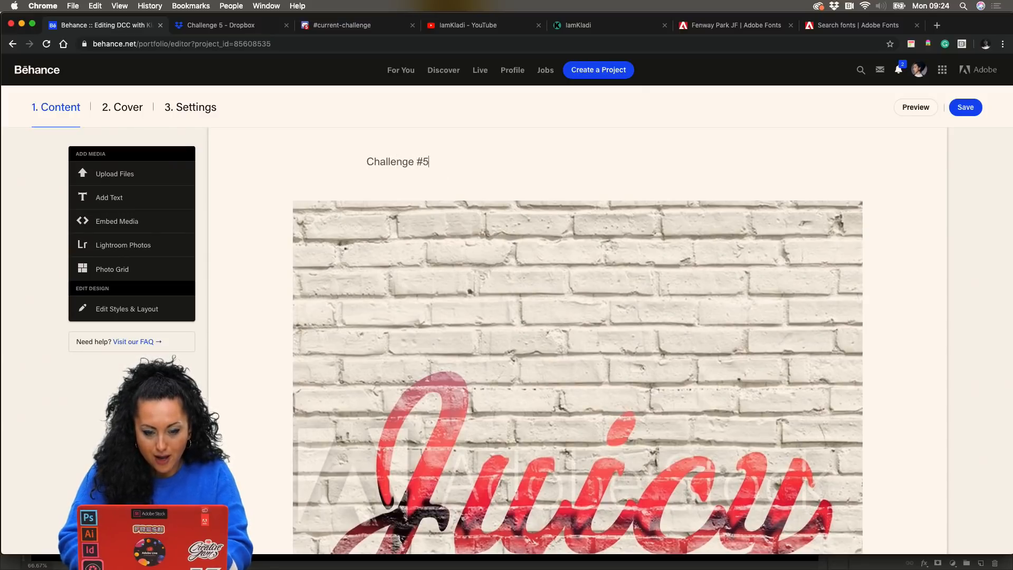
Check the keywords in the project's Discoverability settings, then save the settings and the project.
{"action": "left_click", "coordinate": [960, 112]}
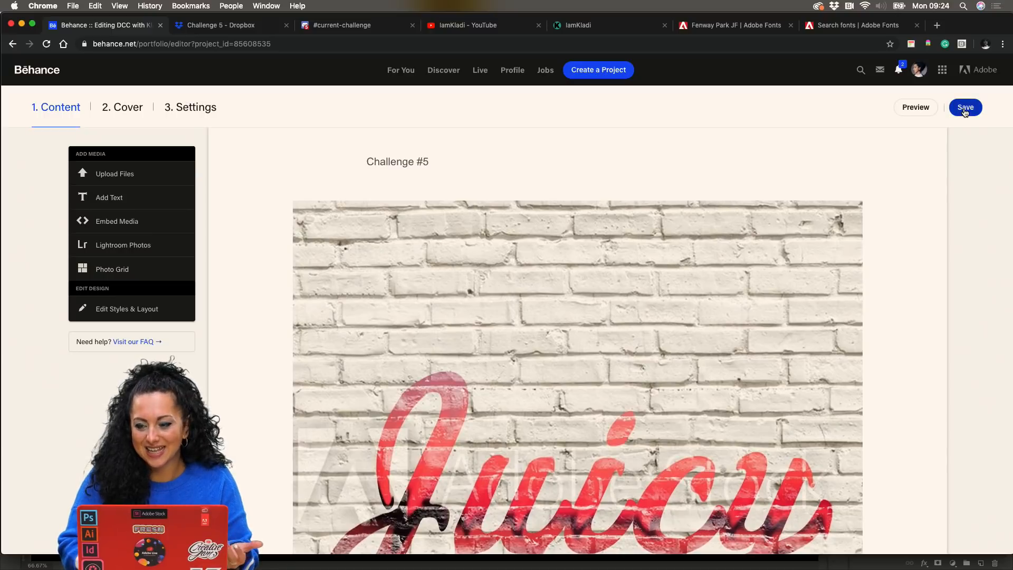
{"action": "left_click", "coordinate": [208, 109]}
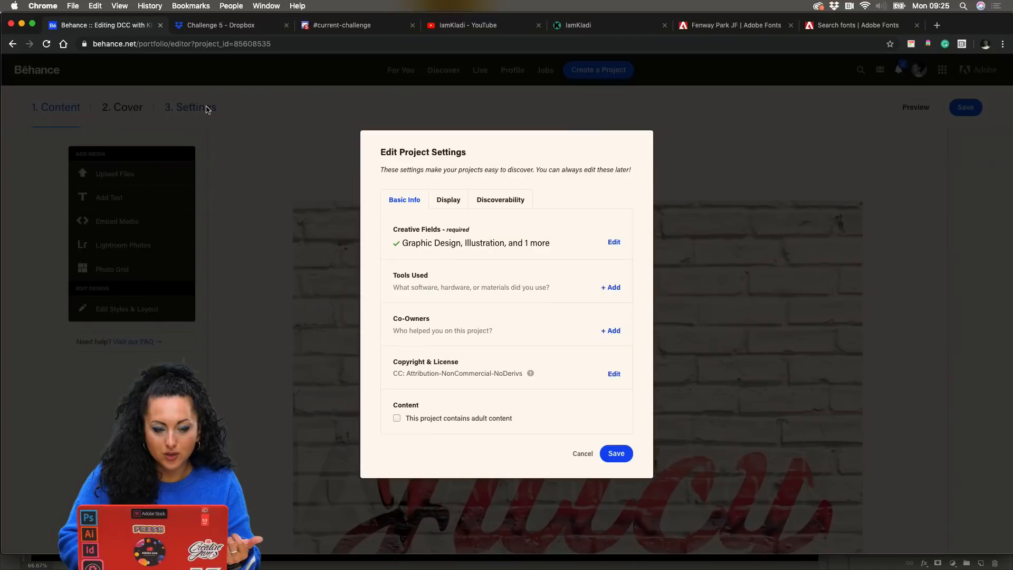
{"action": "left_click", "coordinate": [495, 204]}
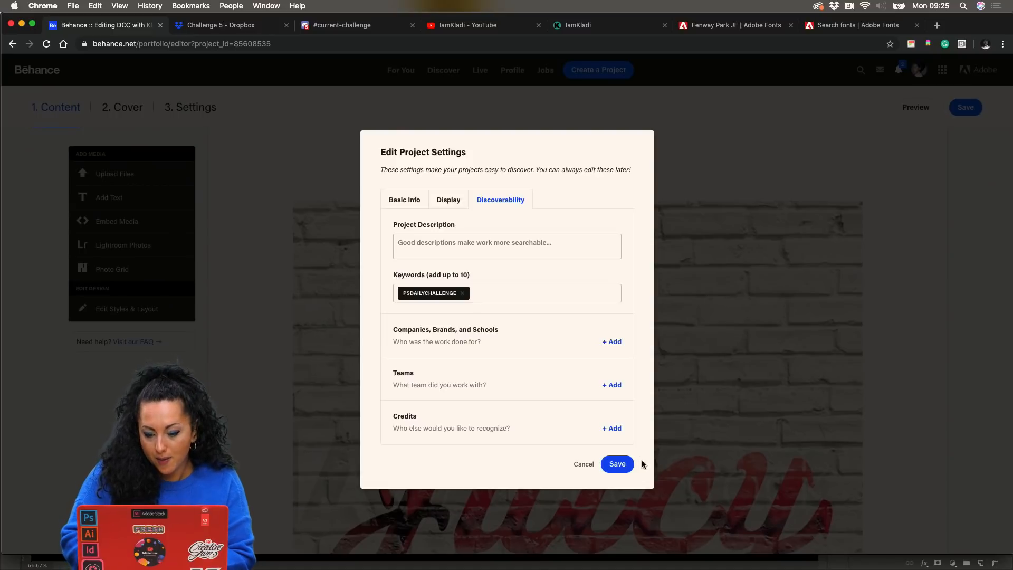
{"action": "left_click", "coordinate": [622, 465]}
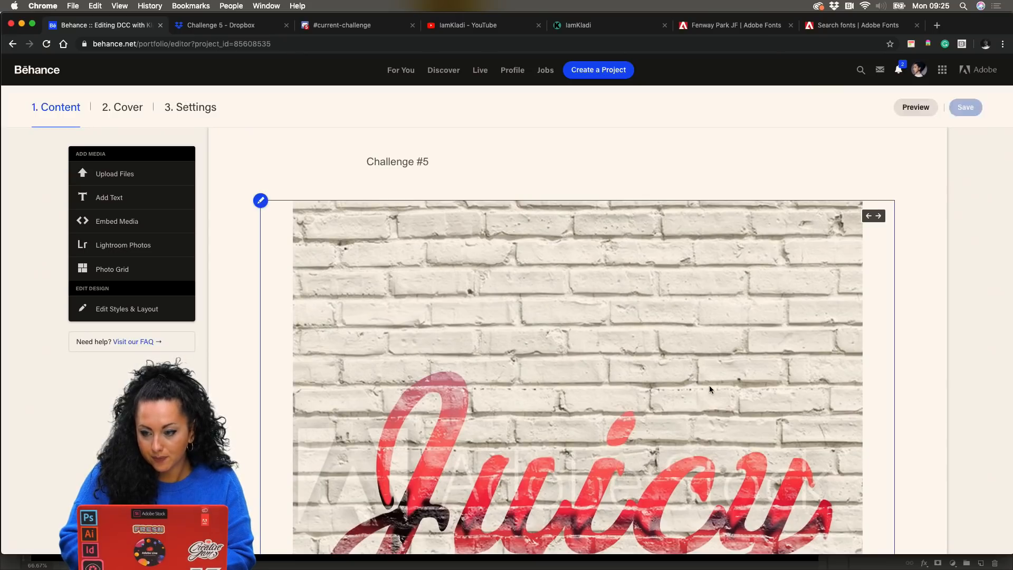
{"action": "left_click", "coordinate": [967, 110]}
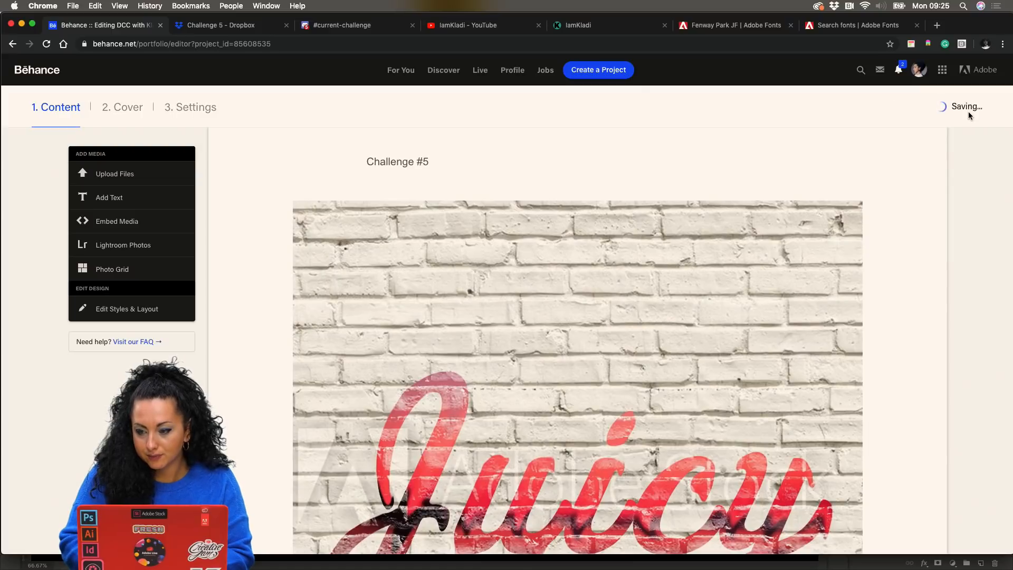
Open the saved project with the mural portrait cover from the profile and view its challenges through to the Challenge #5 artwork.
{"action": "left_click", "coordinate": [922, 74]}
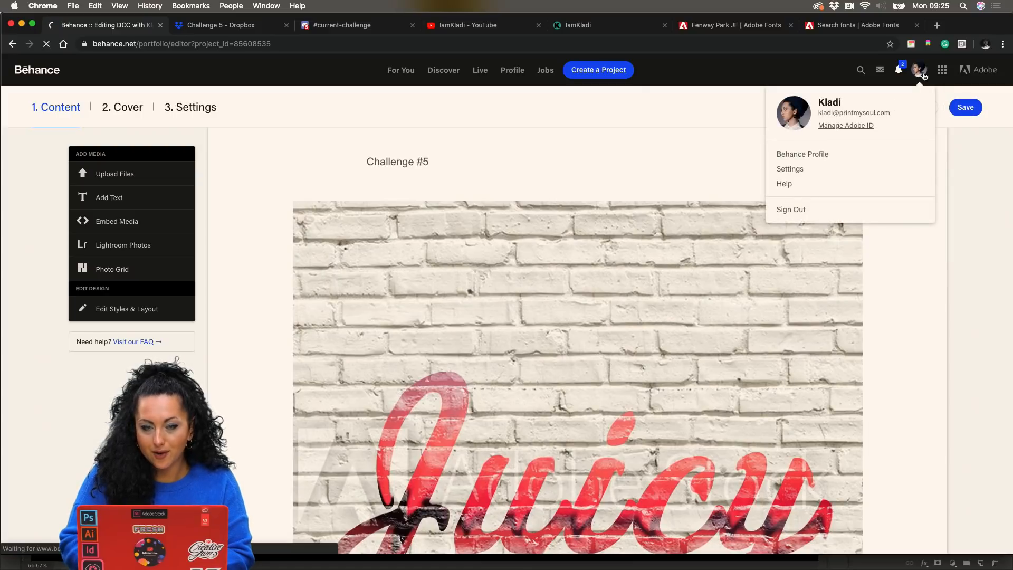
{"action": "left_click", "coordinate": [352, 311]}
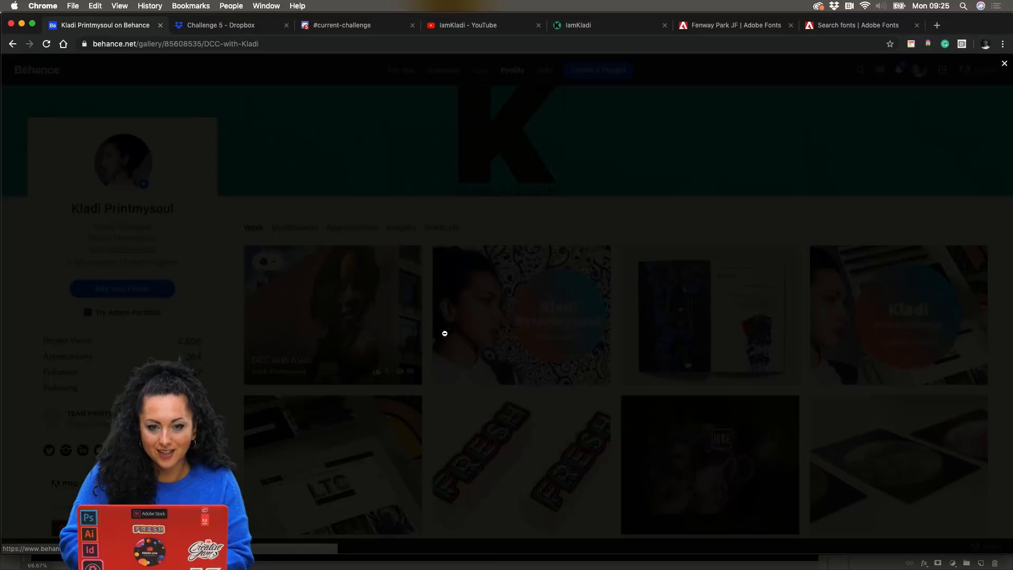
{"action": "scroll", "coordinate": [550, 413], "scroll_direction": "down", "scroll_amount": 8}
{"action": "scroll", "coordinate": [550, 413], "scroll_direction": "down", "scroll_amount": 20}
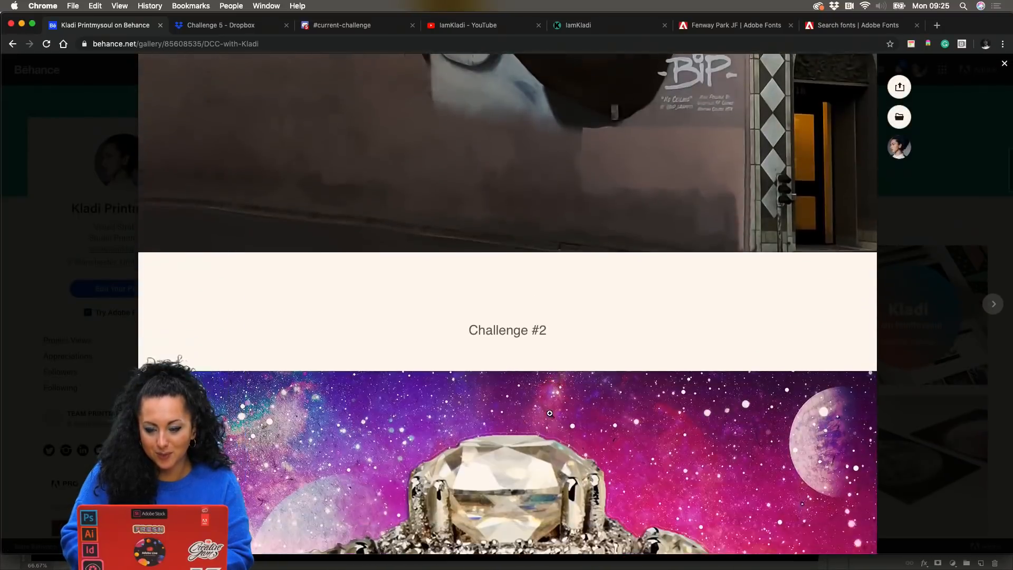
{"action": "scroll", "coordinate": [550, 413], "scroll_direction": "down", "scroll_amount": 20}
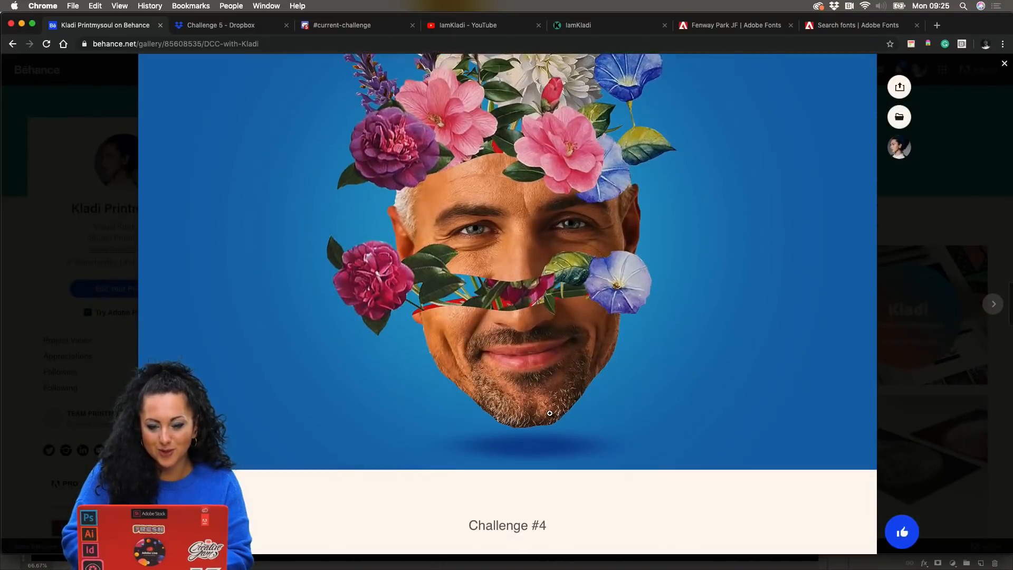
{"action": "scroll", "coordinate": [550, 413], "scroll_direction": "down", "scroll_amount": 10}
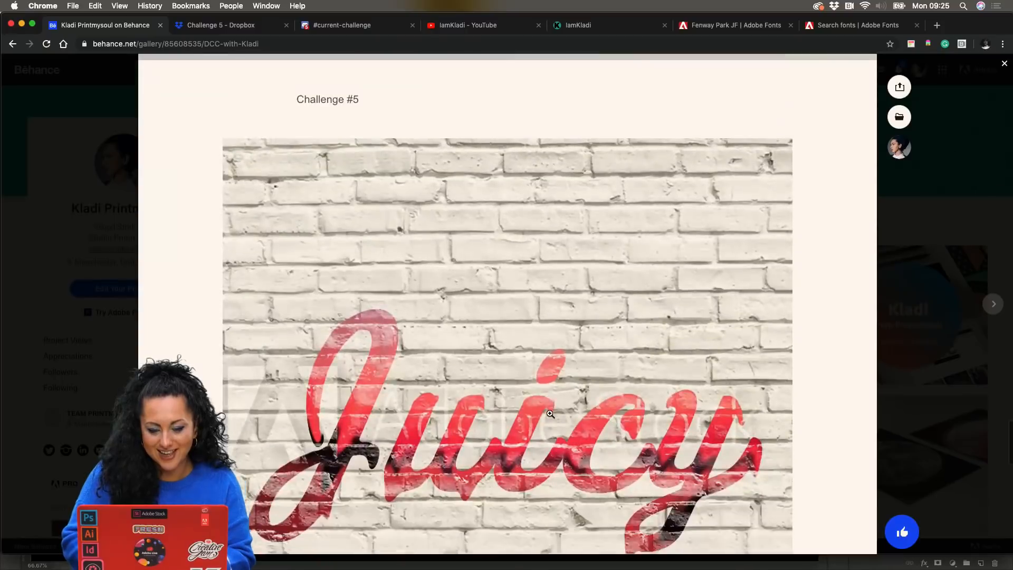